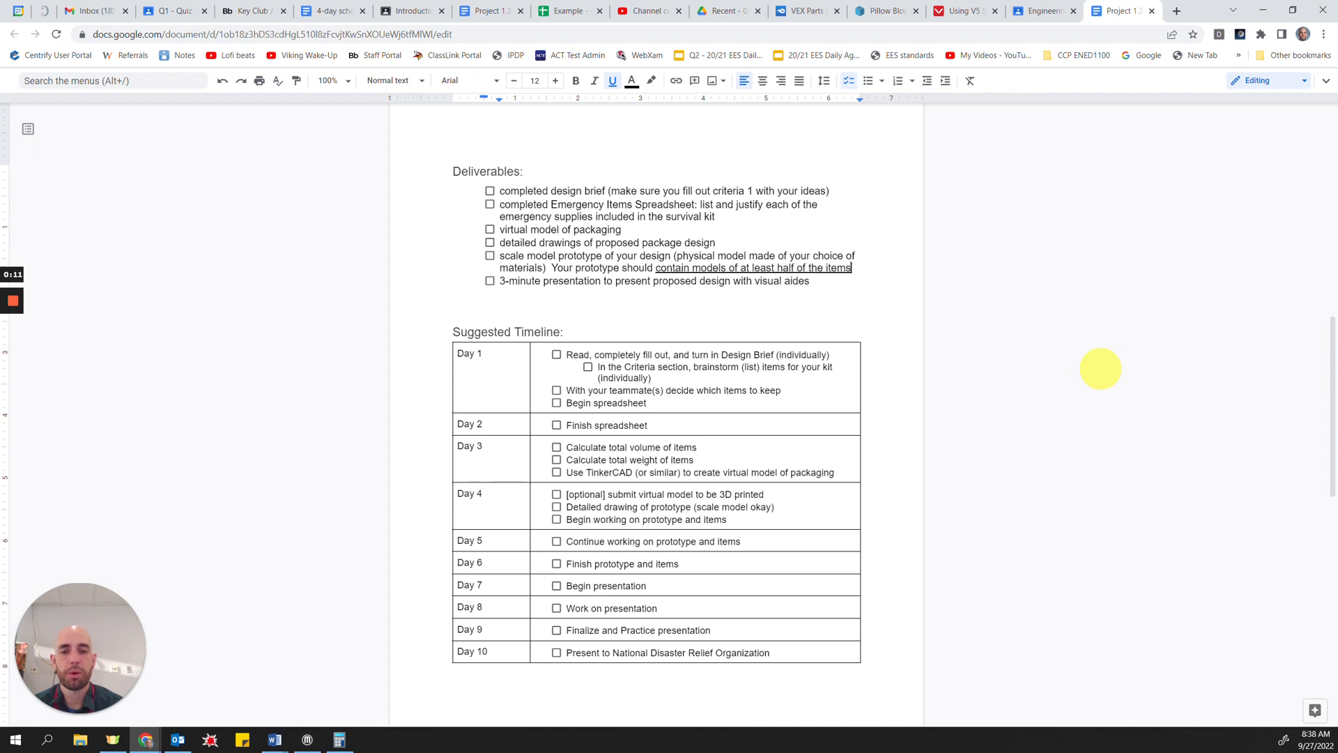
Step: Check the Project 1.3.4 post and its attached files in the Engineering Essentials class stream
{"action": "scroll", "coordinate": [800, 391], "scroll_direction": "up", "scroll_amount": 8}
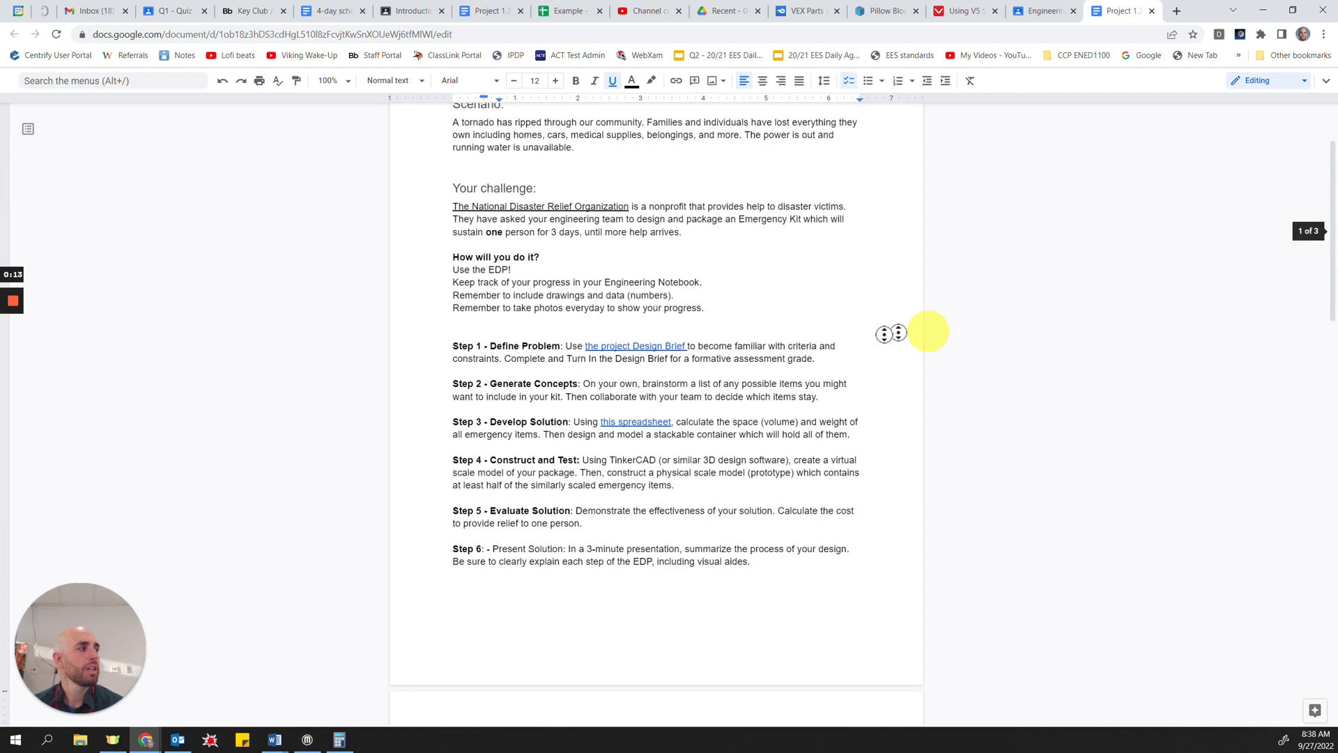
{"action": "scroll", "coordinate": [928, 331], "scroll_direction": "up", "scroll_amount": 2}
{"action": "left_click", "coordinate": [1033, 12]}
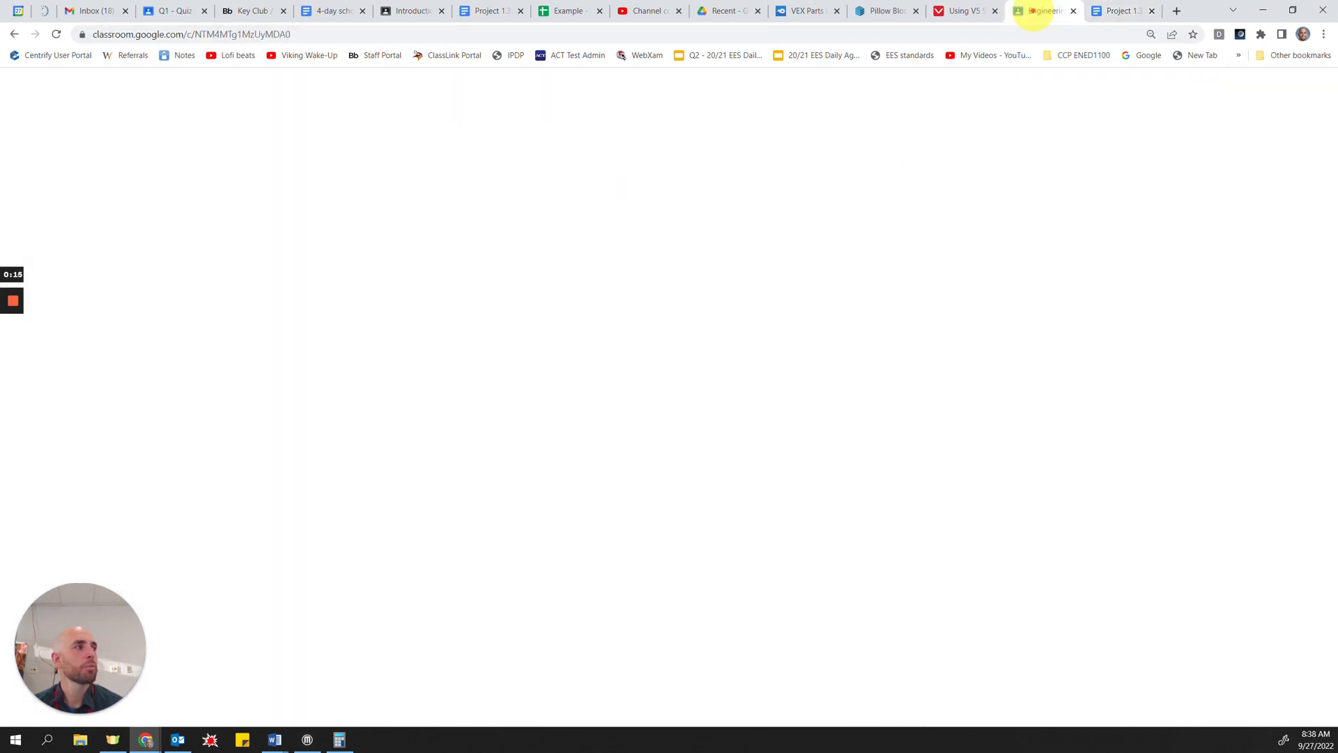
{"action": "scroll", "coordinate": [885, 375], "scroll_direction": "up", "scroll_amount": 4}
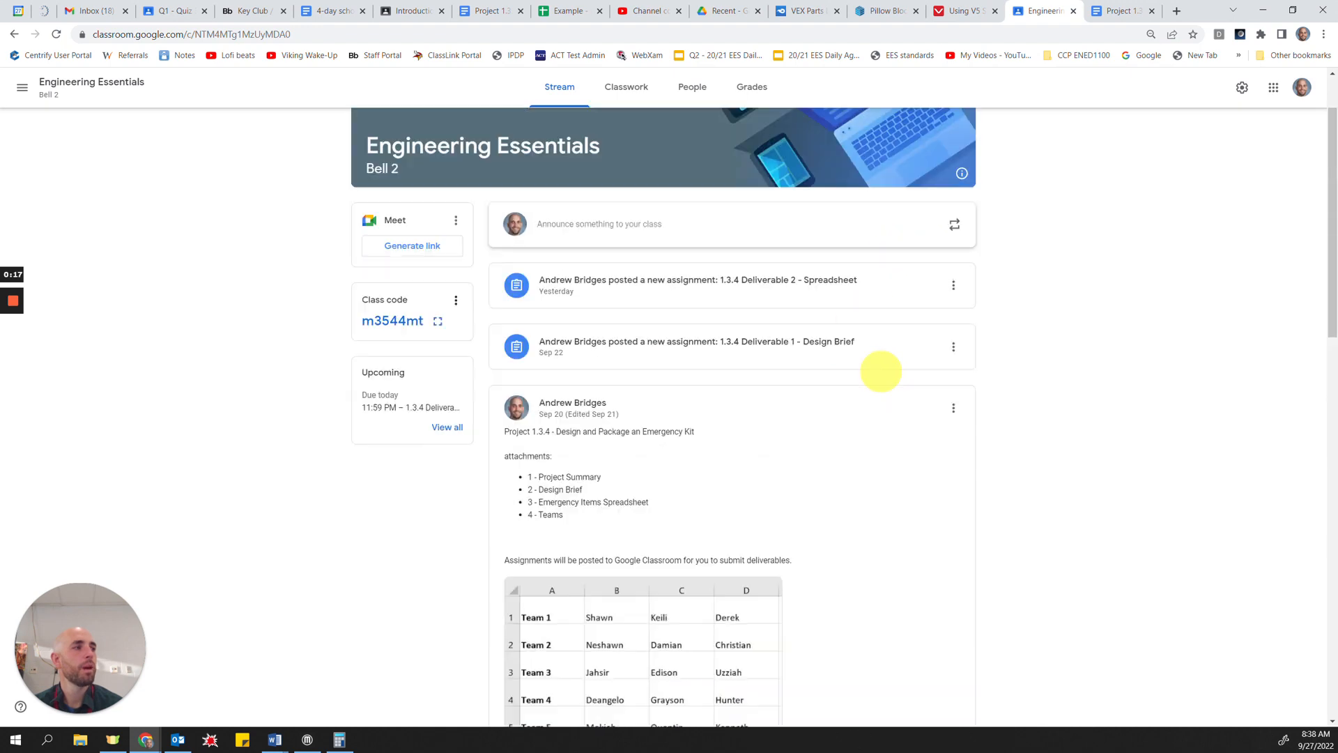
{"action": "scroll", "coordinate": [592, 522], "scroll_direction": "down", "scroll_amount": 4}
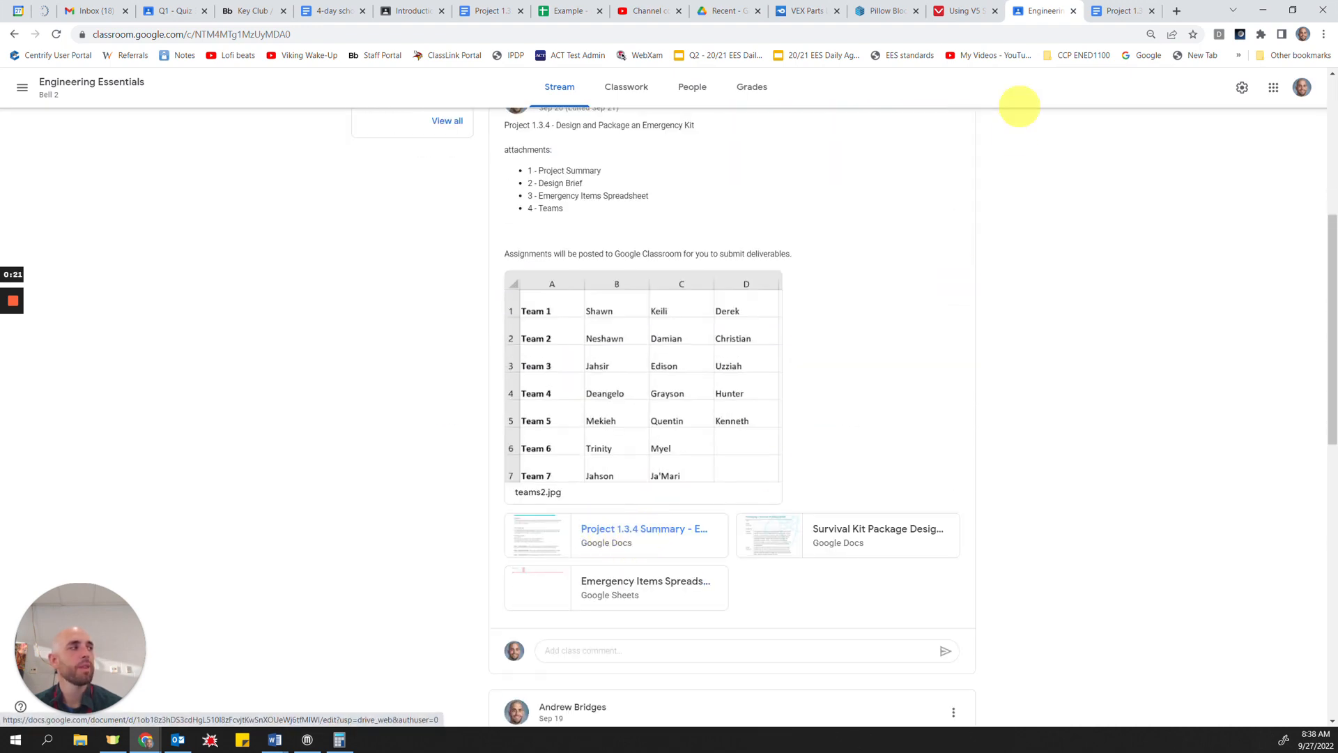
Step: Review the deliverables in the Project 1.3.4 summary document, highlighting the design brief, Emergency Items Spreadsheet and virtual model of packaging entries
{"action": "left_click", "coordinate": [1113, 10]}
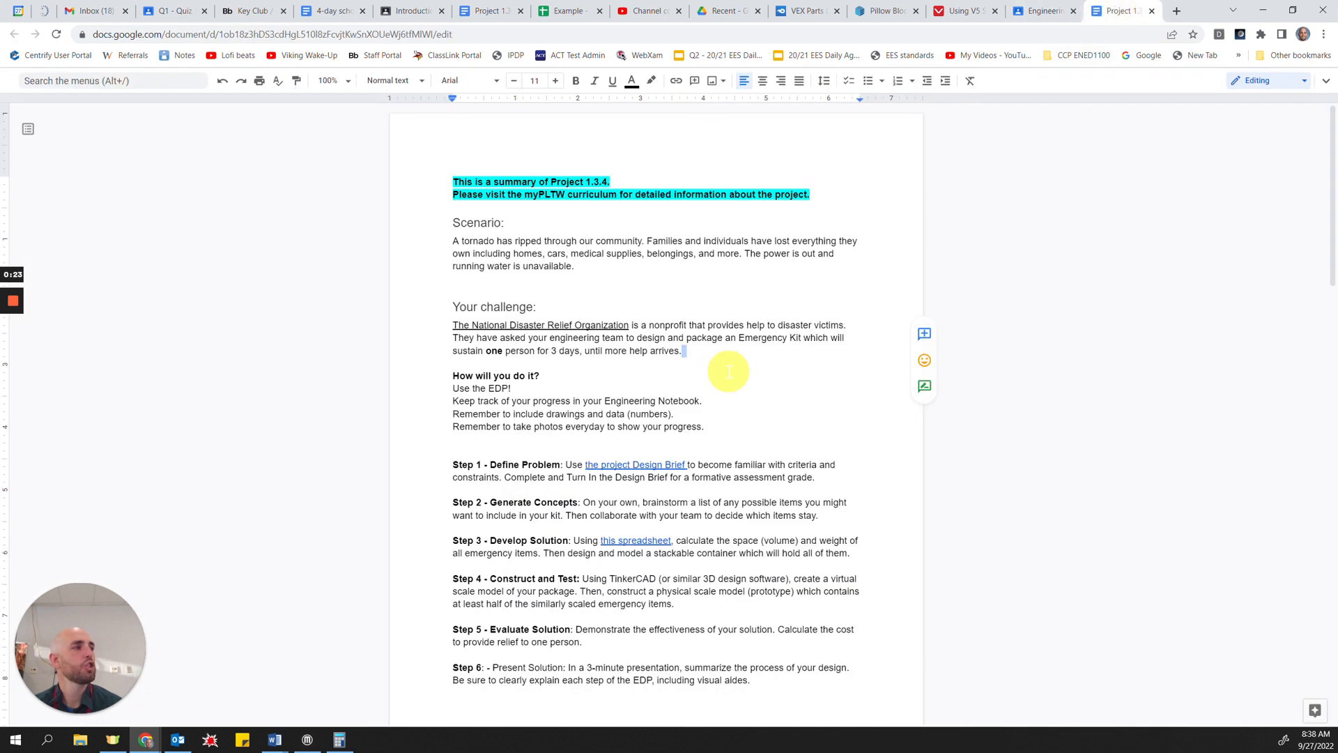
{"action": "scroll", "coordinate": [725, 370], "scroll_direction": "down", "scroll_amount": 10}
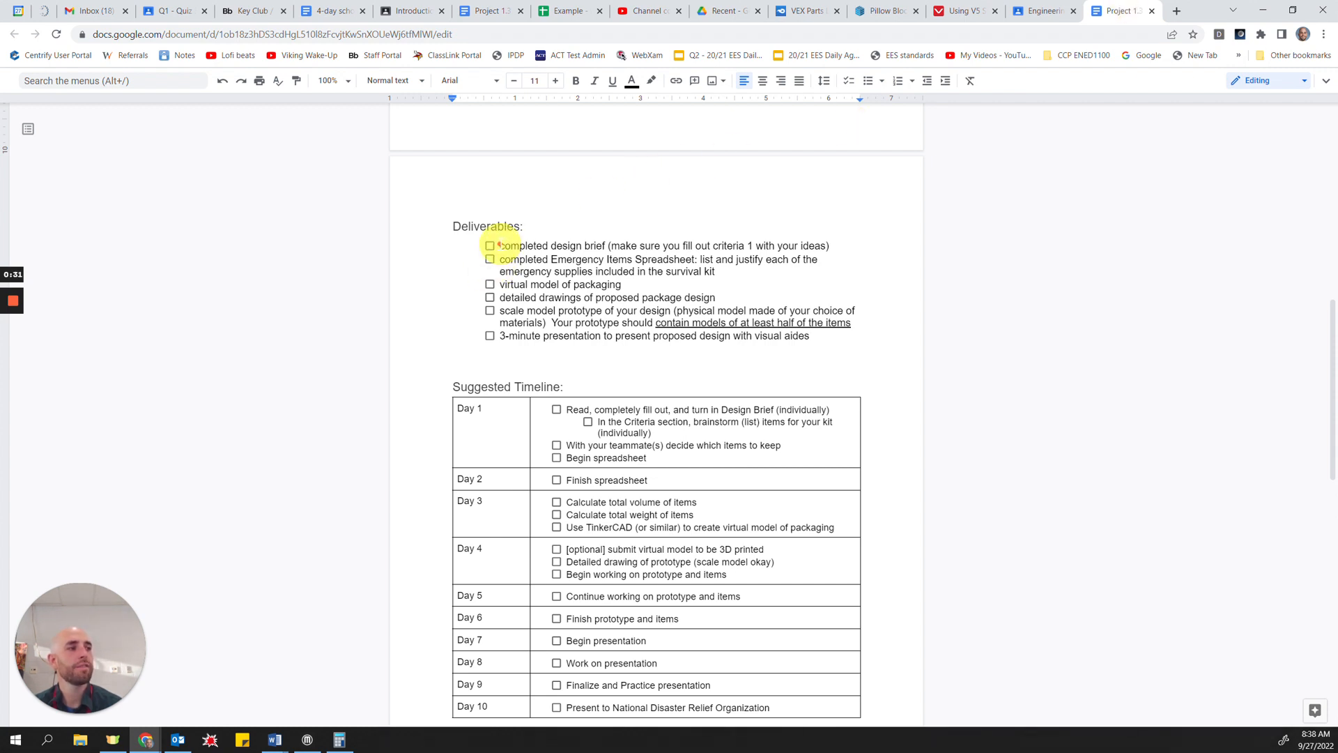
{"action": "left_click_drag", "start_coordinate": [499, 245], "coordinate": [620, 244]}
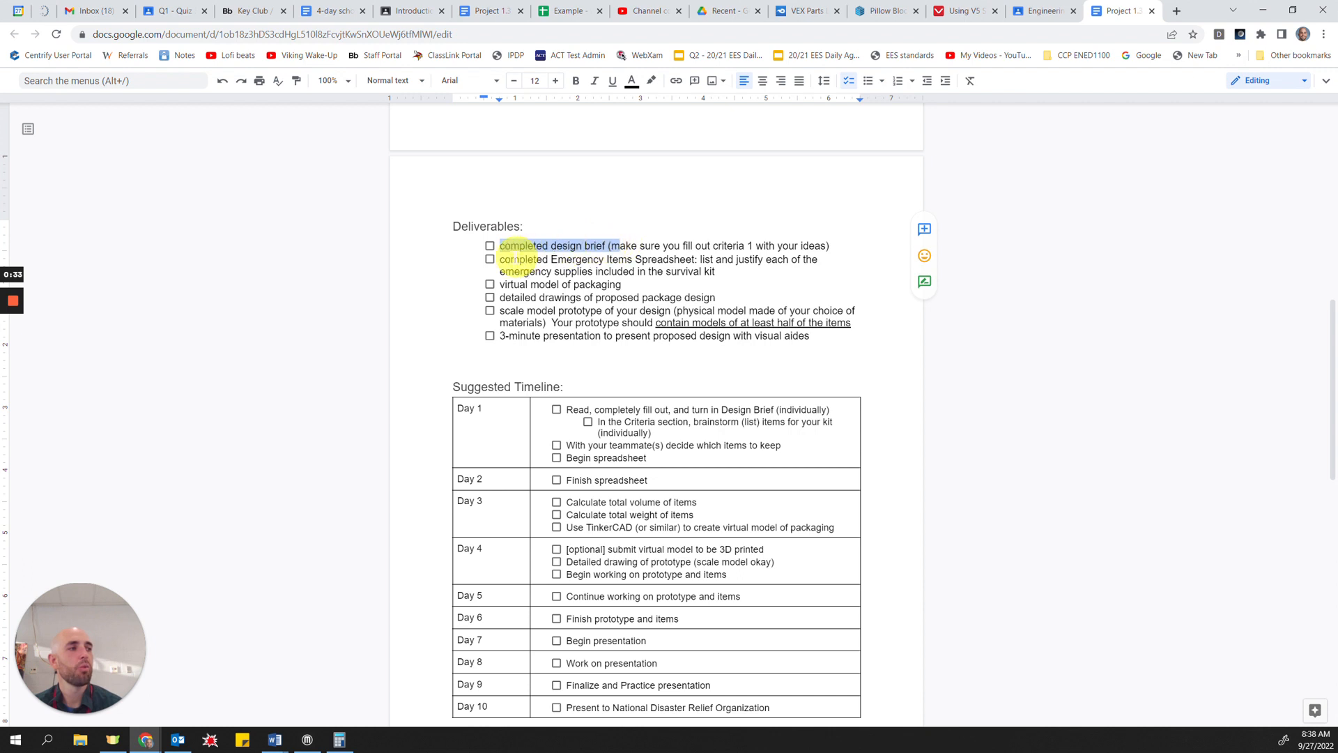
{"action": "left_click_drag", "start_coordinate": [499, 259], "coordinate": [694, 264]}
{"action": "double_click", "coordinate": [649, 282]}
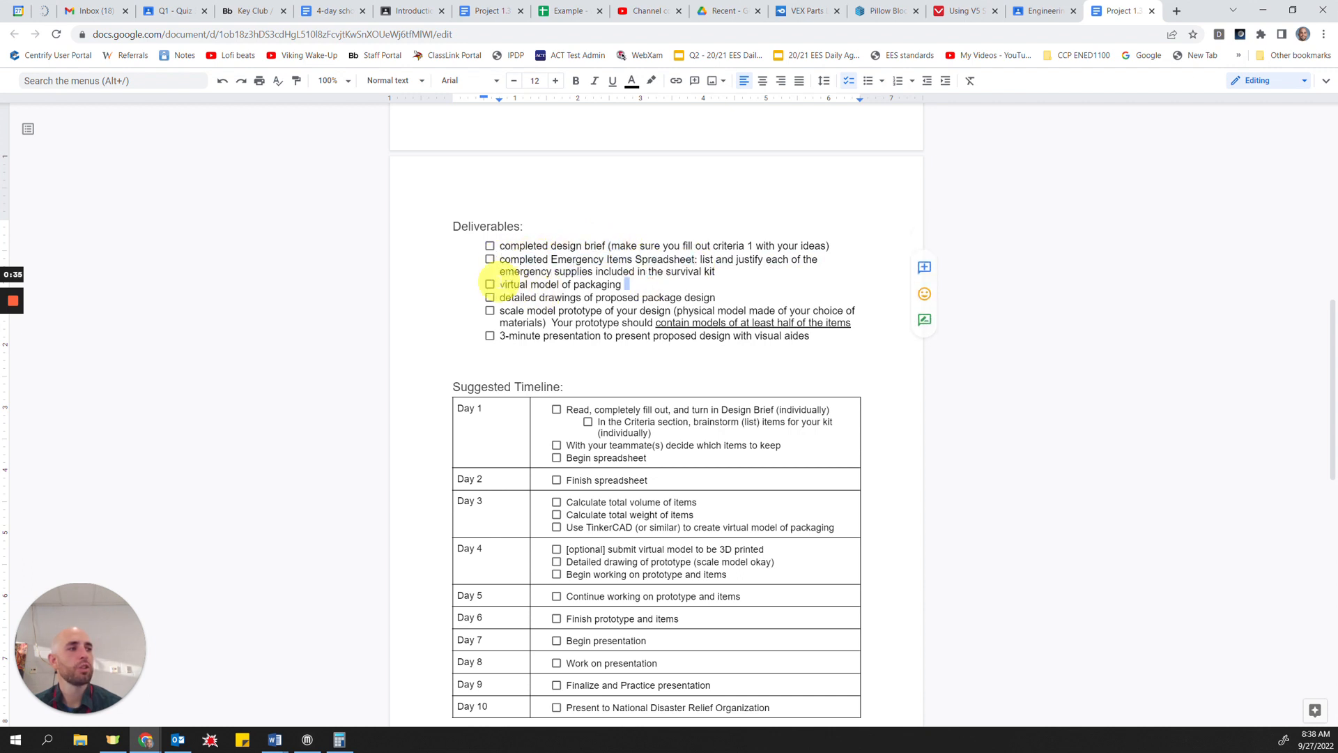
{"action": "left_click", "coordinate": [499, 282]}
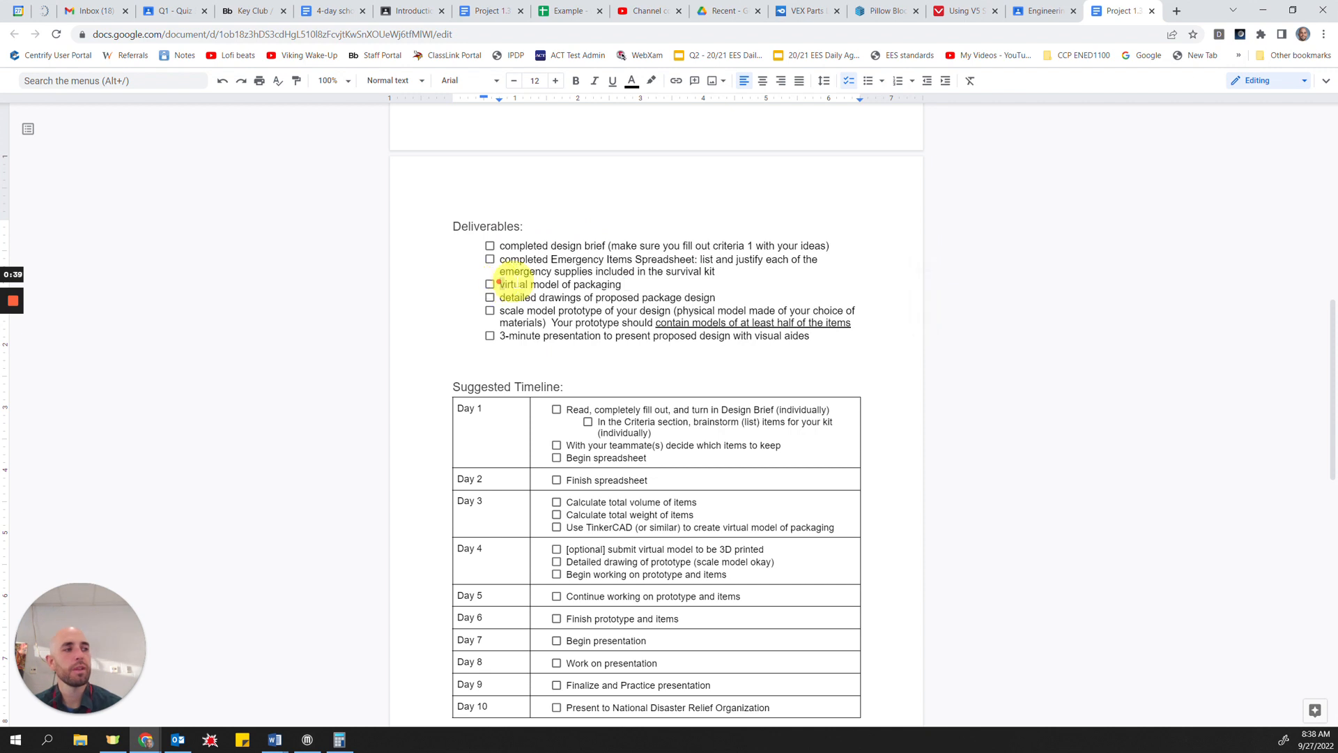
{"action": "left_click_drag", "start_coordinate": [499, 283], "coordinate": [627, 282]}
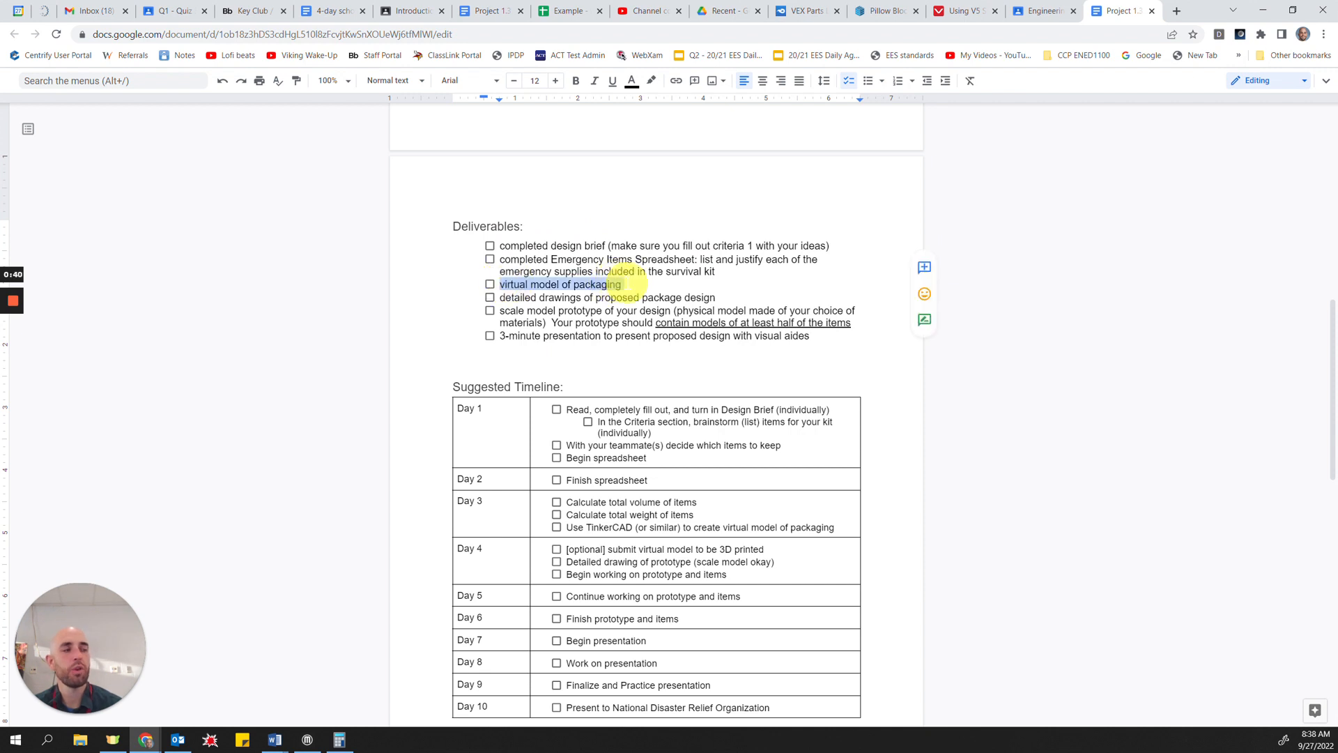
{"action": "left_click", "coordinate": [627, 283]}
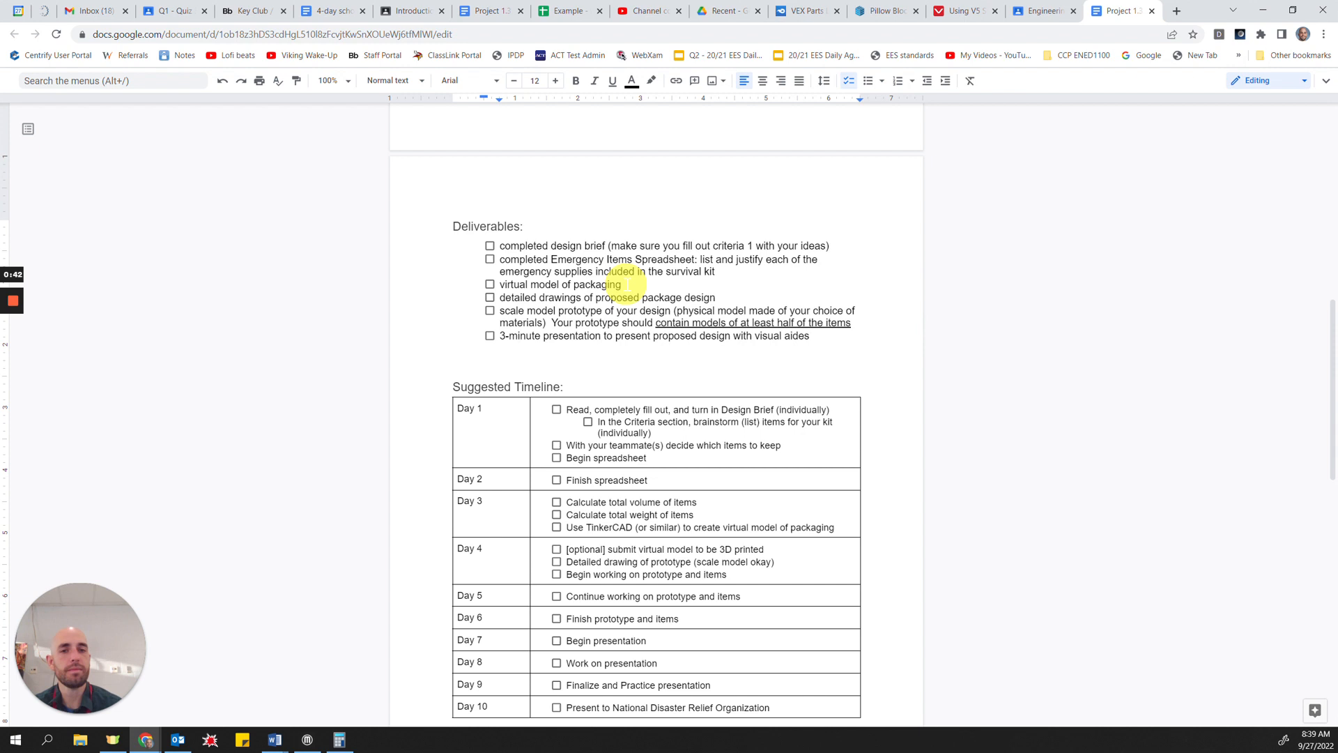
{"action": "left_click_drag", "start_coordinate": [624, 285], "coordinate": [499, 284]}
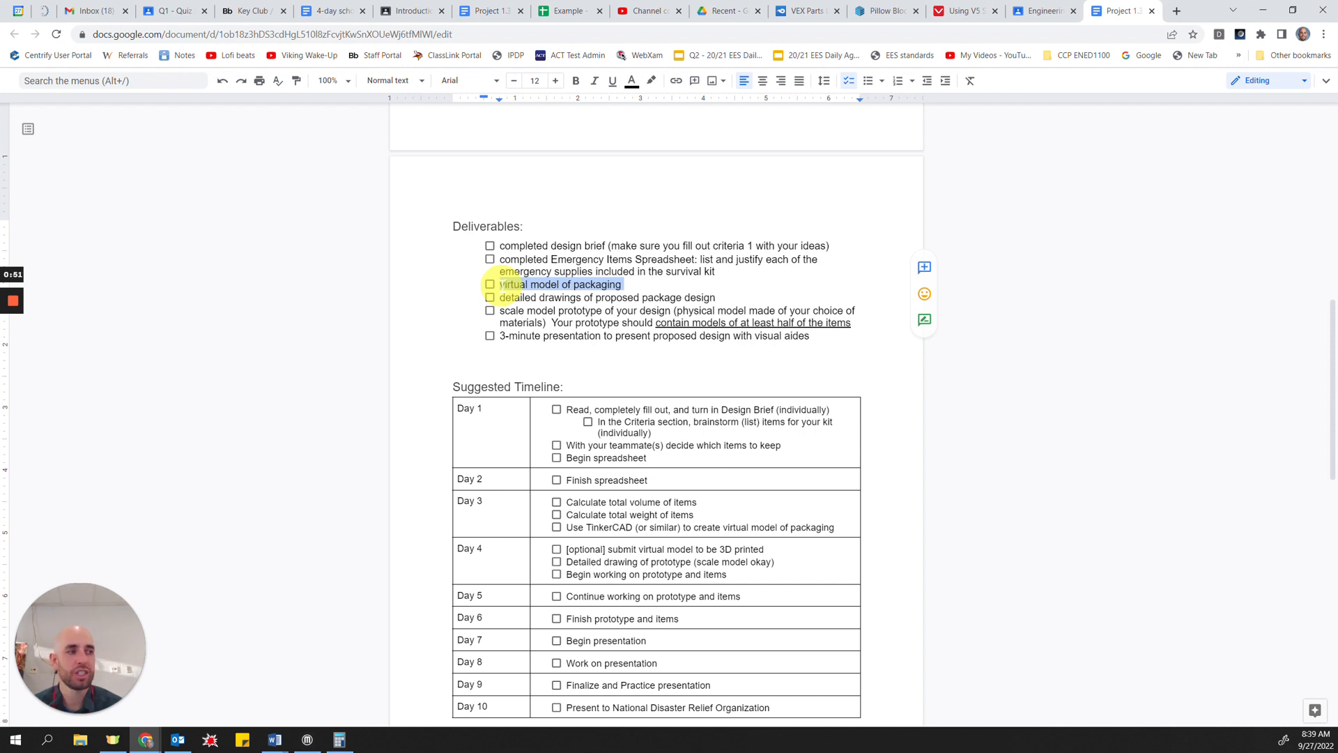
{"action": "left_click", "coordinate": [683, 298]}
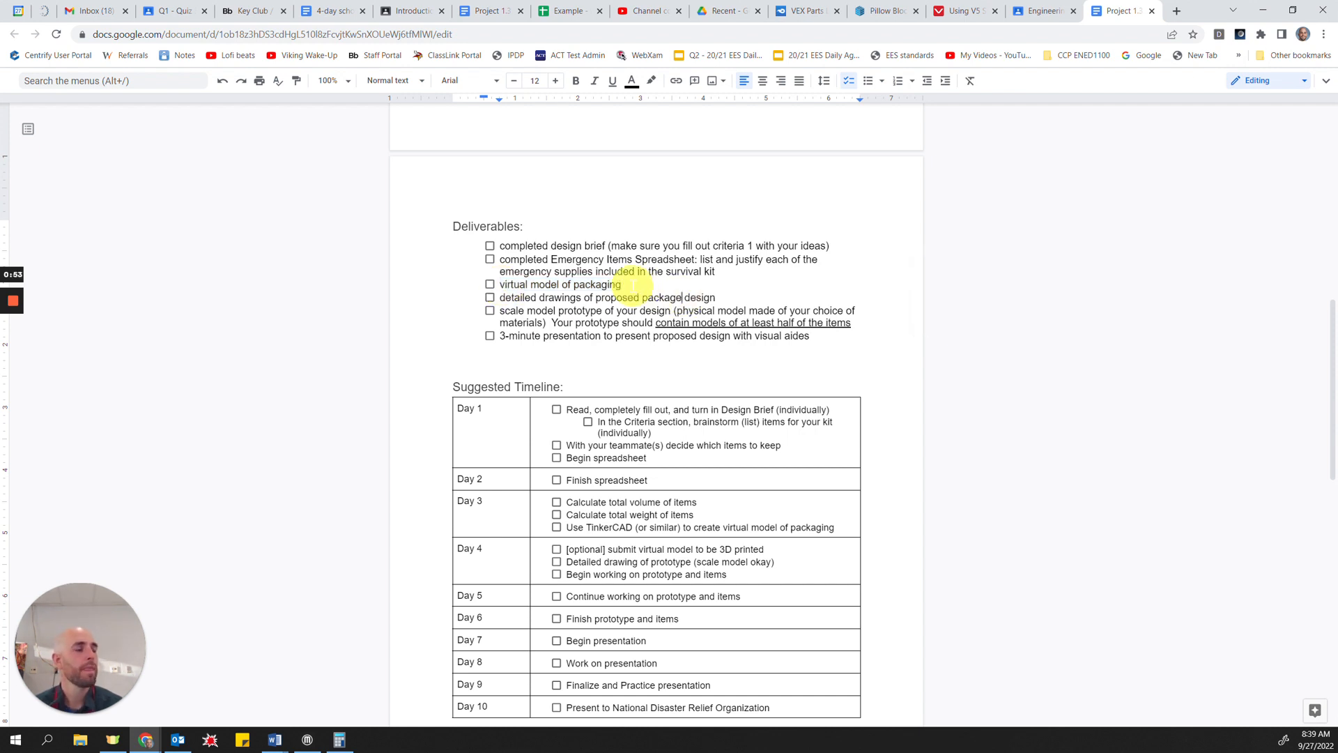
{"action": "left_click_drag", "start_coordinate": [623, 285], "coordinate": [500, 284]}
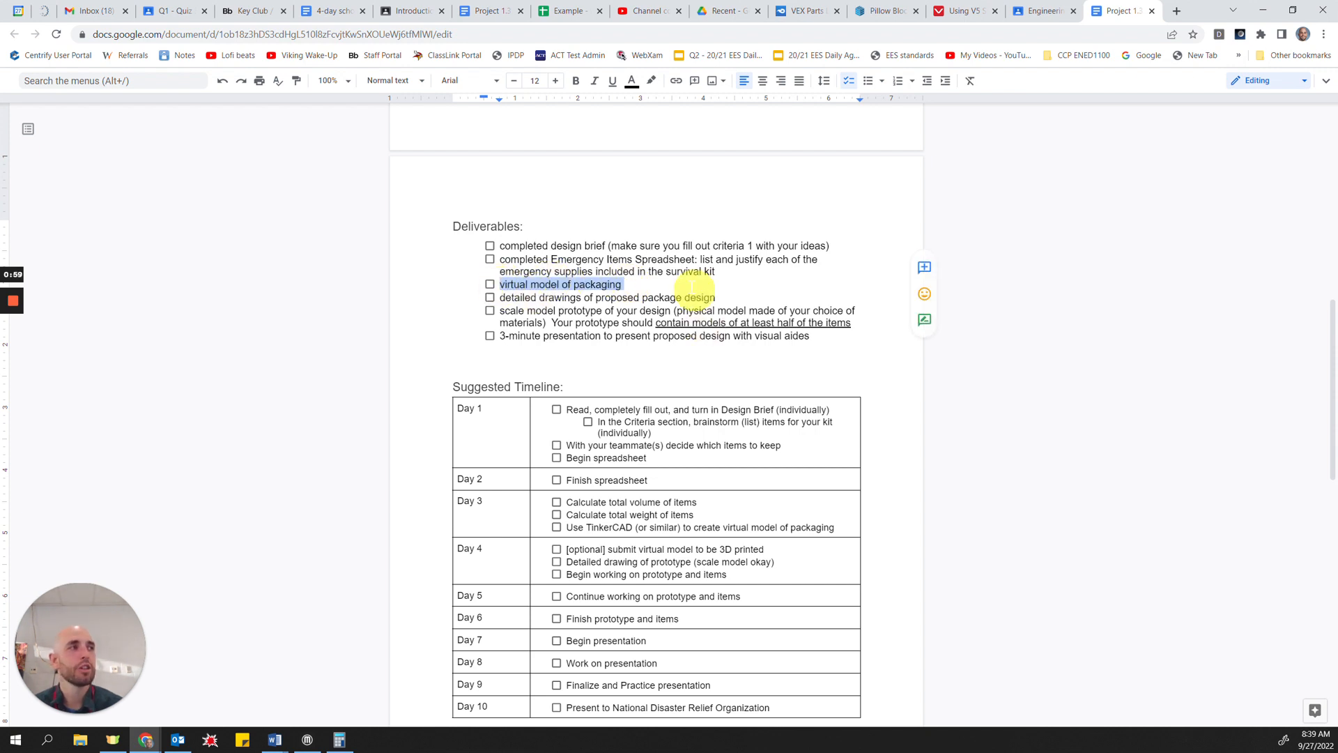
Step: Open the example Emergency Items Spreadsheet and examine the survival items, their quantities and single item costs
{"action": "left_click", "coordinate": [555, 13]}
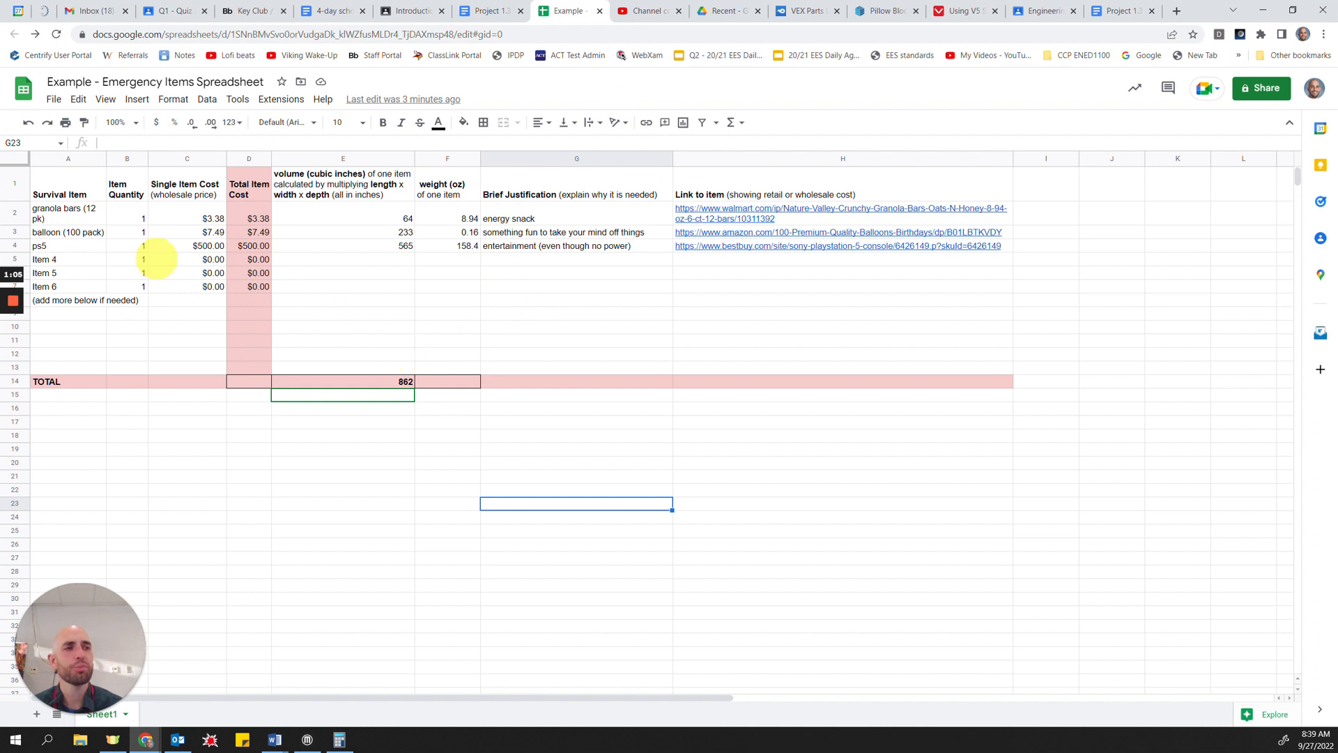
{"action": "left_click", "coordinate": [43, 211]}
{"action": "left_click", "coordinate": [49, 233]}
{"action": "left_click", "coordinate": [52, 246]}
{"action": "left_click", "coordinate": [44, 260]}
{"action": "left_click", "coordinate": [46, 273]}
{"action": "left_click", "coordinate": [56, 287]}
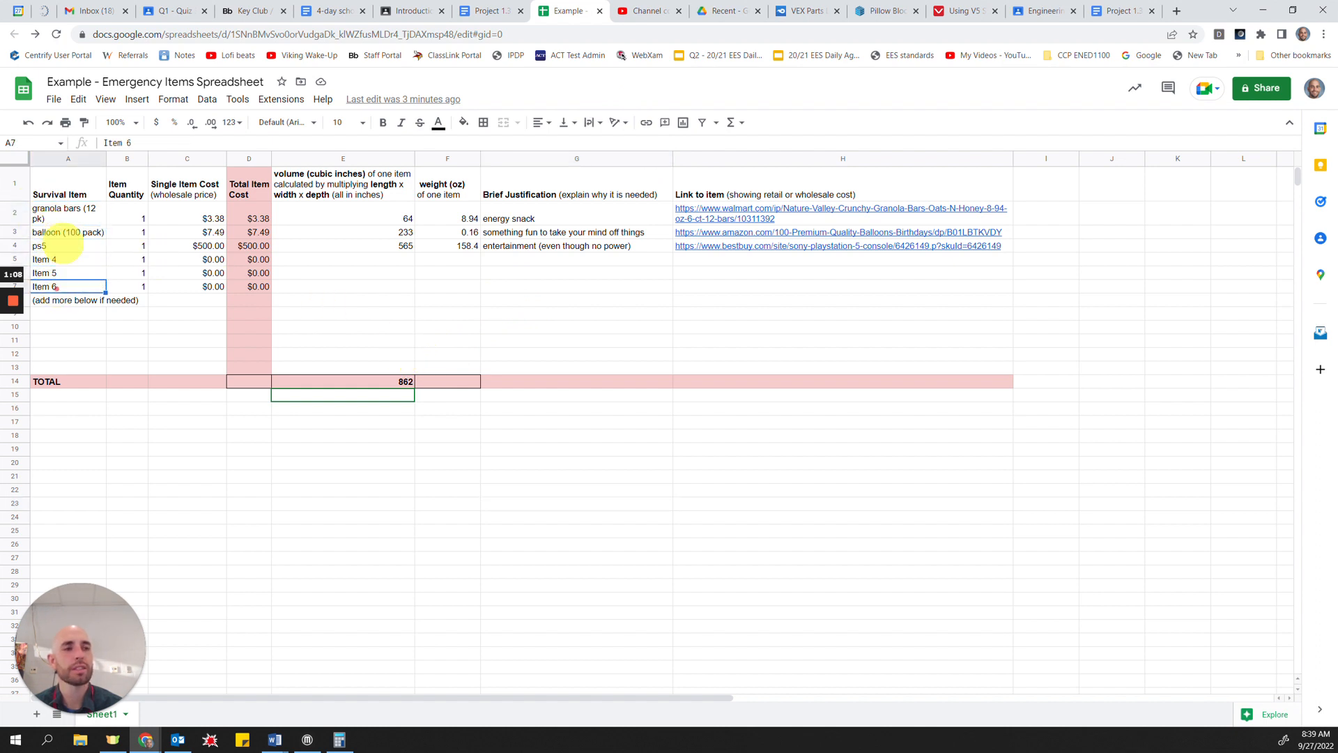
{"action": "left_click_drag", "start_coordinate": [66, 218], "coordinate": [69, 252]}
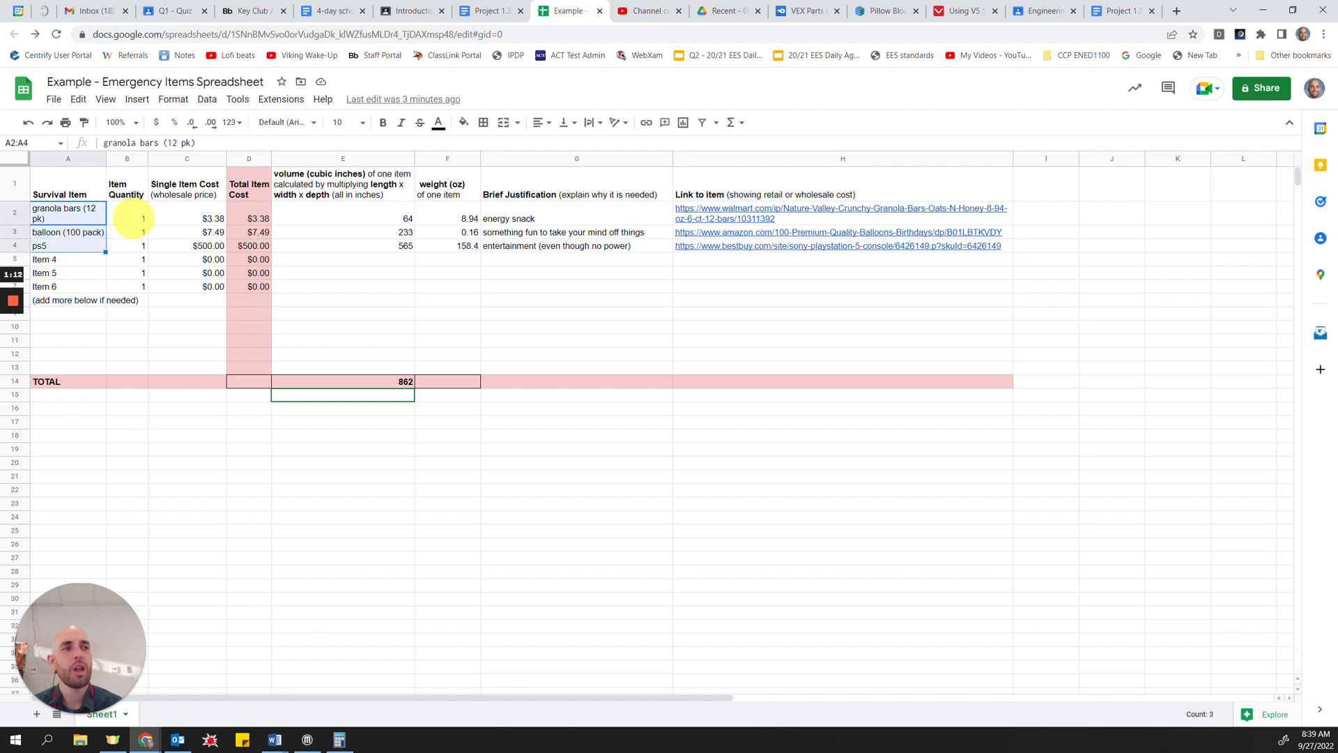
{"action": "left_click", "coordinate": [133, 218]}
{"action": "left_click_drag", "start_coordinate": [167, 219], "coordinate": [209, 247]}
Step: Examine the volume column in cubic inches for the granola bars, balloons and ps5, including its length x width x depth heading
{"action": "left_click", "coordinate": [305, 212]}
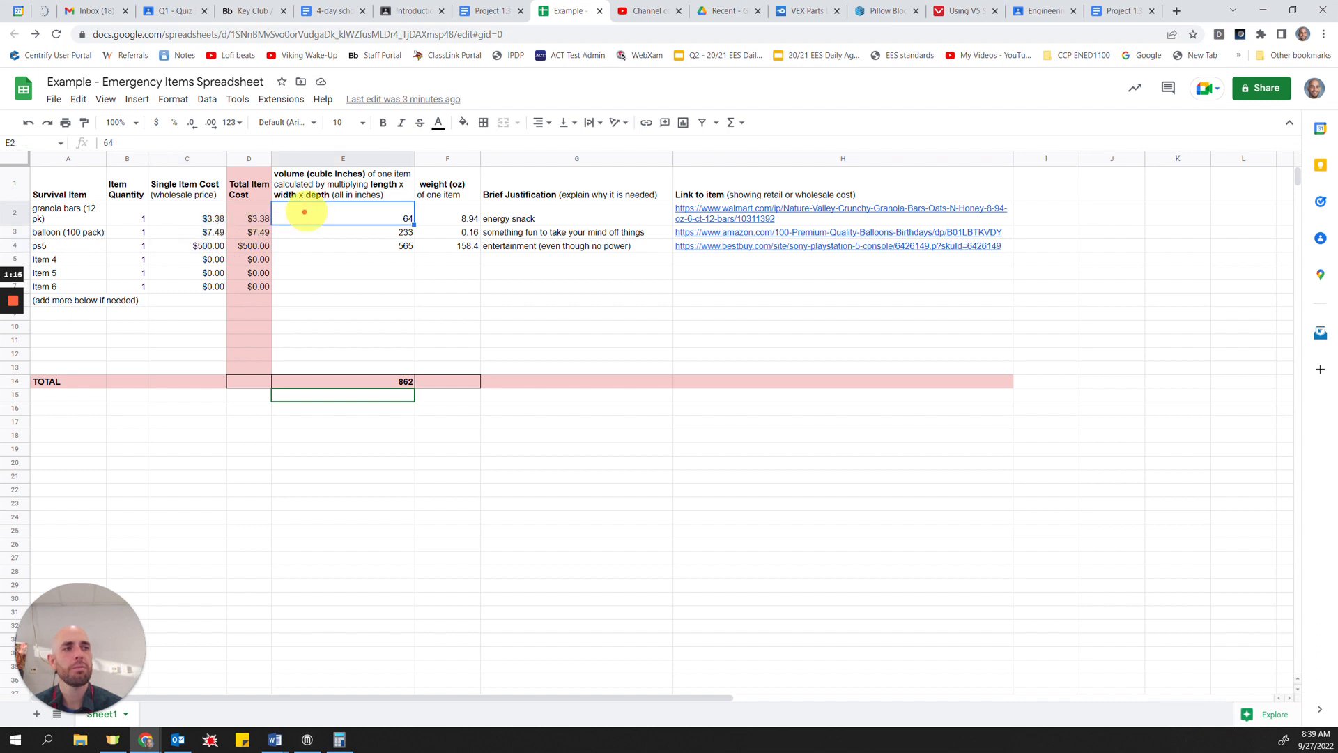
{"action": "mouse_move", "coordinate": [307, 210]}
{"action": "left_mouse_down"}
{"action": "mouse_move", "coordinate": [319, 254]}
{"action": "mouse_move", "coordinate": [328, 217]}
{"action": "left_mouse_up"}
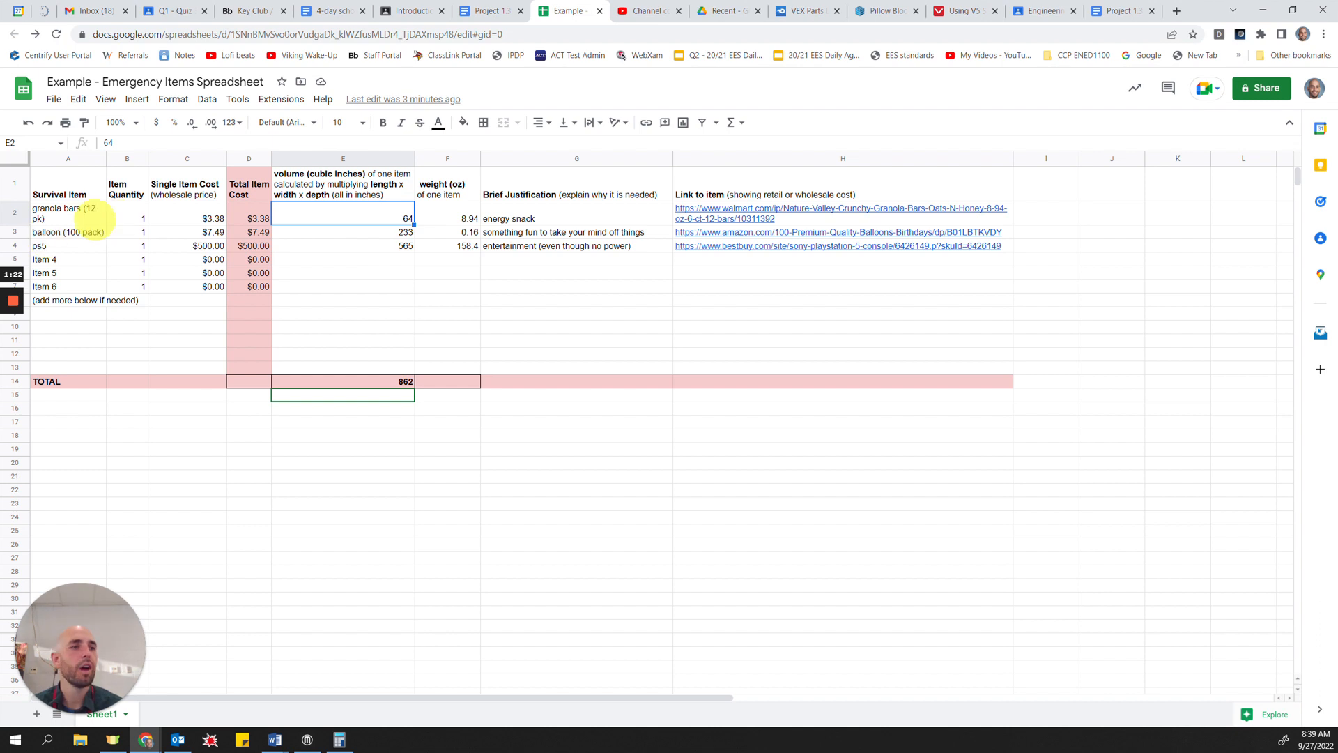
{"action": "left_click", "coordinate": [94, 220]}
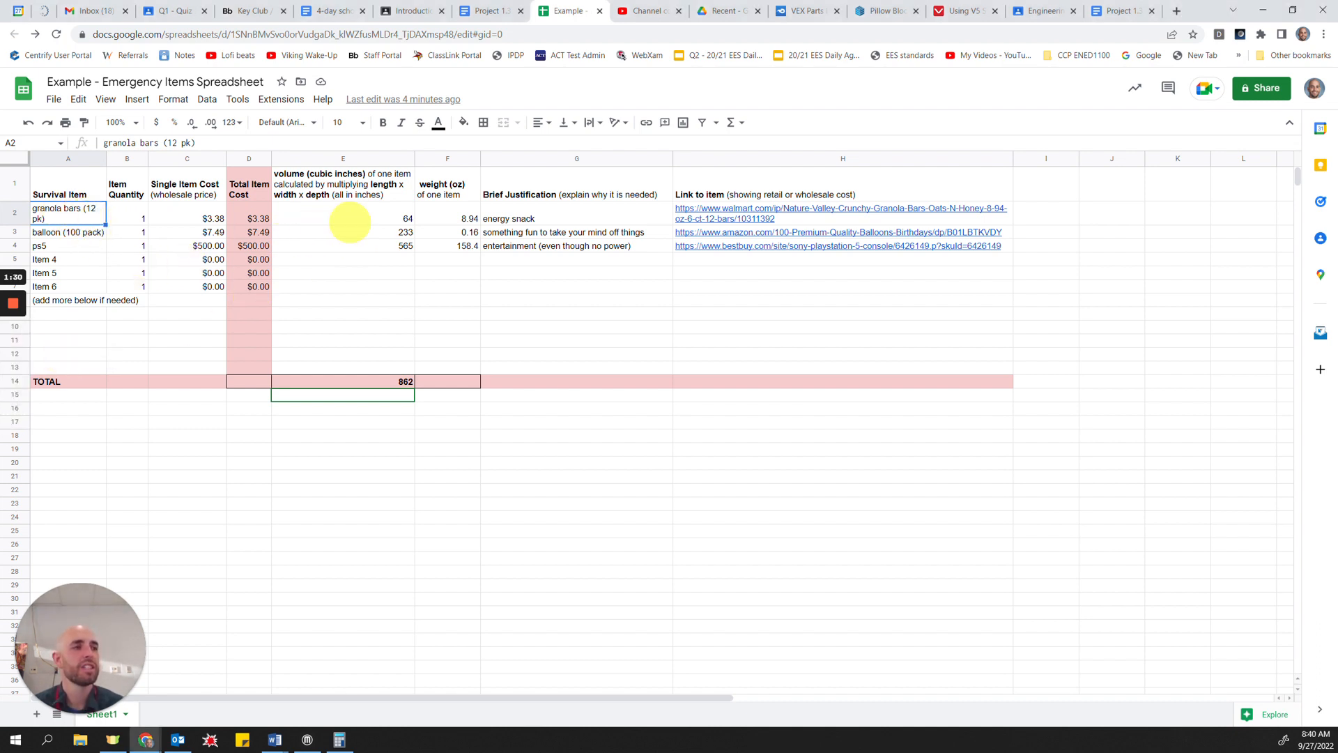
{"action": "left_click", "coordinate": [366, 219]}
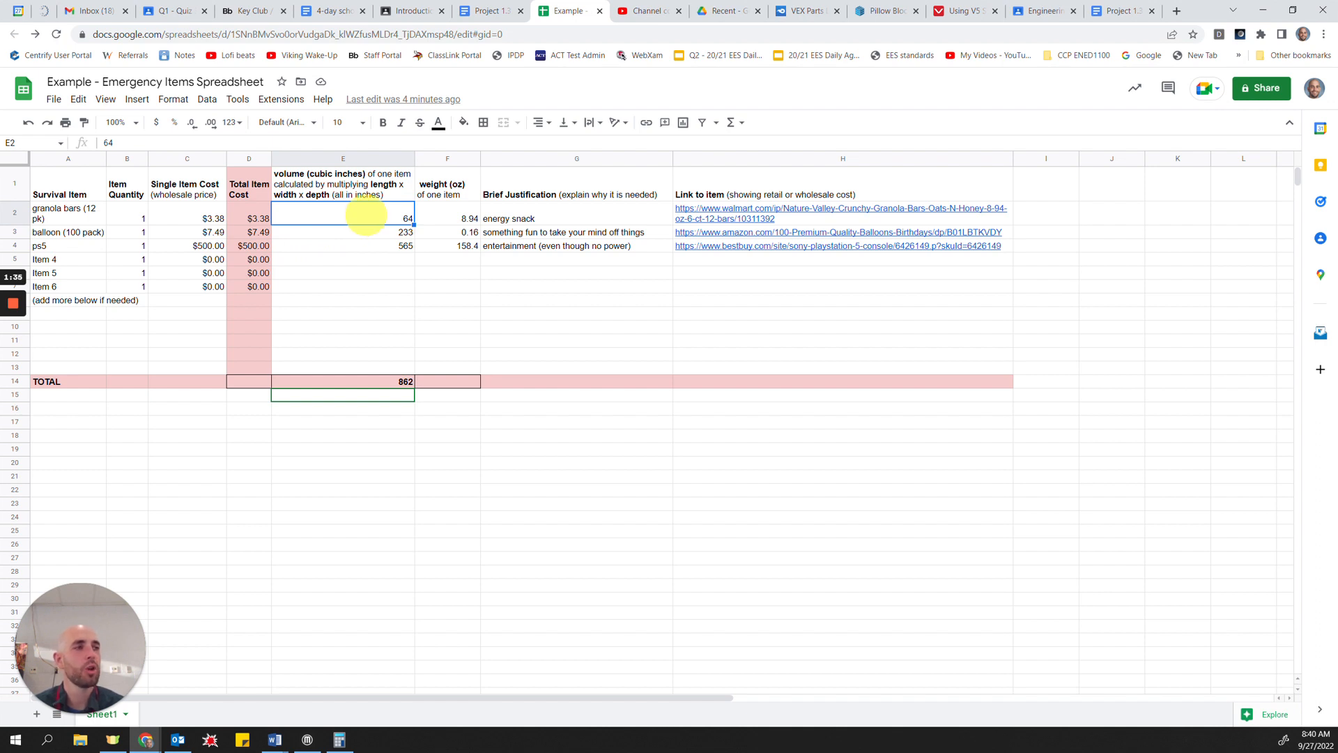
{"action": "left_click", "coordinate": [380, 185]}
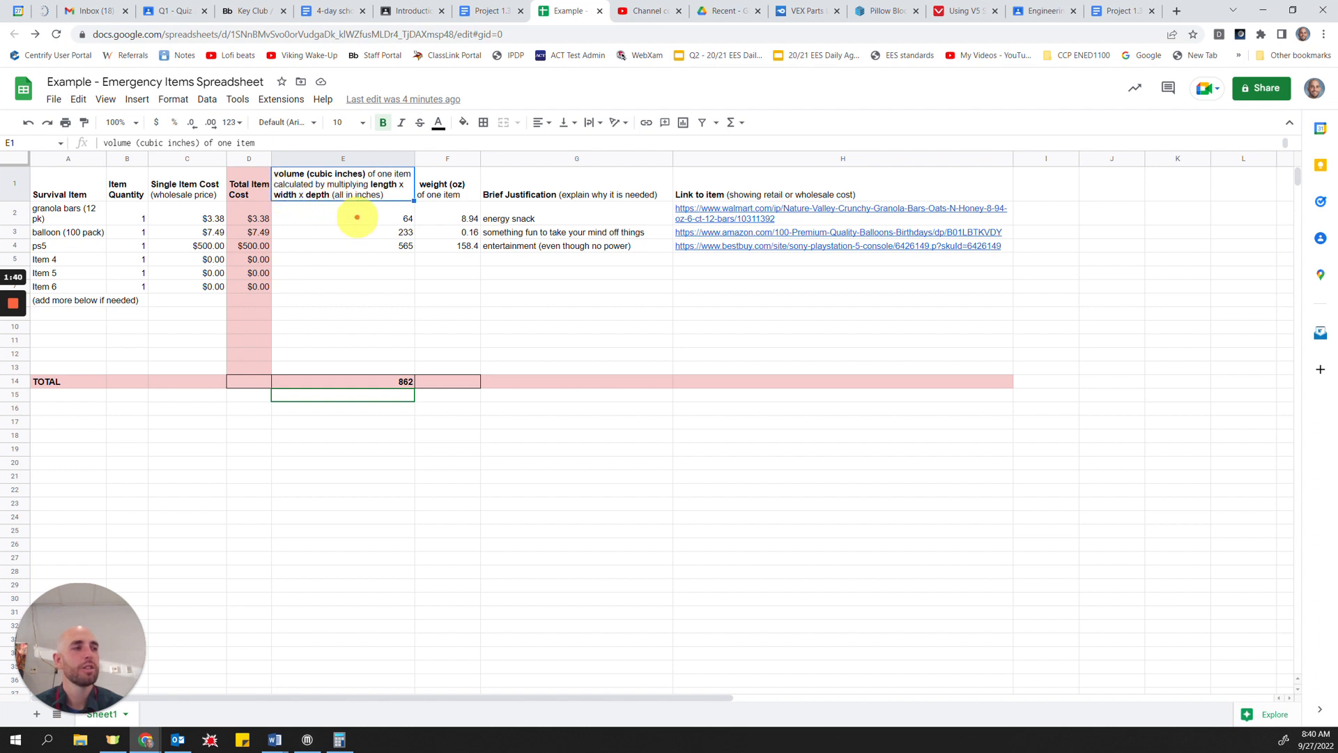
{"action": "left_click", "coordinate": [356, 217]}
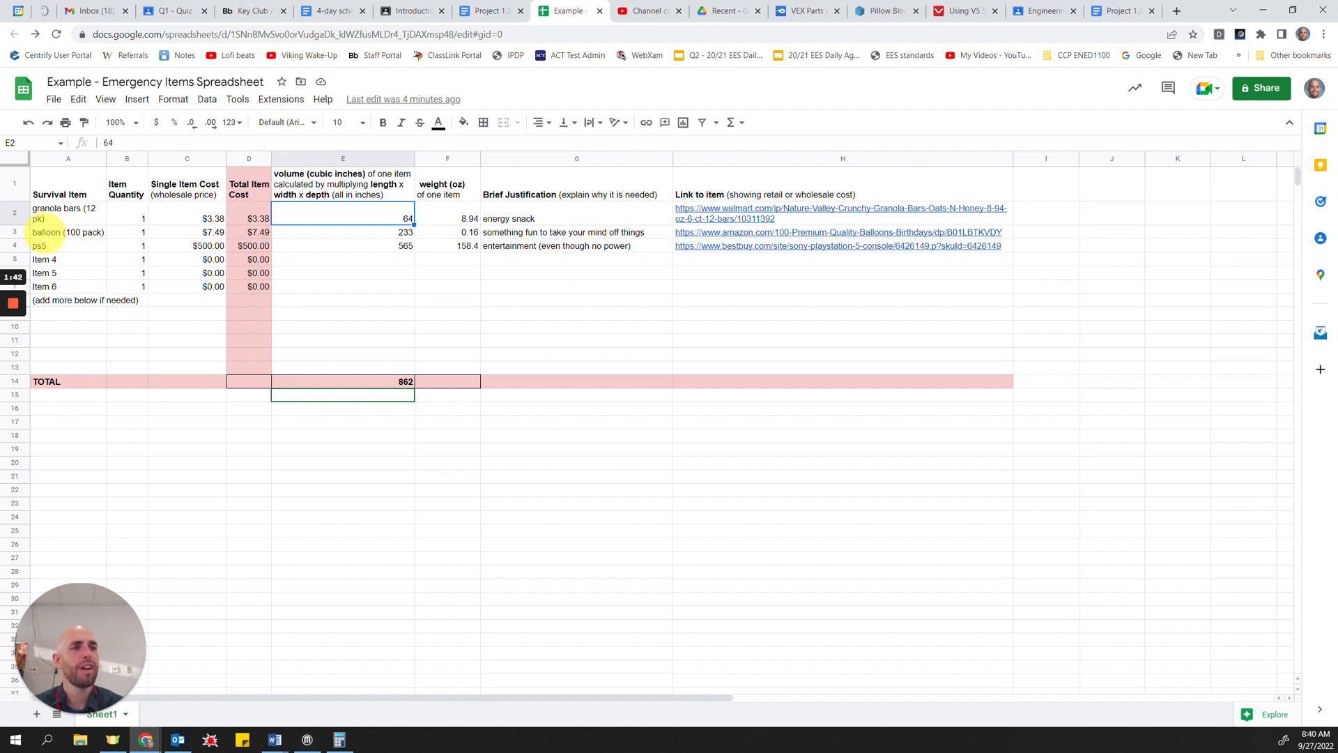
{"action": "left_click", "coordinate": [339, 232]}
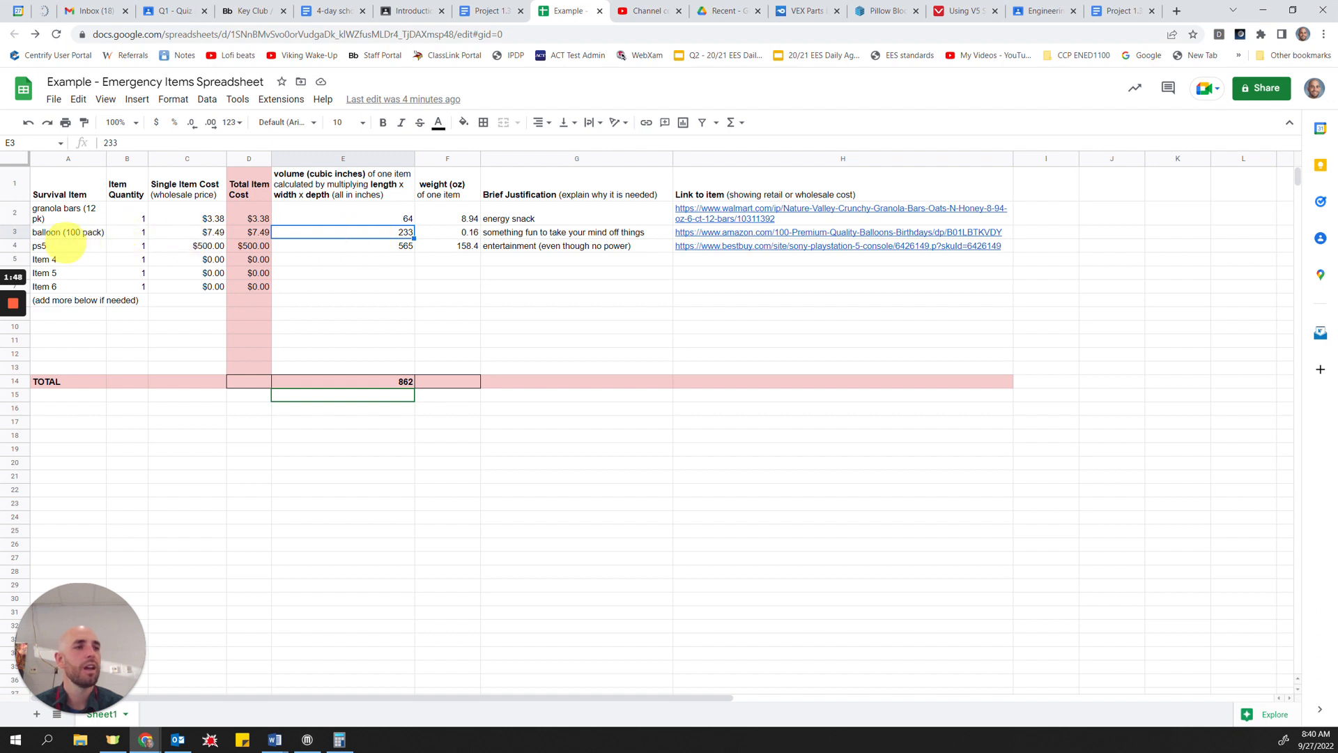
{"action": "left_click", "coordinate": [65, 248]}
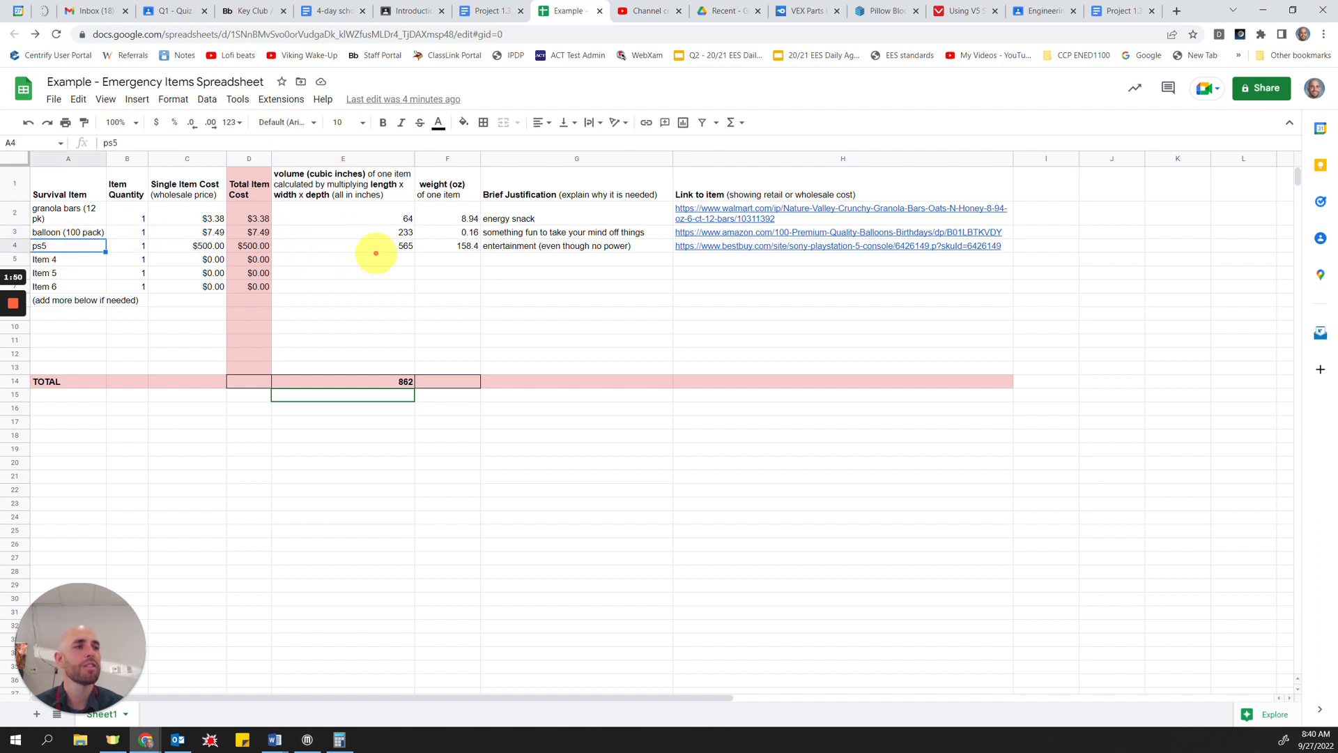
{"action": "left_click", "coordinate": [374, 247]}
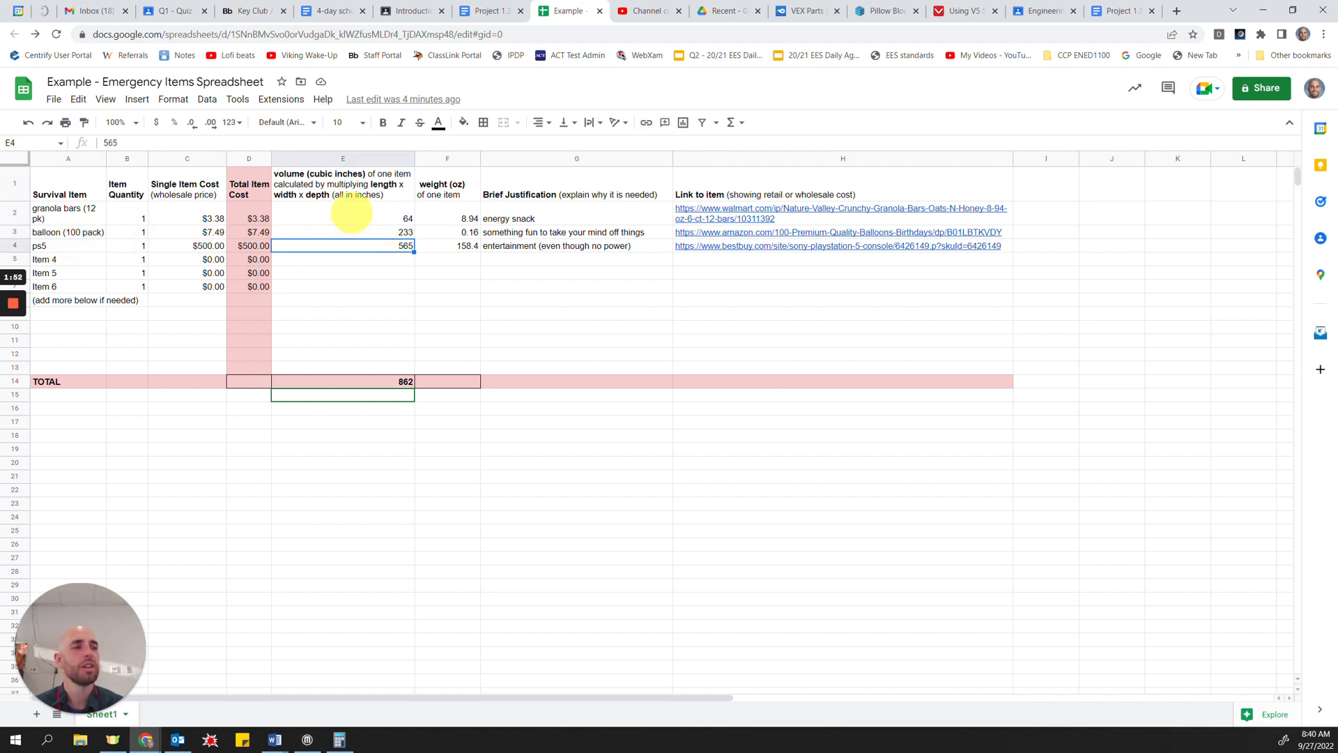
{"action": "left_click_drag", "start_coordinate": [347, 212], "coordinate": [356, 316]}
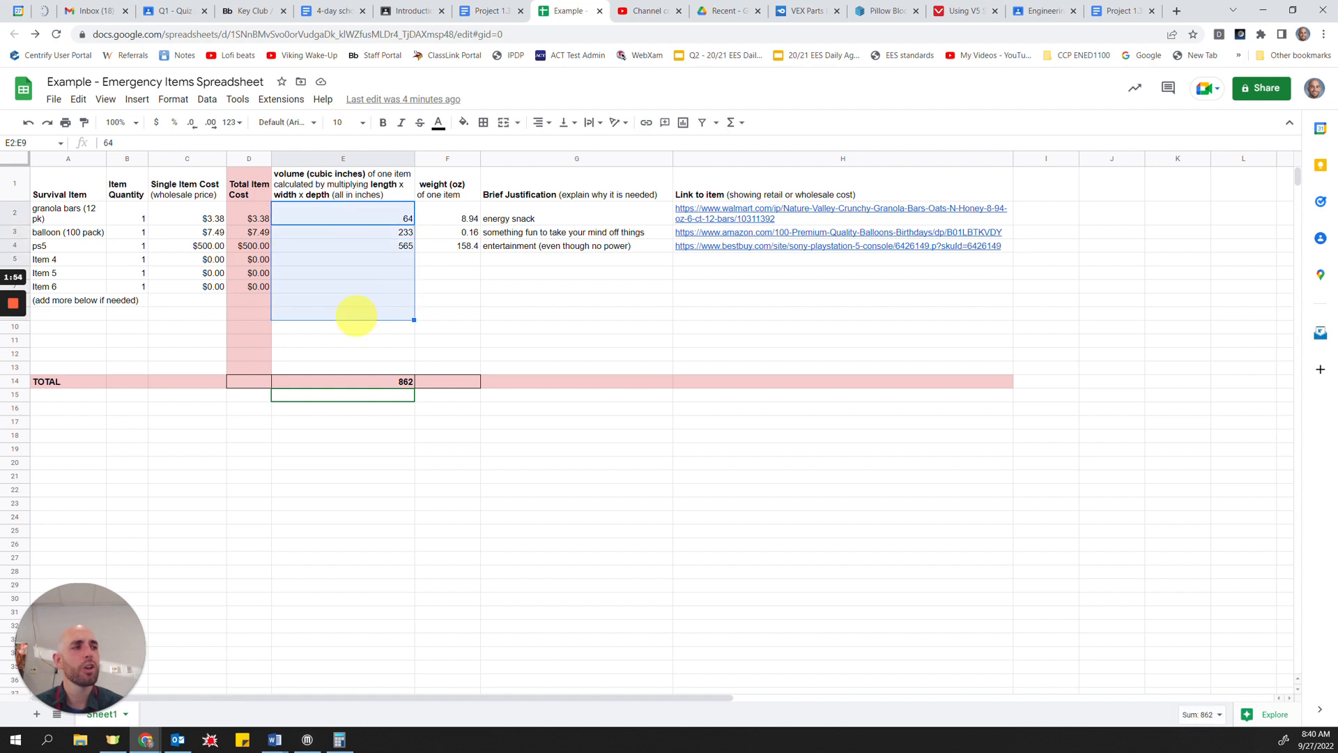
Step: Clear the volume cell E14 in the TOTAL row
{"action": "left_click", "coordinate": [358, 382]}
{"action": "key", "text": "Delete"}
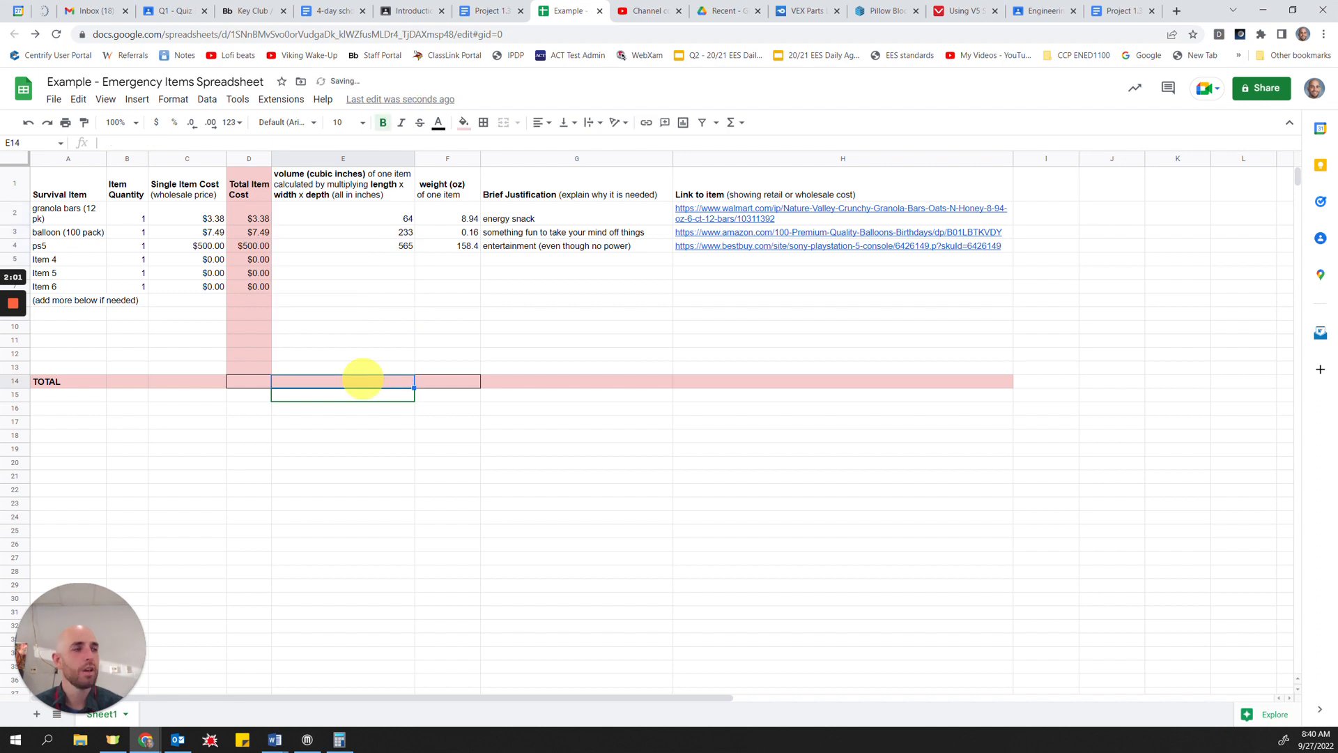
{"action": "left_click", "coordinate": [363, 409]}
{"action": "left_click", "coordinate": [355, 380]}
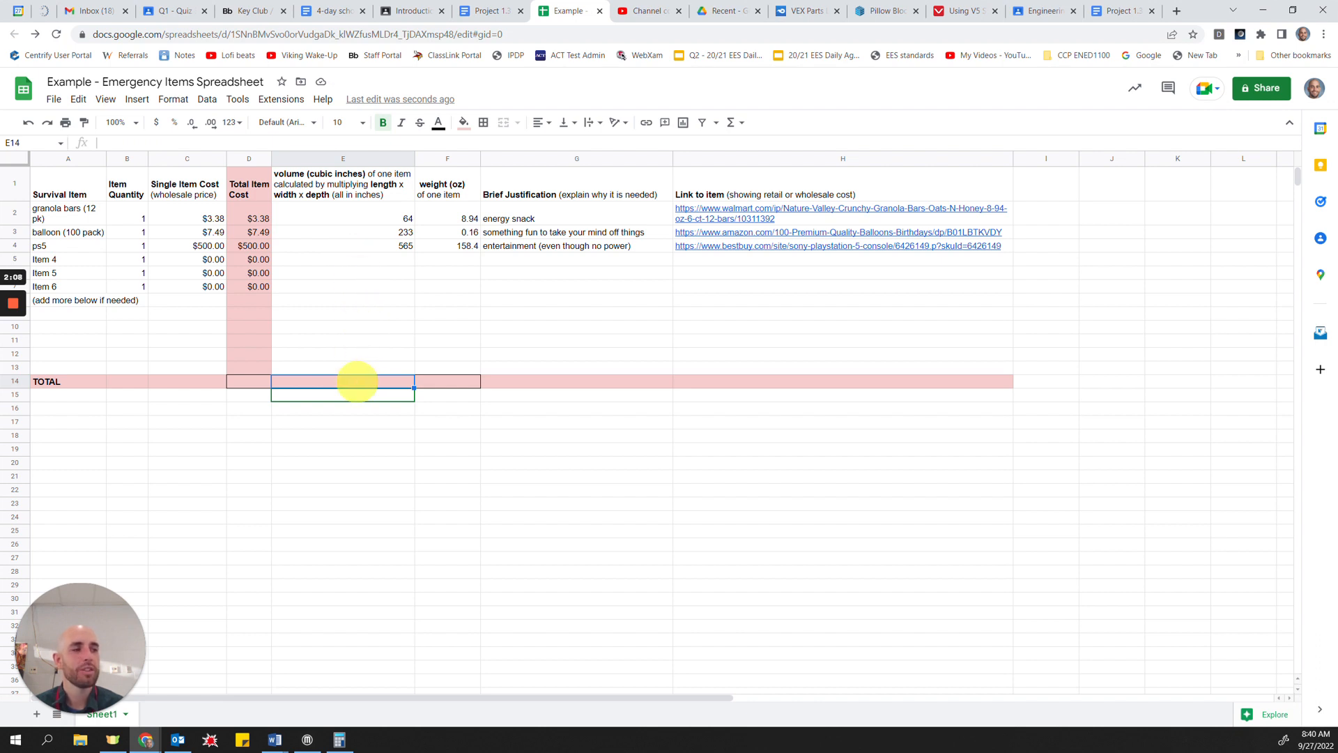
Step: Total the item volumes in cell E14 with a SUM formula over the range E2:E13
{"action": "left_click", "coordinate": [129, 382]}
{"action": "left_click", "coordinate": [184, 383]}
{"action": "left_click", "coordinate": [307, 382]}
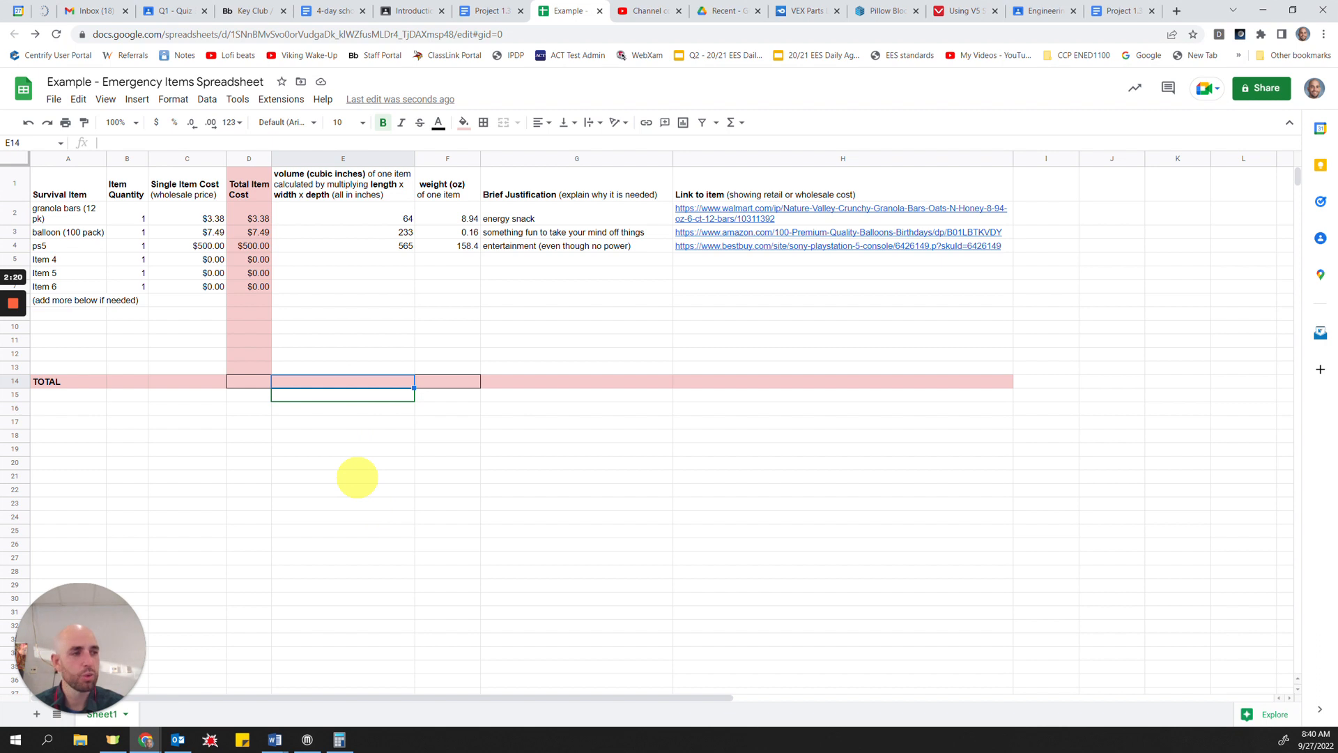
{"action": "type", "text": "="}
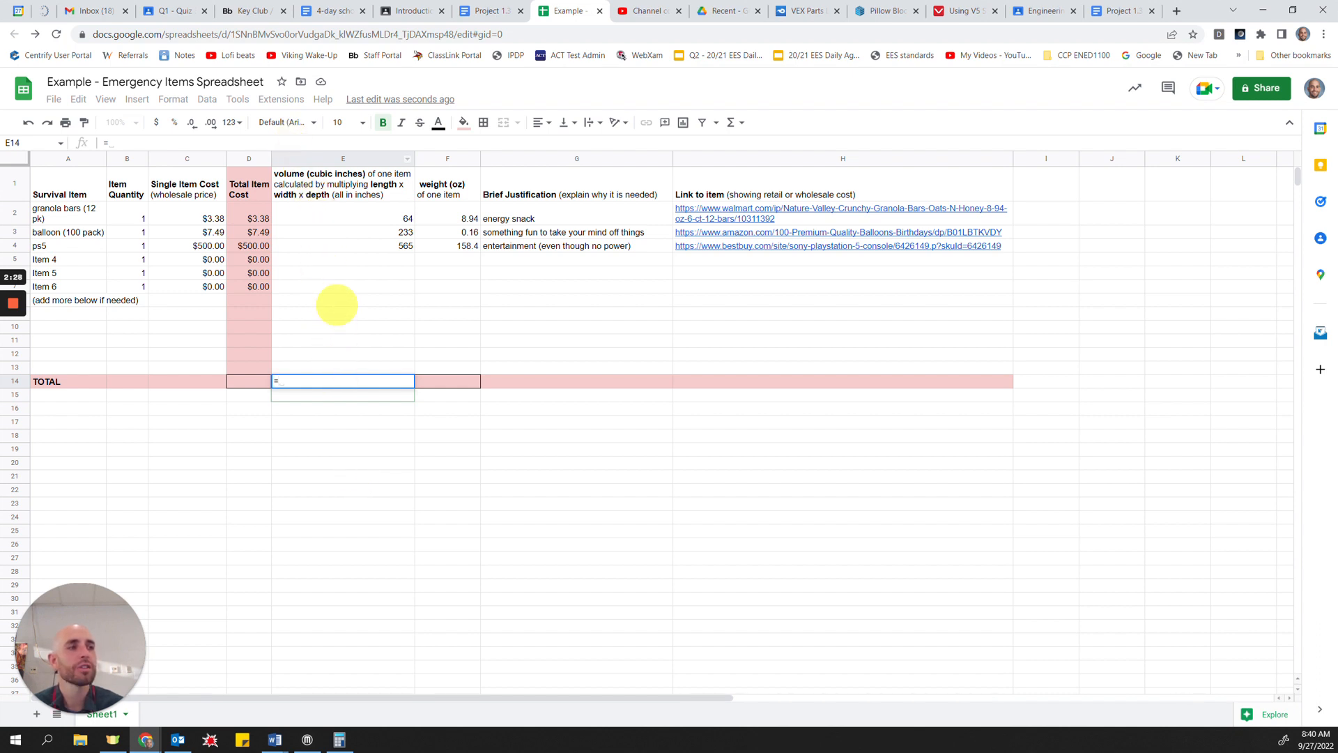
{"action": "type", "text": "sum"}
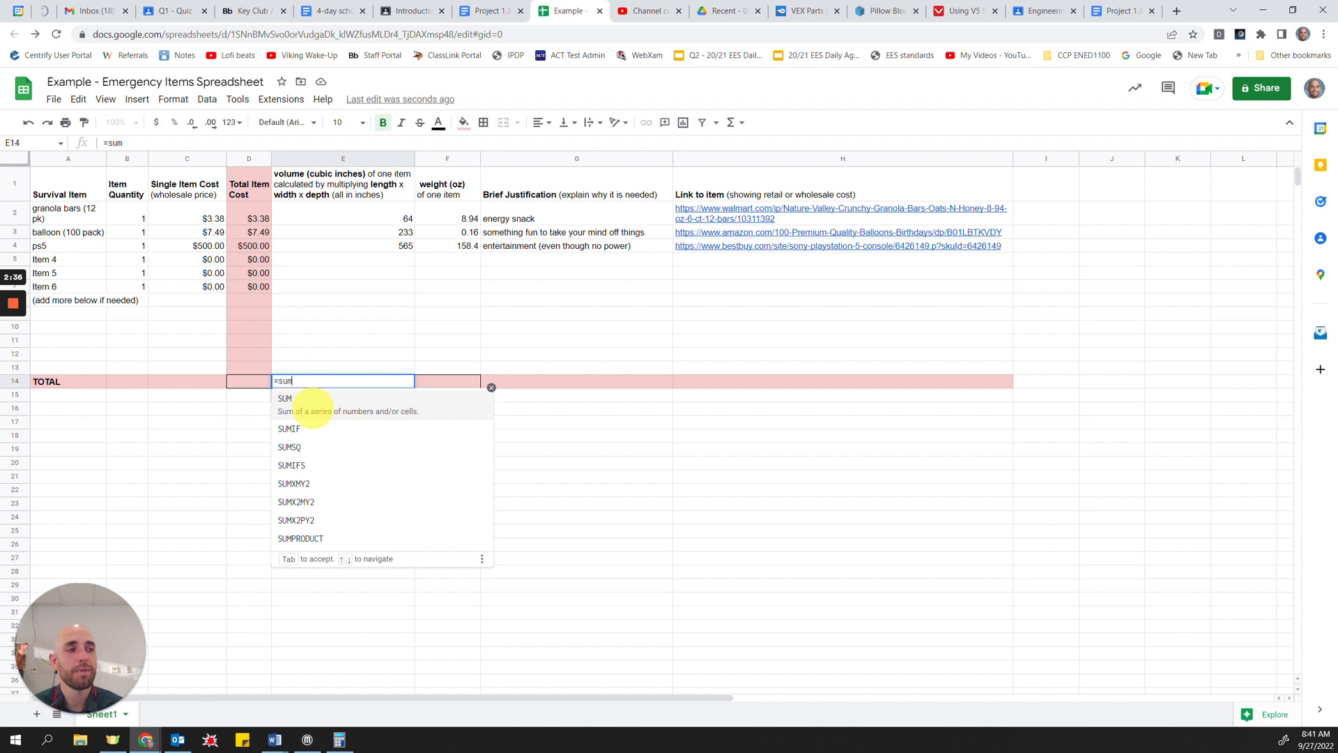
{"action": "left_click", "coordinate": [312, 404]}
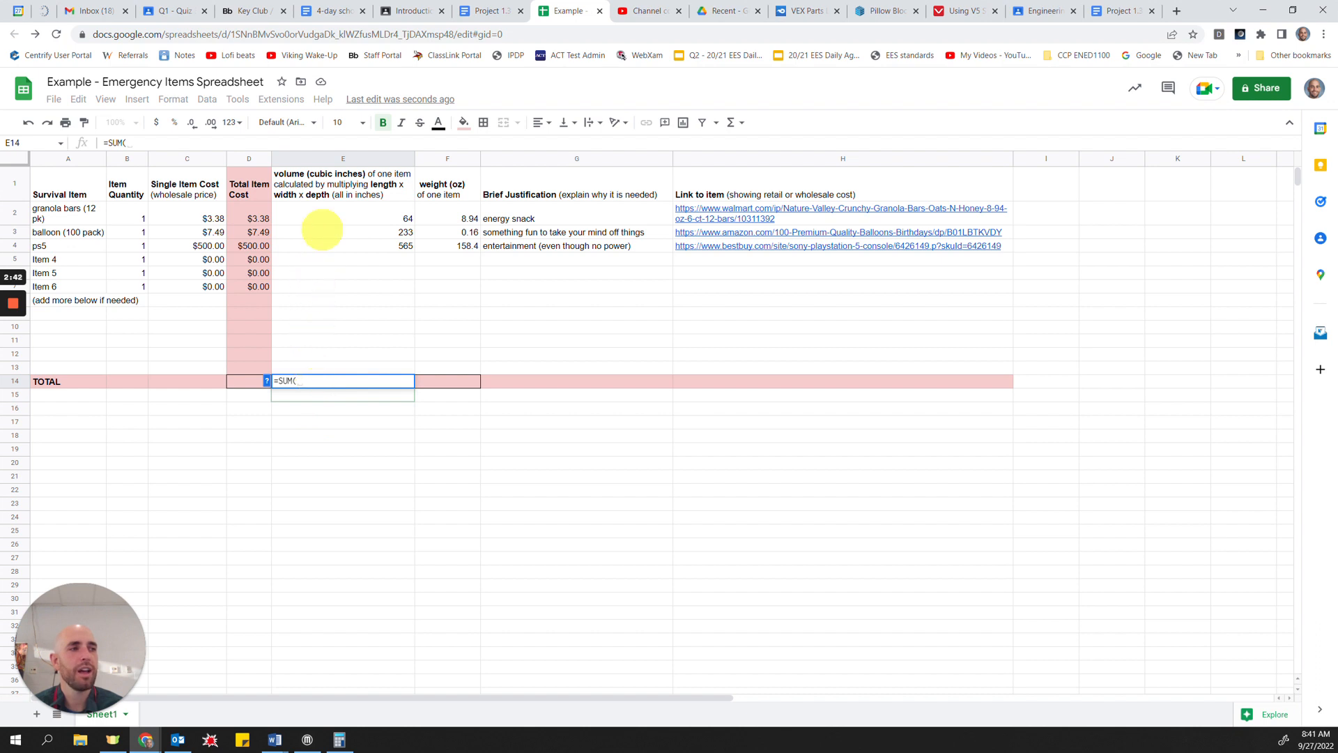
{"action": "left_click_drag", "start_coordinate": [324, 217], "coordinate": [359, 364]}
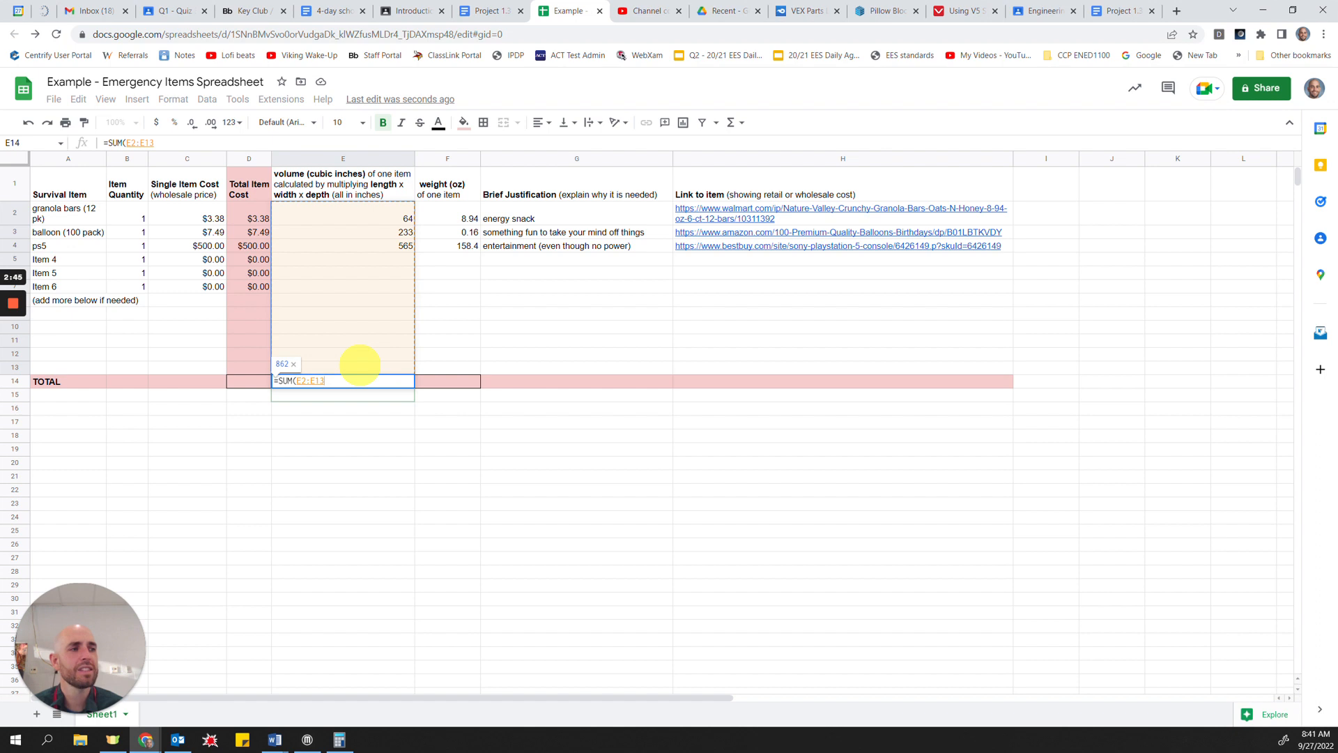
{"action": "key", "text": "Return"}
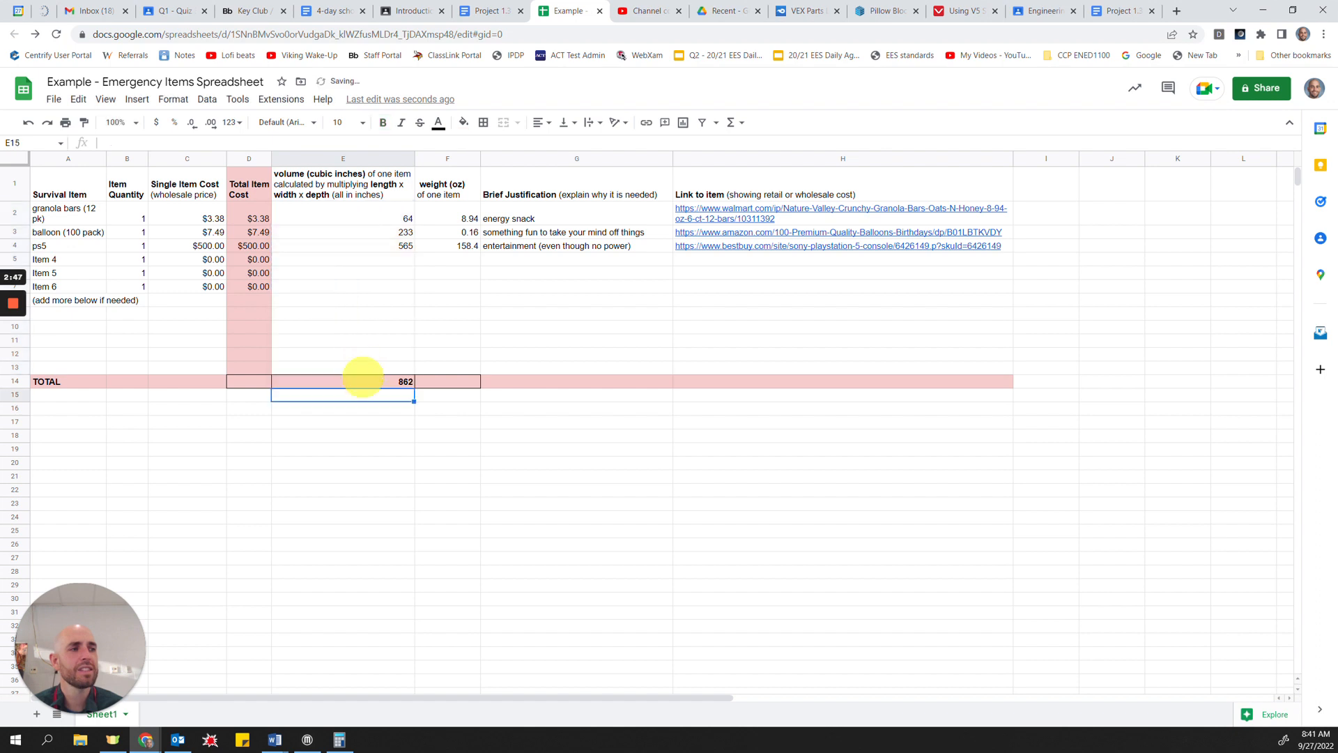
Step: Examine the item volumes in column E and the SUM formula that totals them in cell E14
{"action": "left_click_drag", "start_coordinate": [382, 213], "coordinate": [392, 354]}
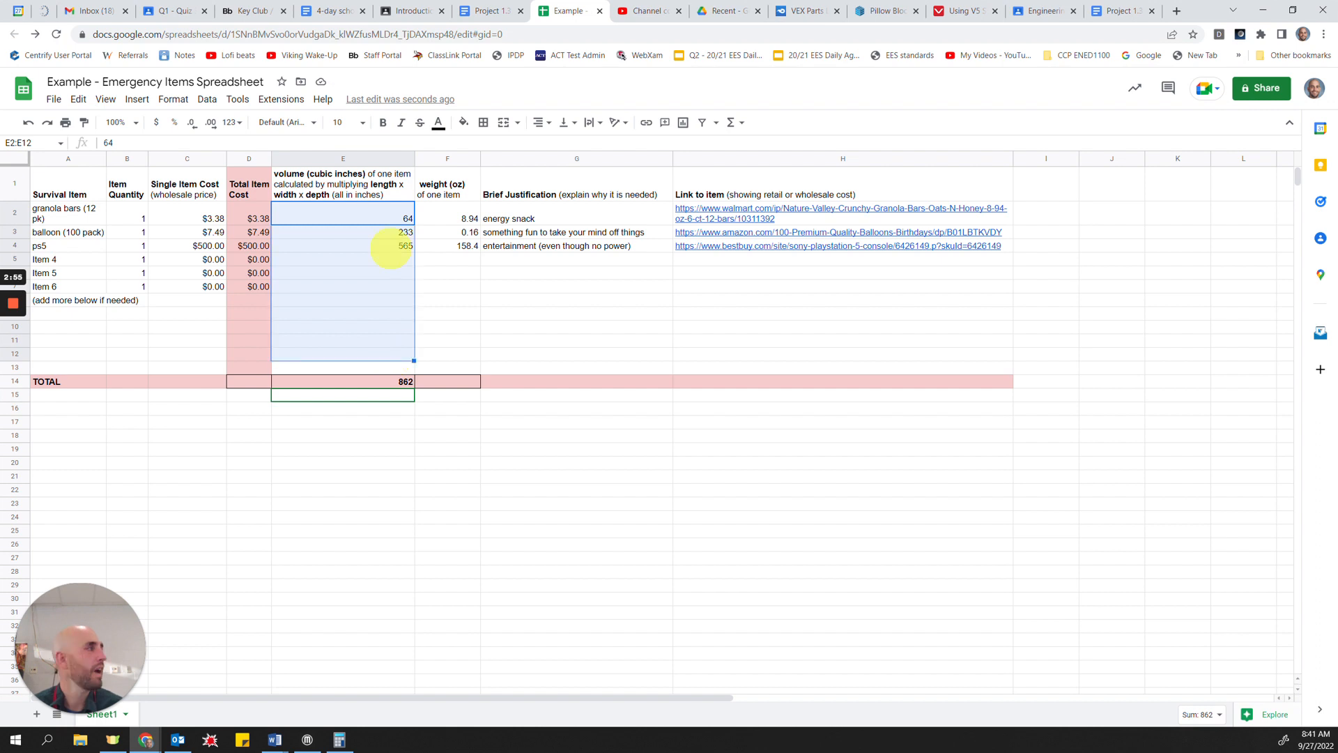
{"action": "left_click", "coordinate": [391, 246]}
{"action": "left_click", "coordinate": [382, 276]}
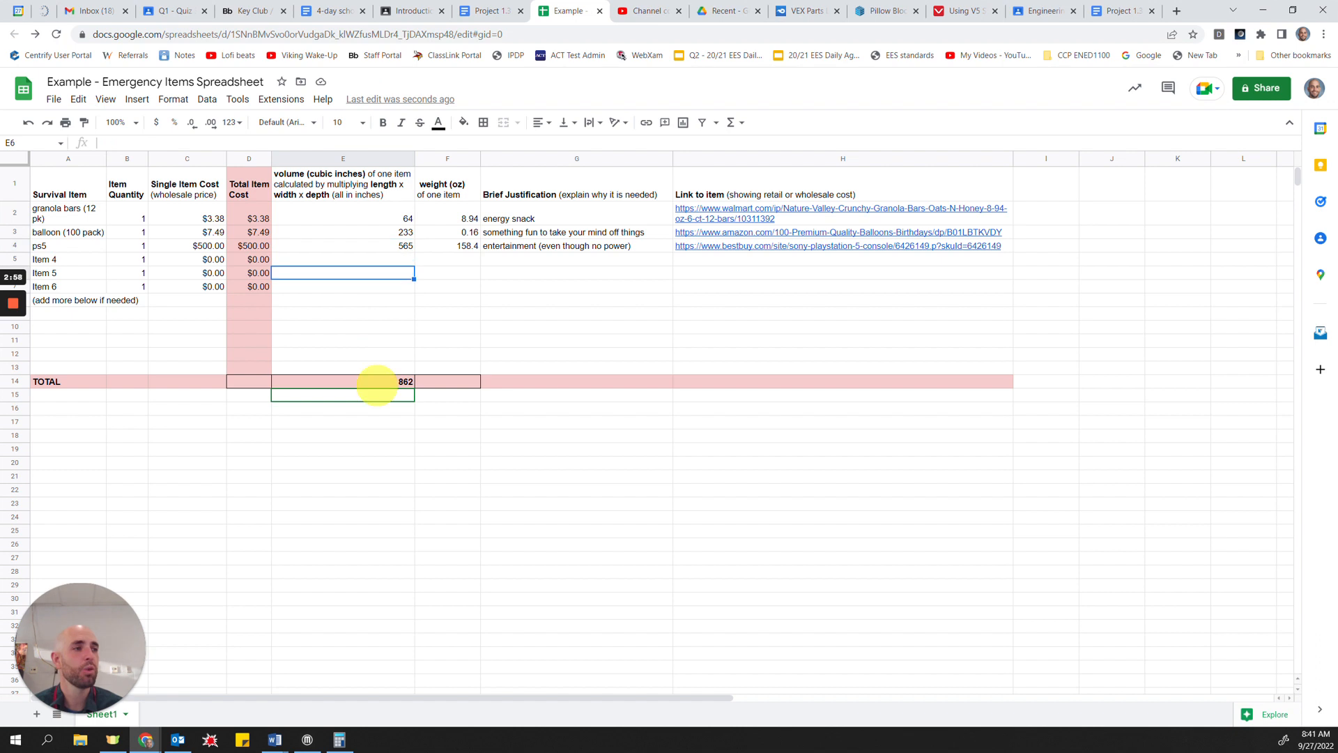
{"action": "left_click", "coordinate": [376, 382]}
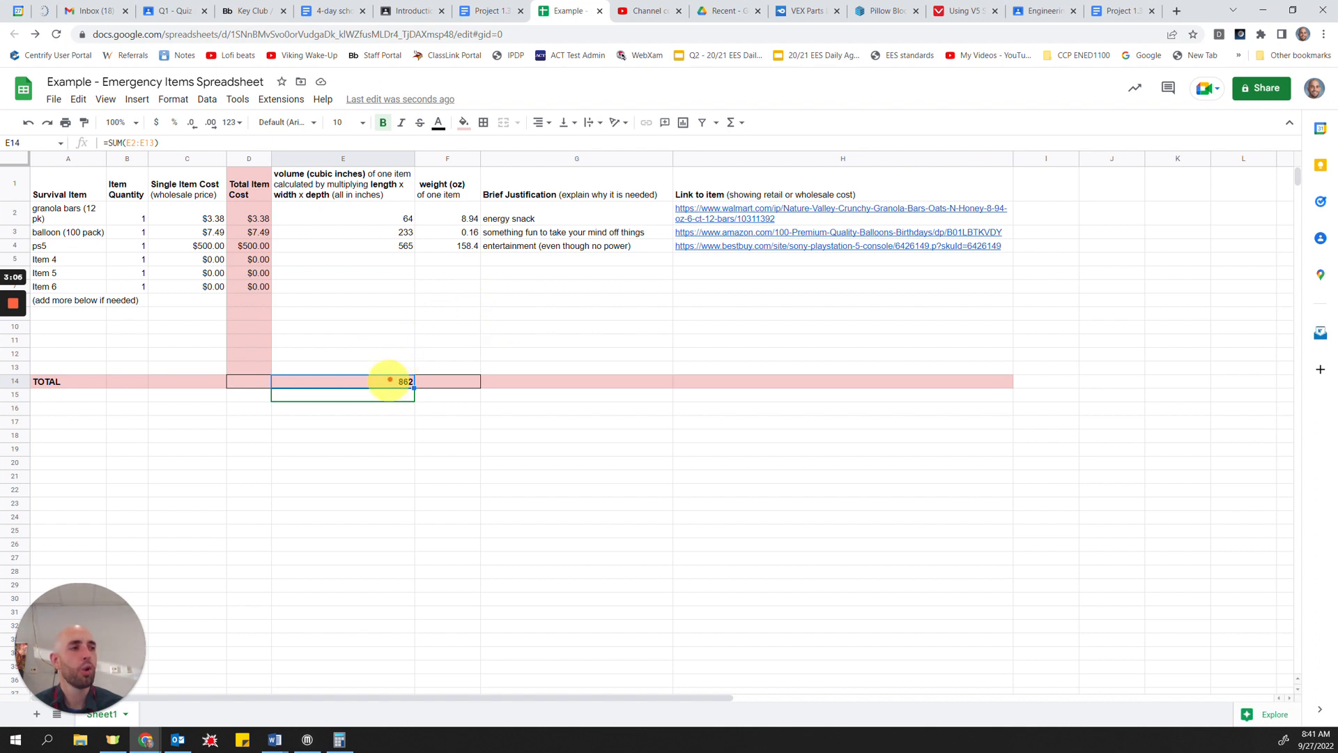
{"action": "left_click", "coordinate": [386, 220]}
{"action": "left_click_drag", "start_coordinate": [389, 324], "coordinate": [388, 356]}
{"action": "left_click", "coordinate": [388, 381]}
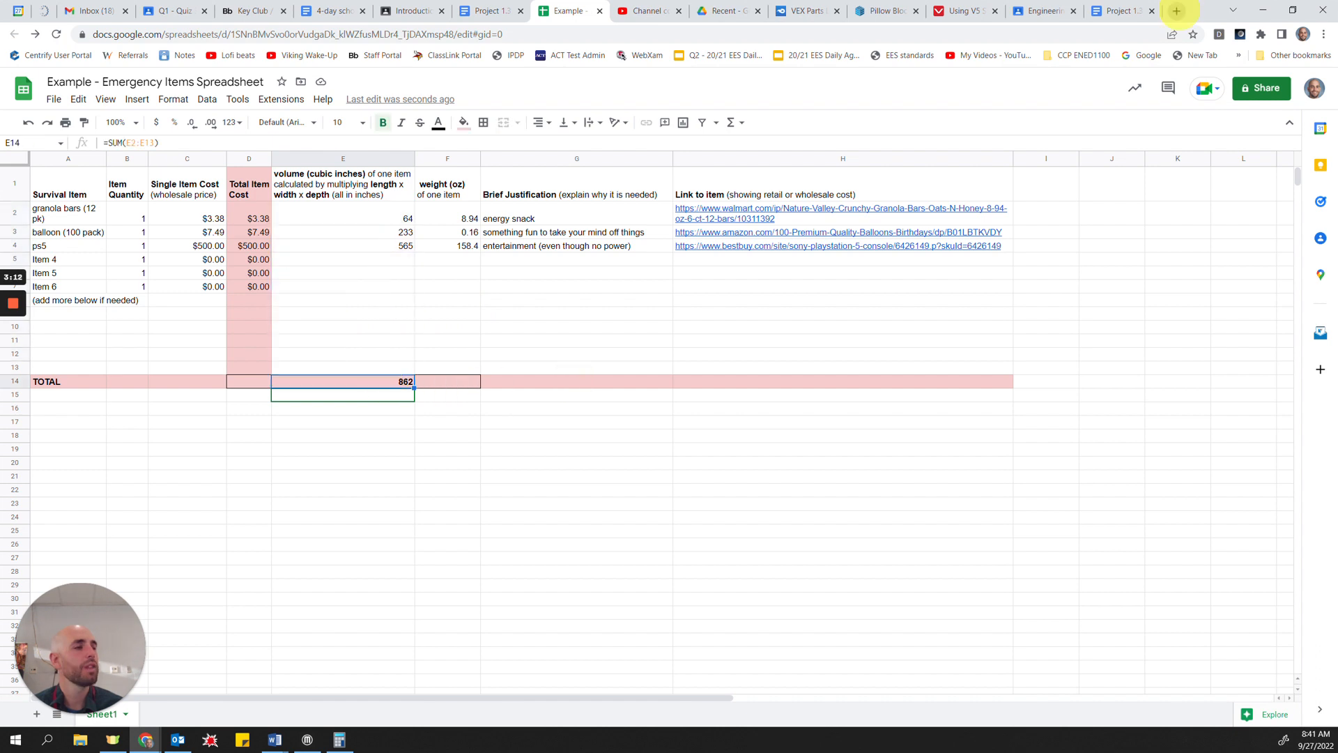
Step: Open tinkercad.com in a new browser tab
{"action": "left_click", "coordinate": [1177, 11]}
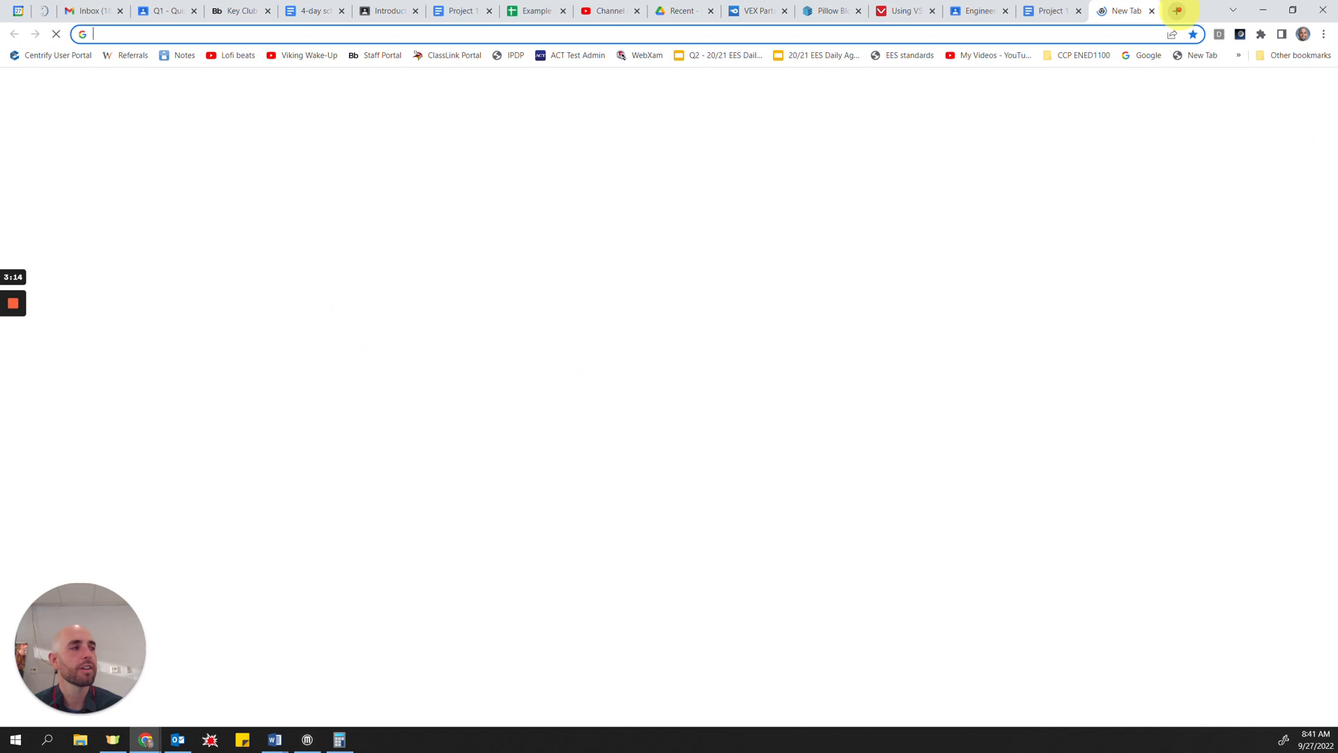
{"action": "type", "text": "tinke"}
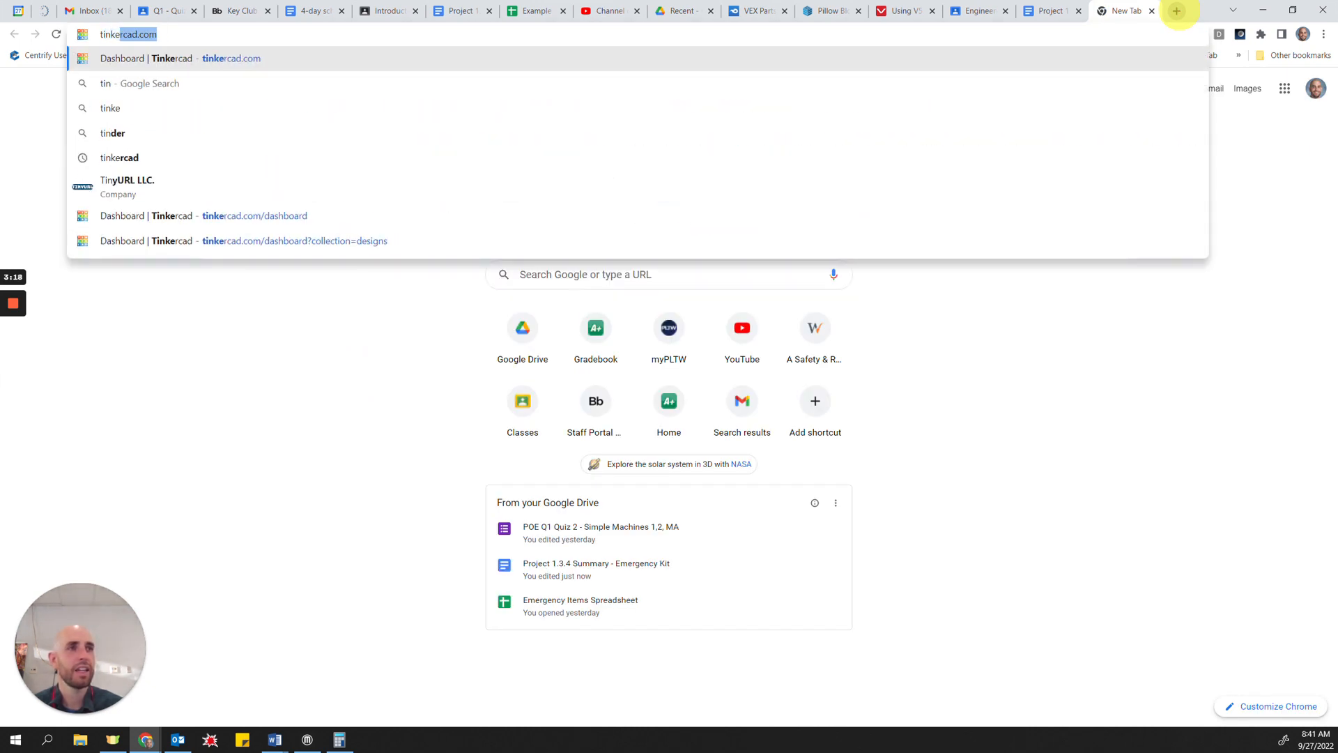
{"action": "type", "text": "rcad.com"}
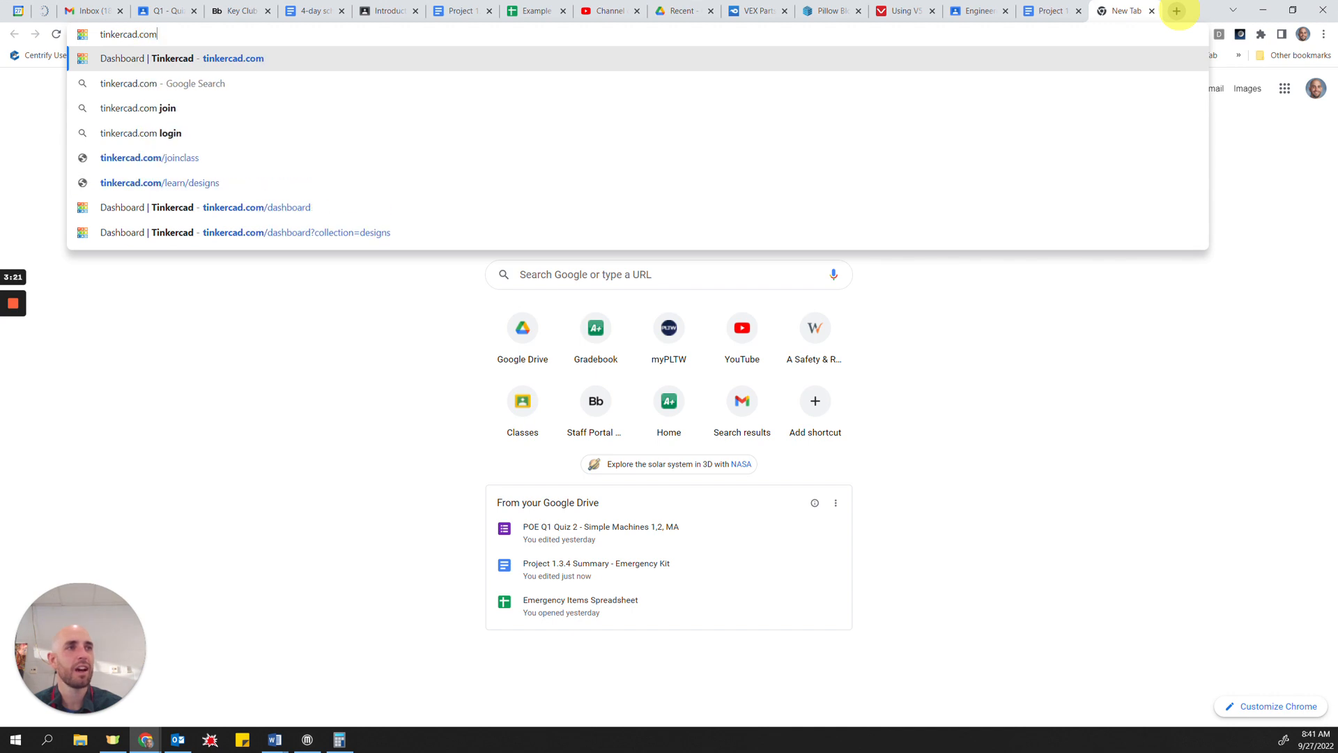
{"action": "key", "text": "Return"}
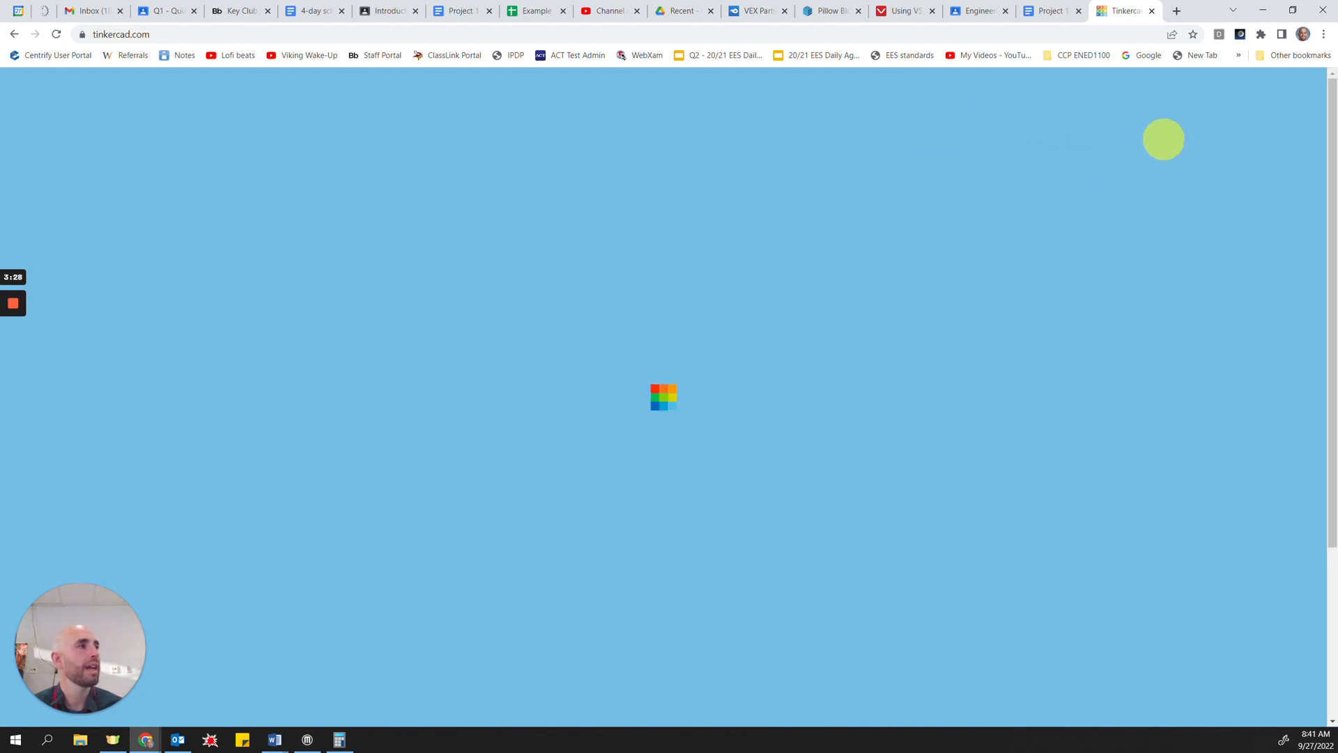
Step: Log in to Tinkercad as an educator using the Google sign-in option
{"action": "mouse_move", "coordinate": [18, 321]}
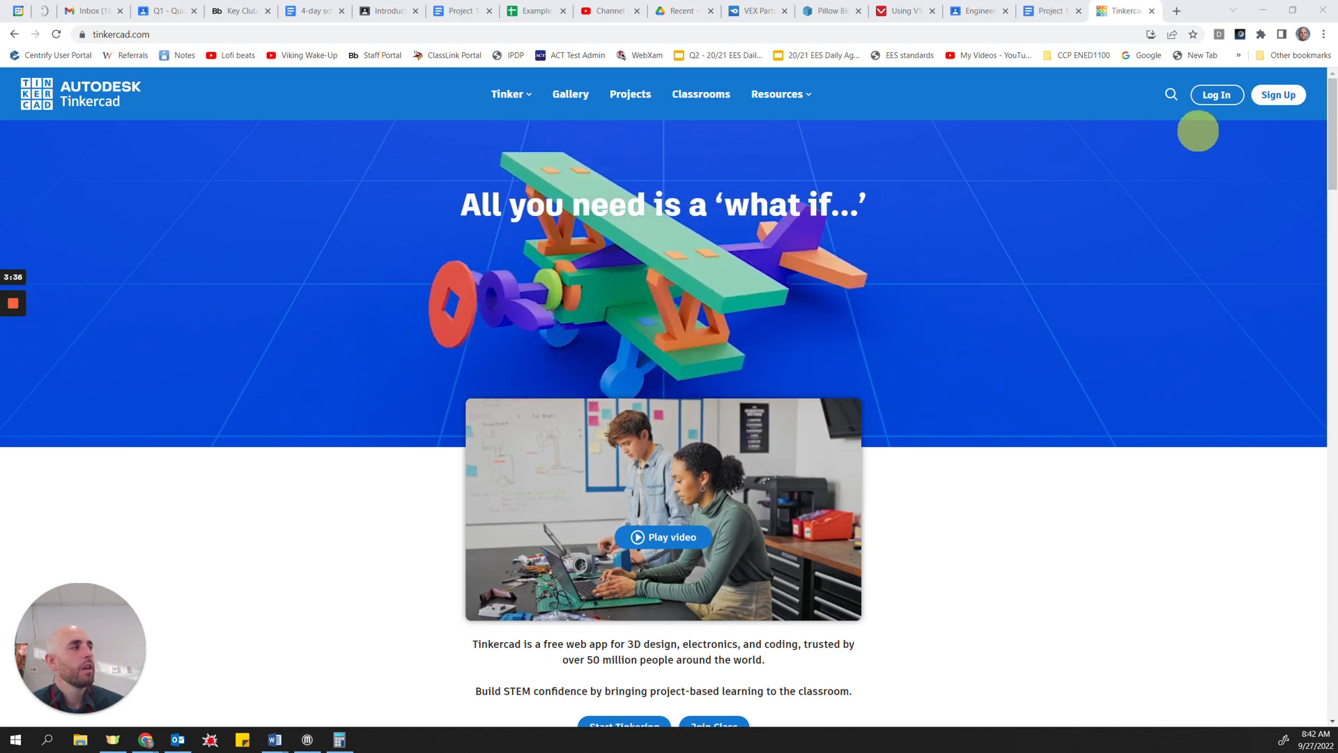
{"action": "left_click", "coordinate": [1217, 94]}
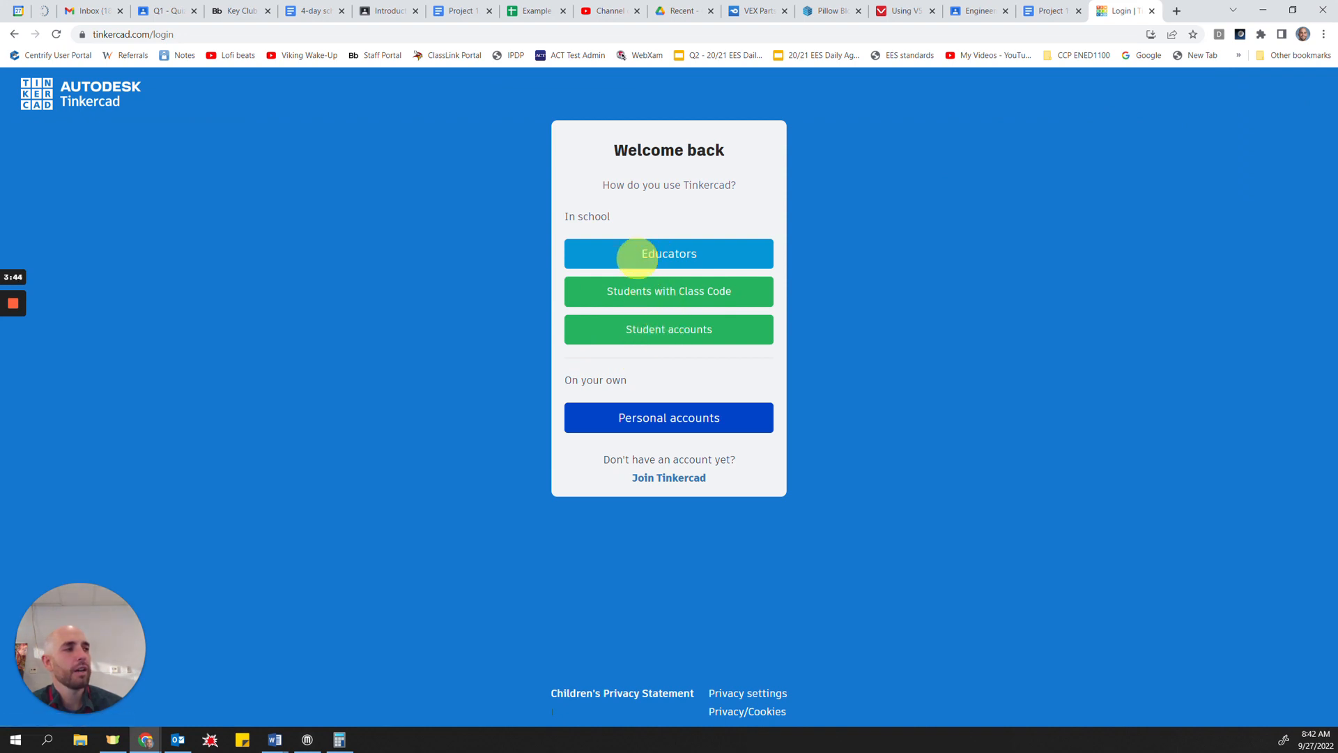
{"action": "left_click", "coordinate": [4, 355]}
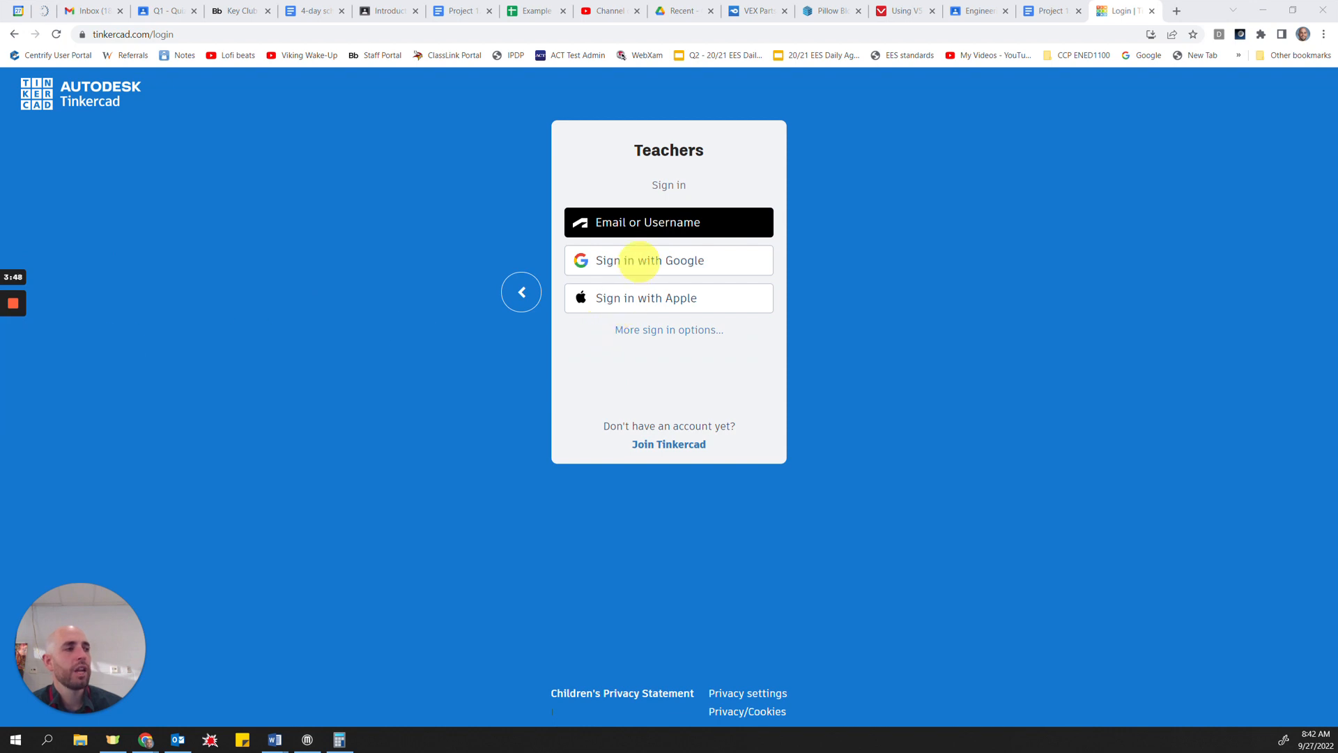
{"action": "left_click", "coordinate": [639, 260]}
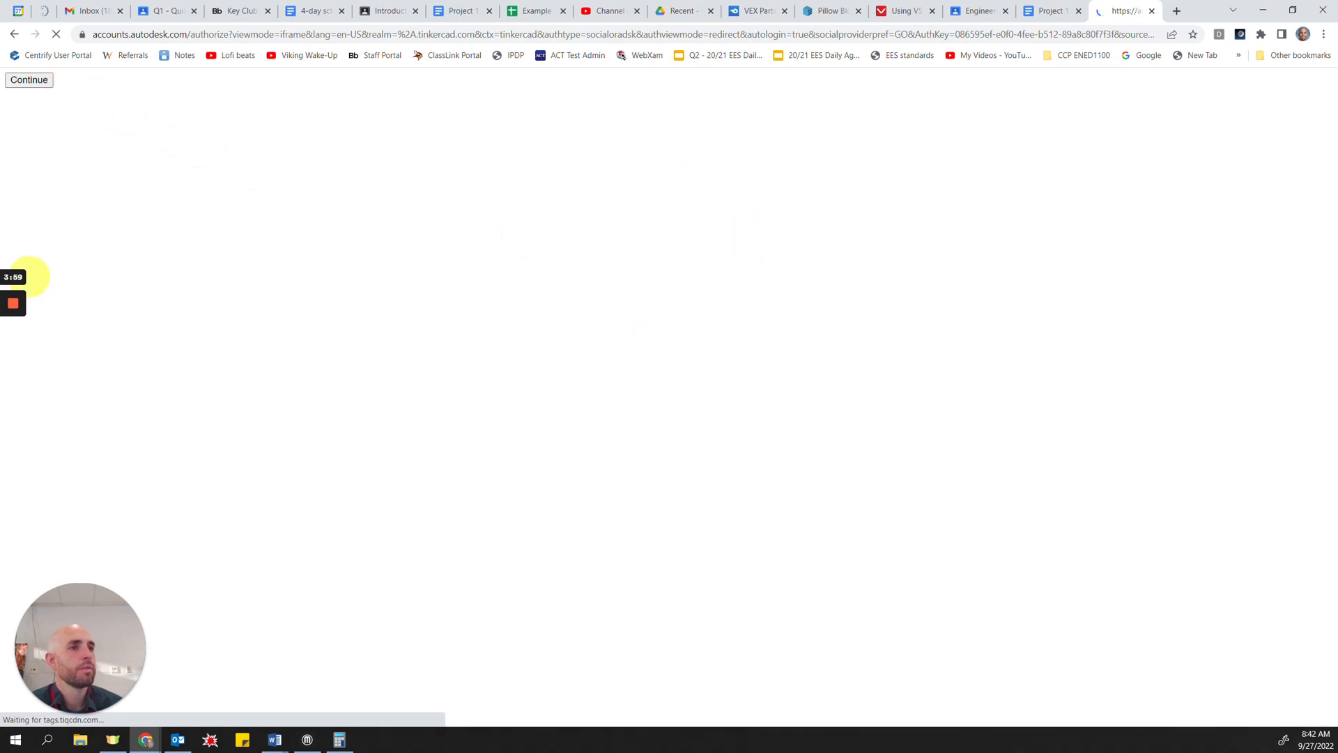
{"action": "mouse_move", "coordinate": [15, 306]}
{"action": "left_click", "coordinate": [11, 356]}
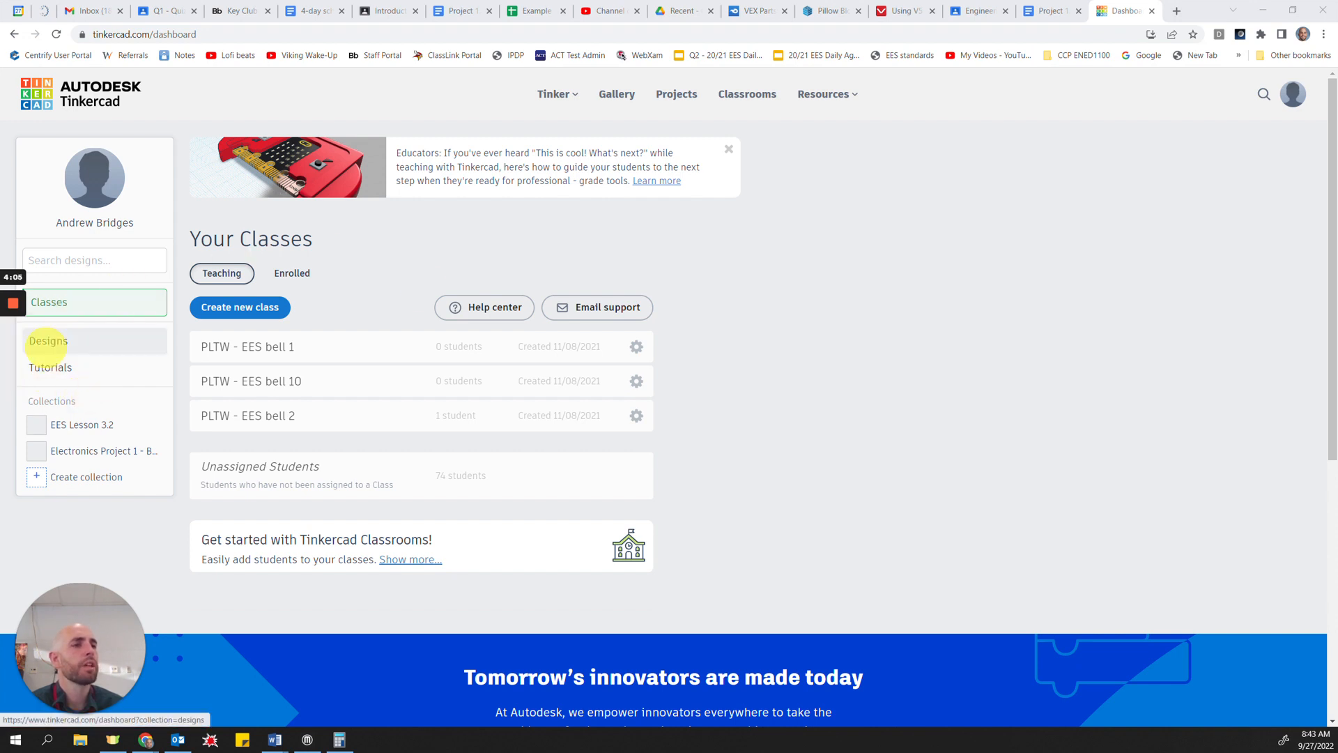
Step: Go to the saved designs collection and create a new 3D design
{"action": "left_click", "coordinate": [46, 341]}
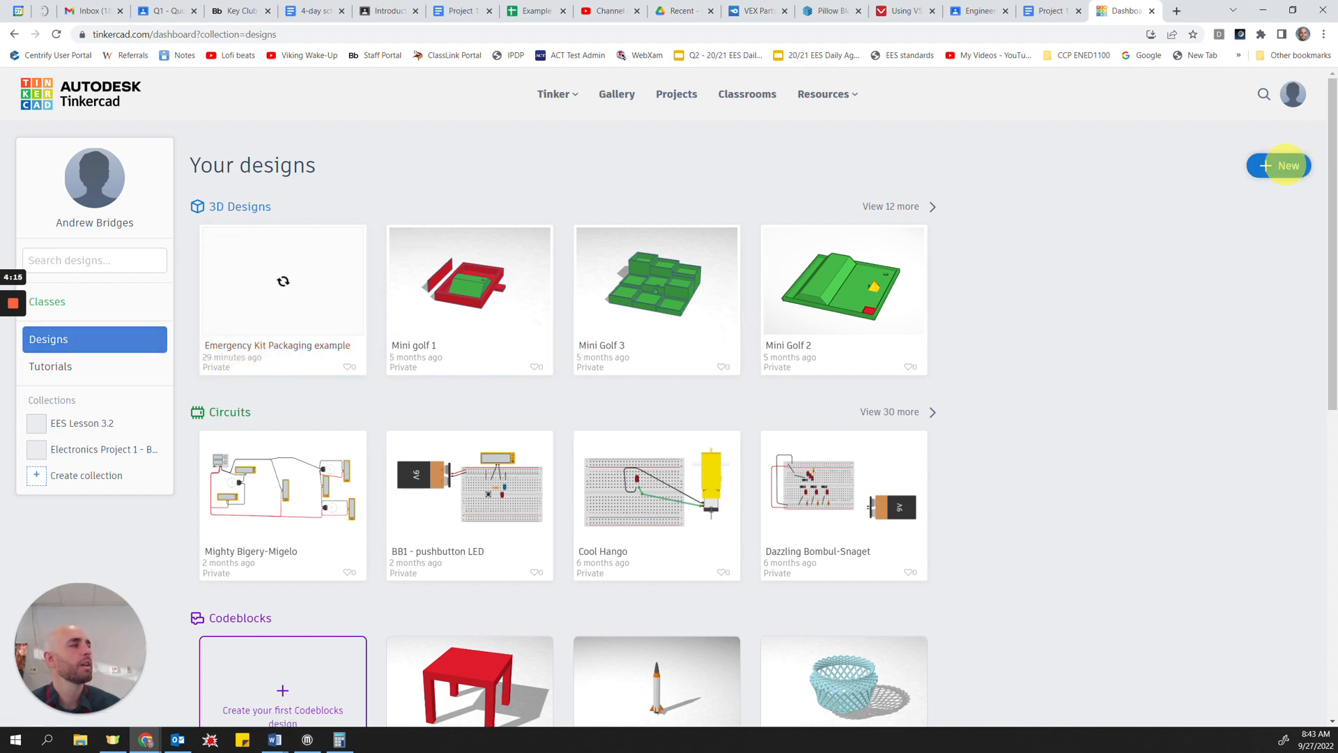
{"action": "left_click", "coordinate": [1285, 166]}
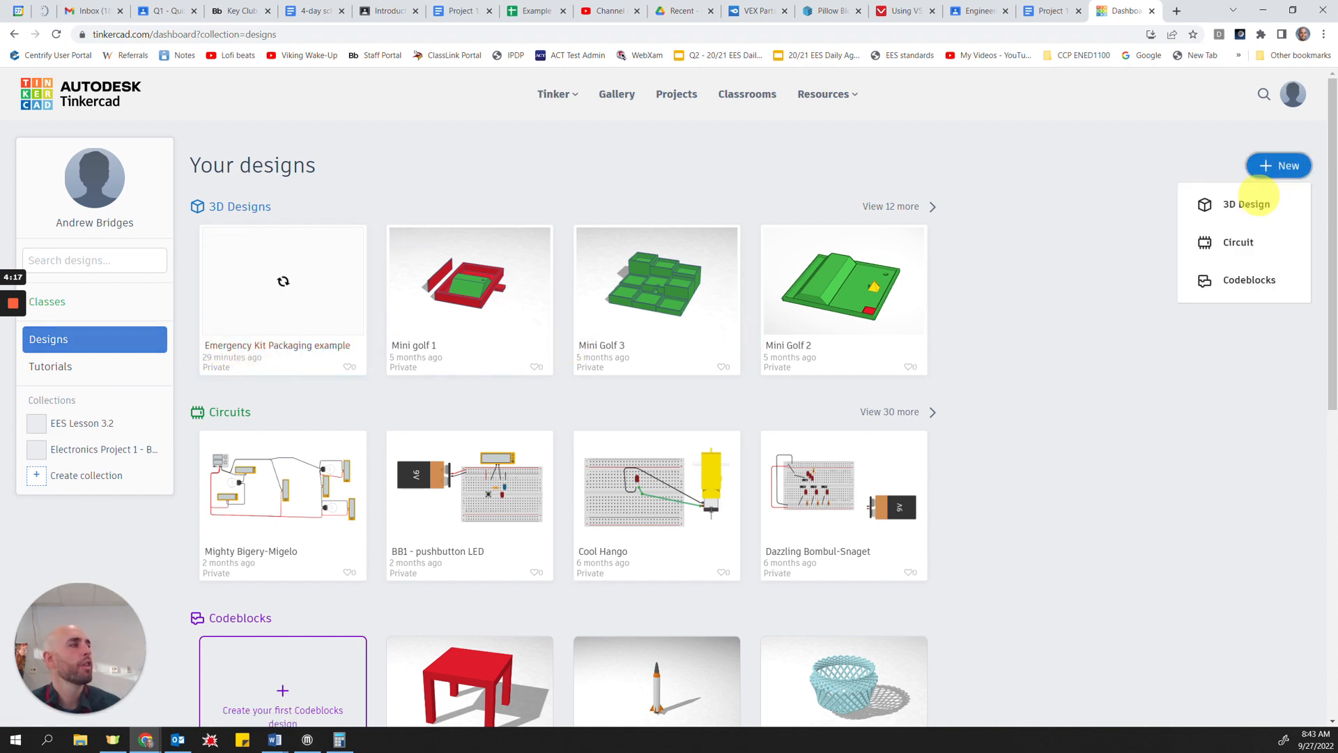
{"action": "left_click", "coordinate": [1254, 205]}
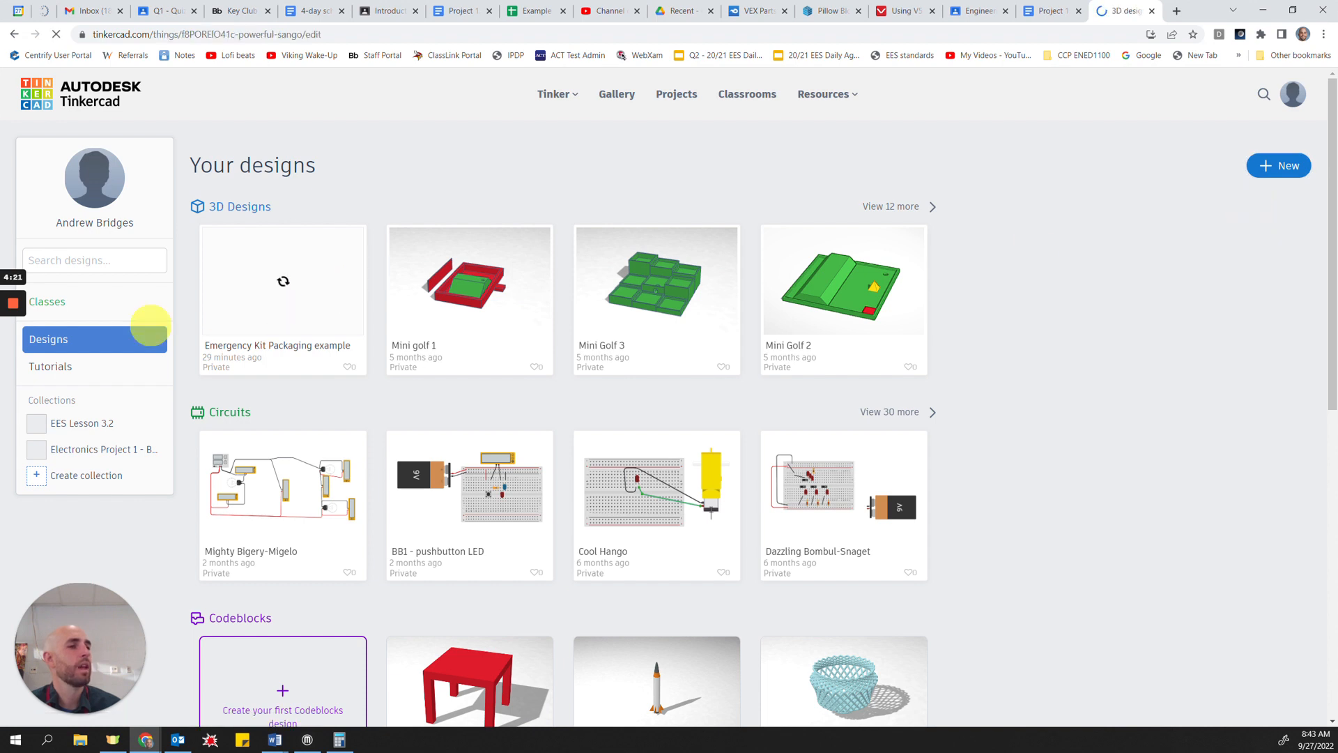
{"action": "mouse_move", "coordinate": [14, 308]}
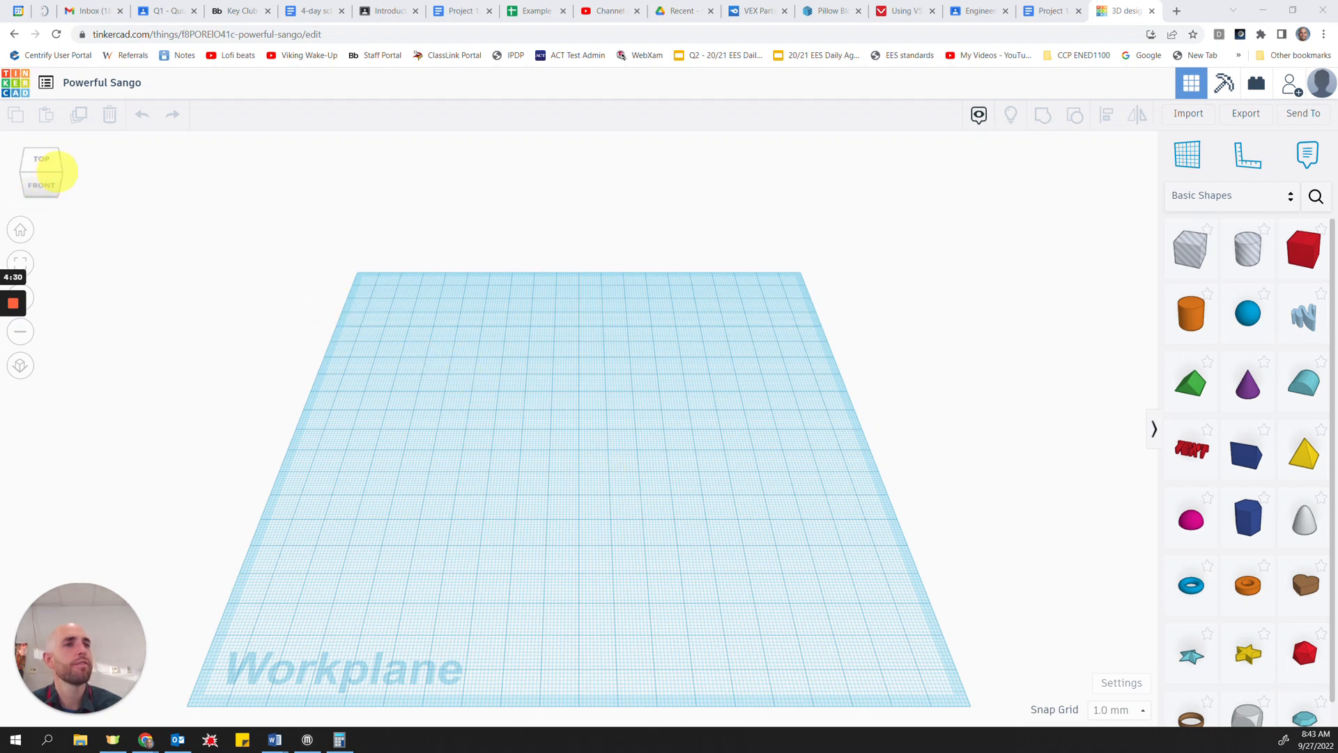
Step: Place a solid red box near the middle of the workplane
{"action": "left_click_drag", "start_coordinate": [59, 171], "coordinate": [58, 171]}
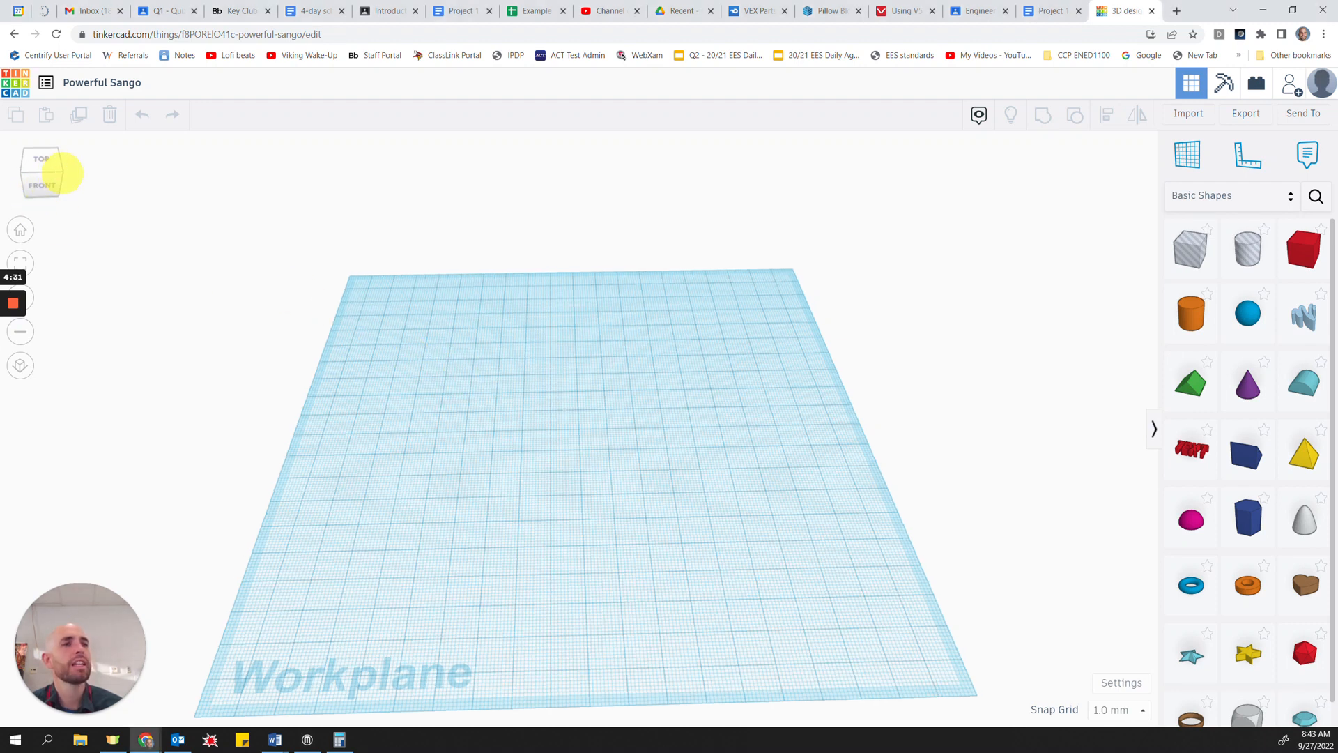
{"action": "left_click", "coordinate": [60, 172]}
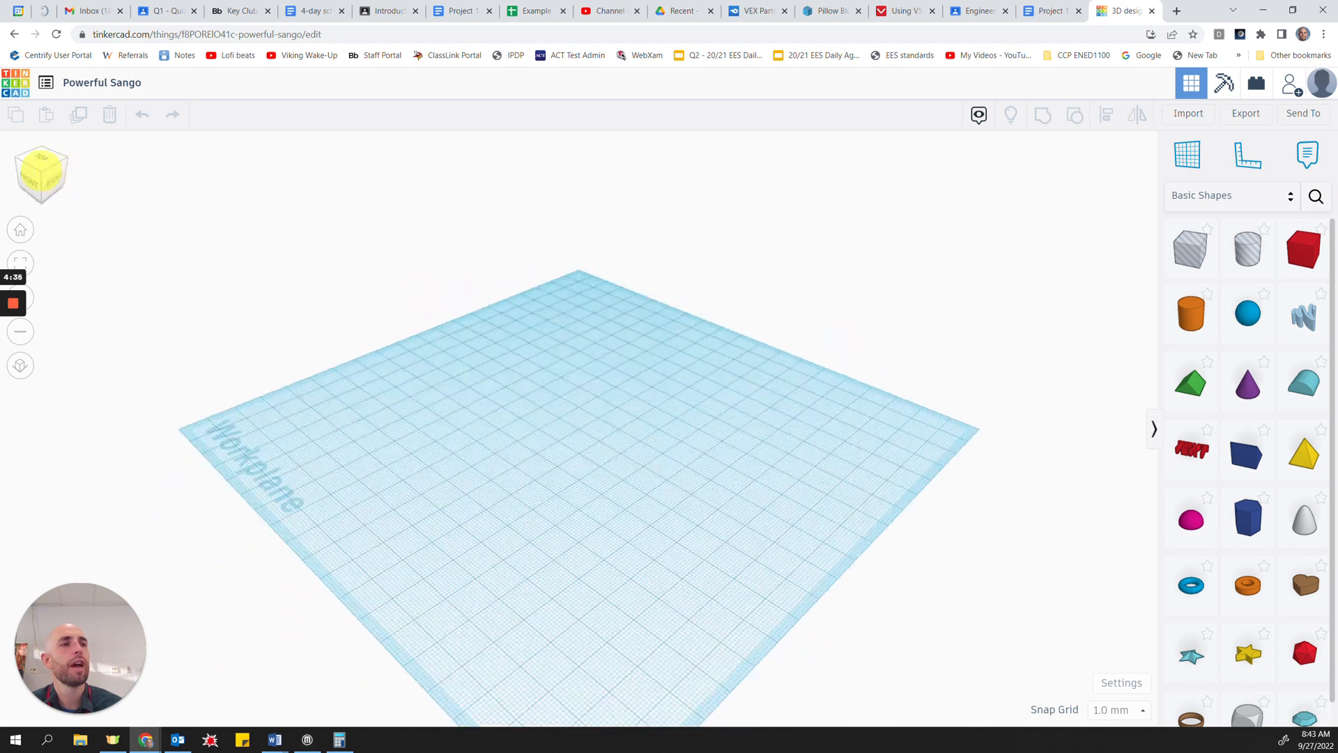
{"action": "left_click", "coordinate": [35, 186]}
{"action": "left_click_drag", "start_coordinate": [35, 186], "coordinate": [16, 145]}
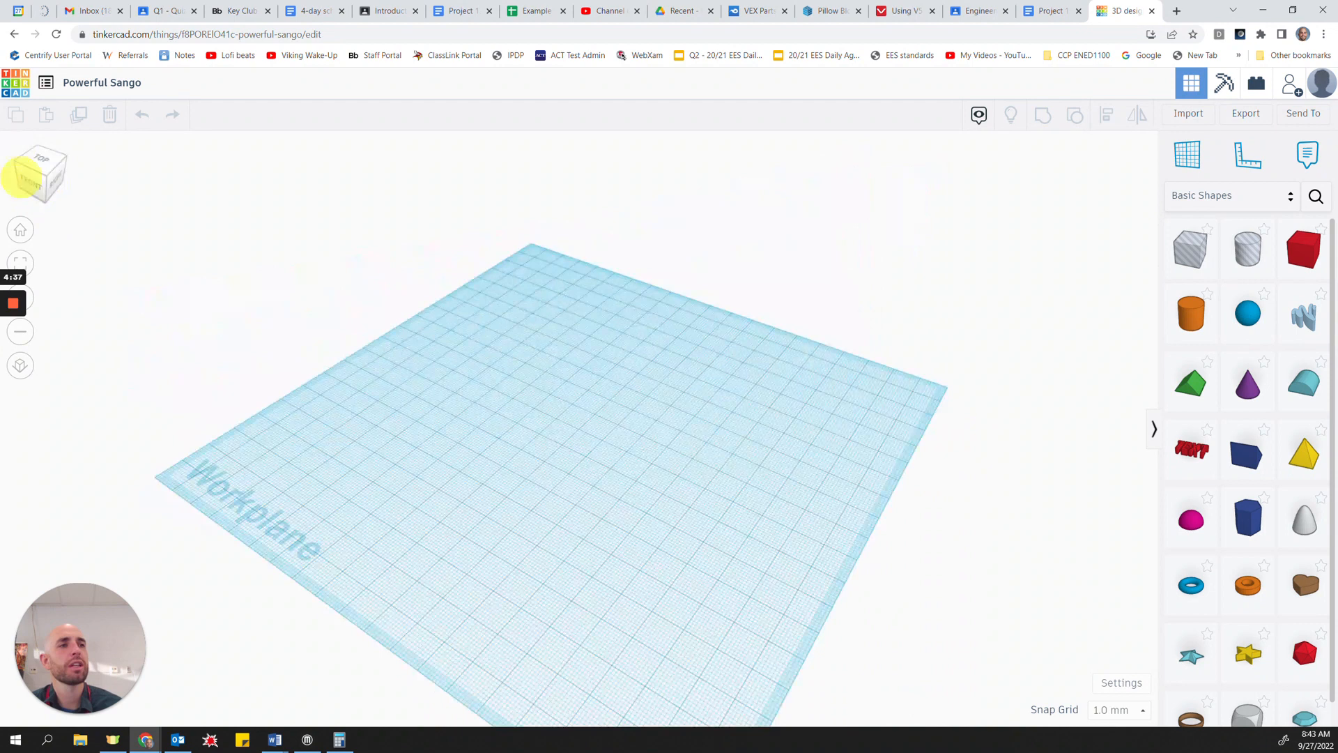
{"action": "left_click", "coordinate": [23, 231]}
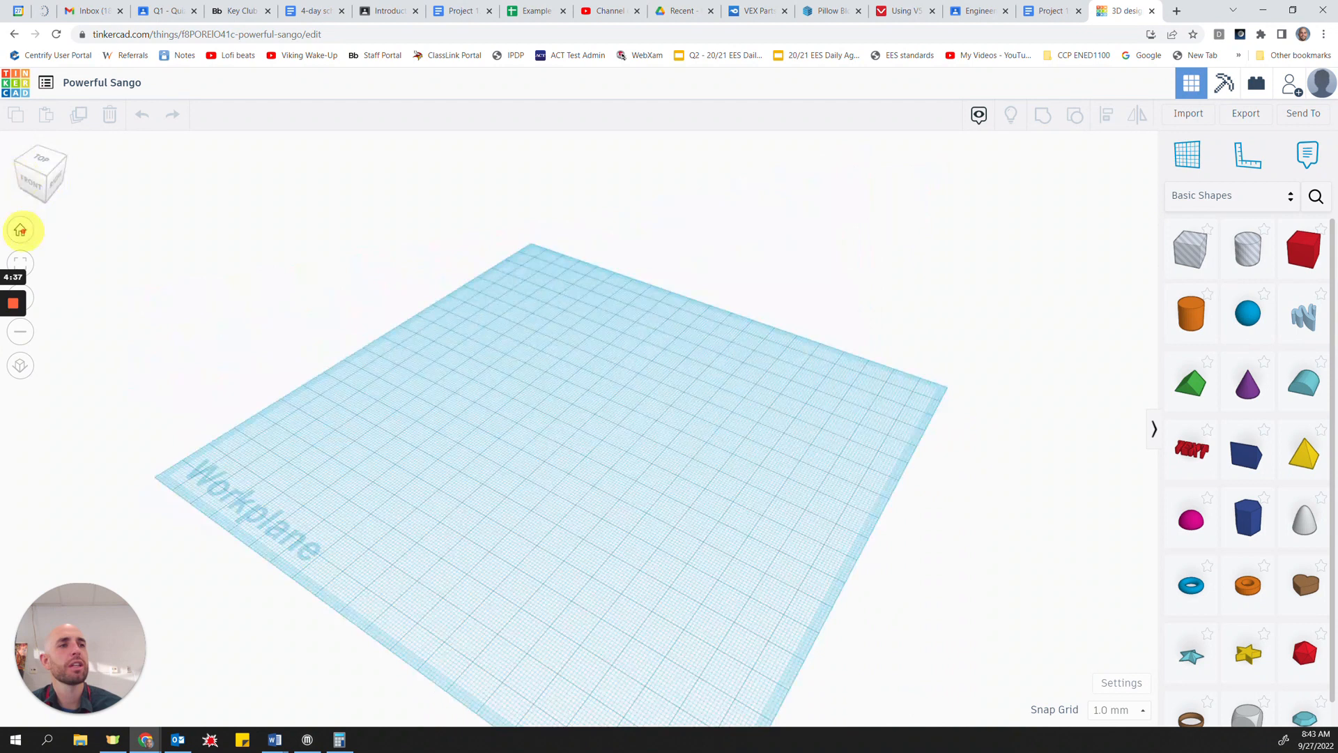
{"action": "left_click", "coordinate": [62, 172]}
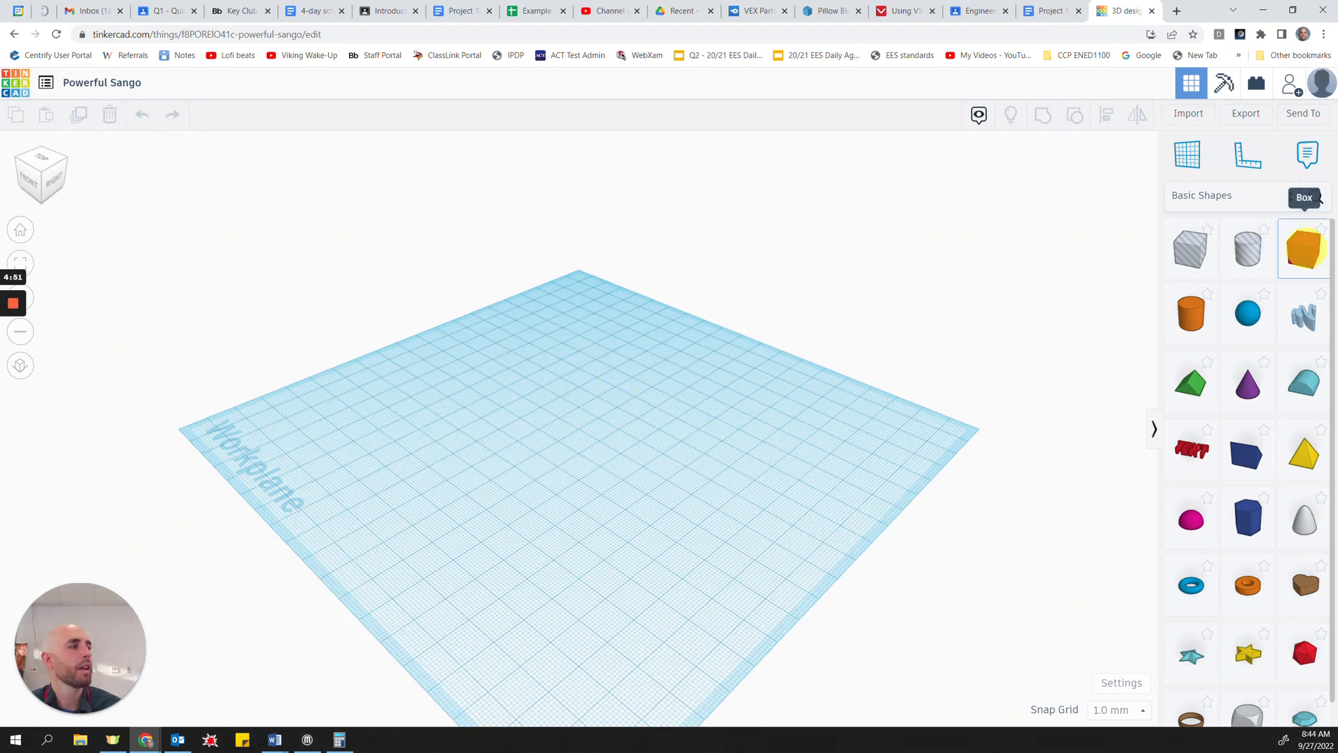
{"action": "left_click_drag", "start_coordinate": [1304, 247], "coordinate": [559, 433]}
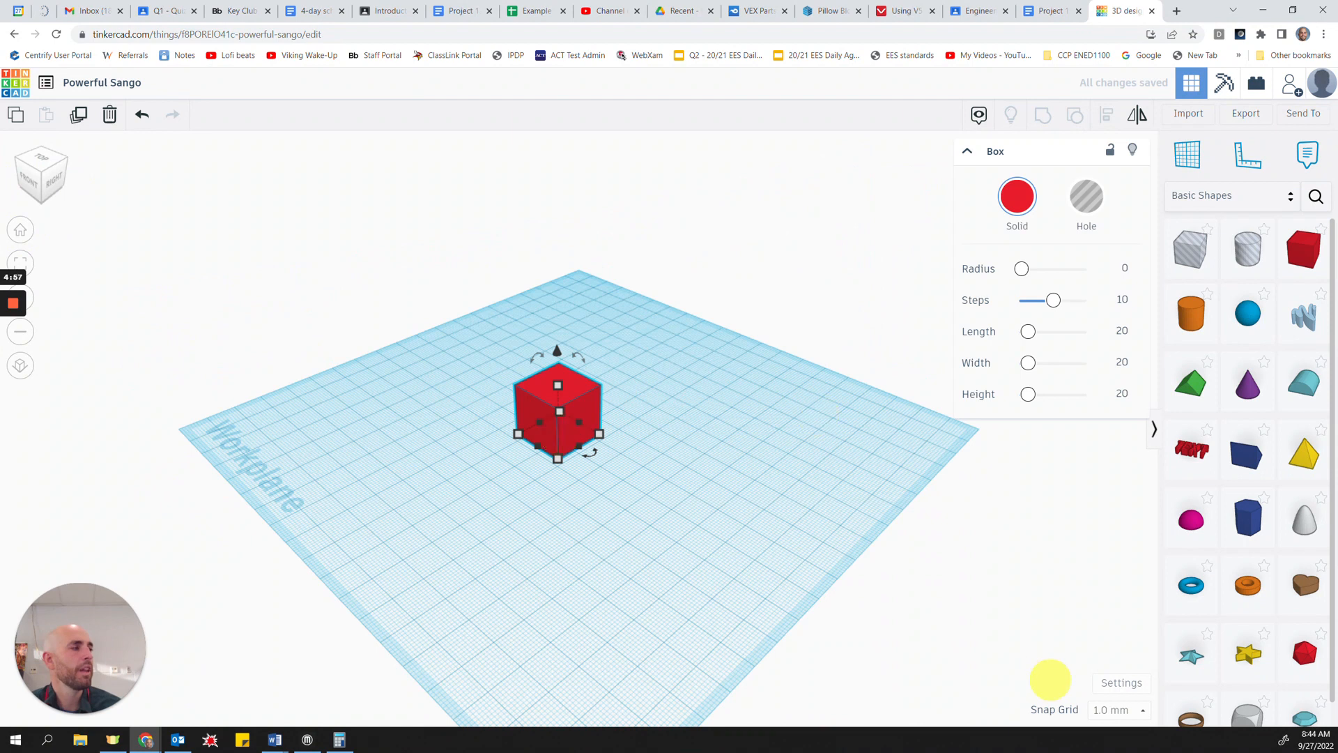
Step: Change the workspace units to inches
{"action": "left_click", "coordinate": [1122, 686]}
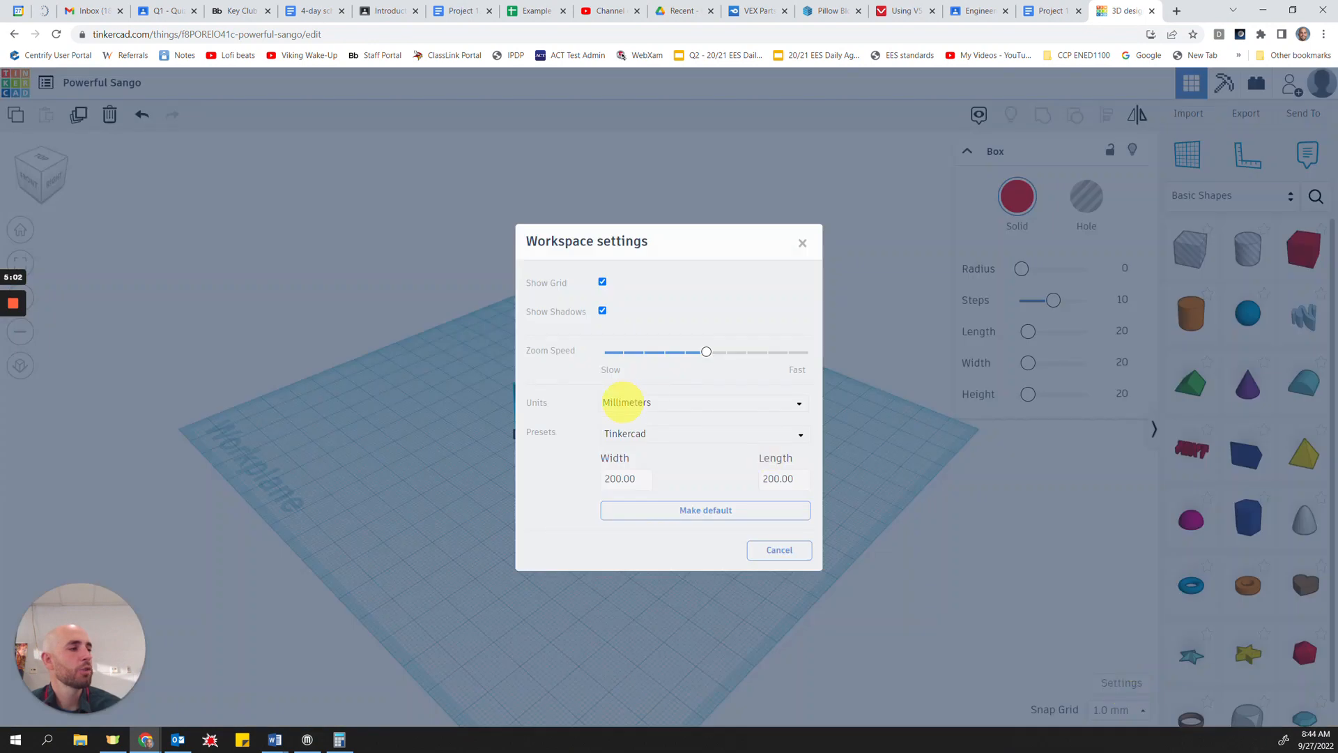
{"action": "left_click", "coordinate": [622, 402]}
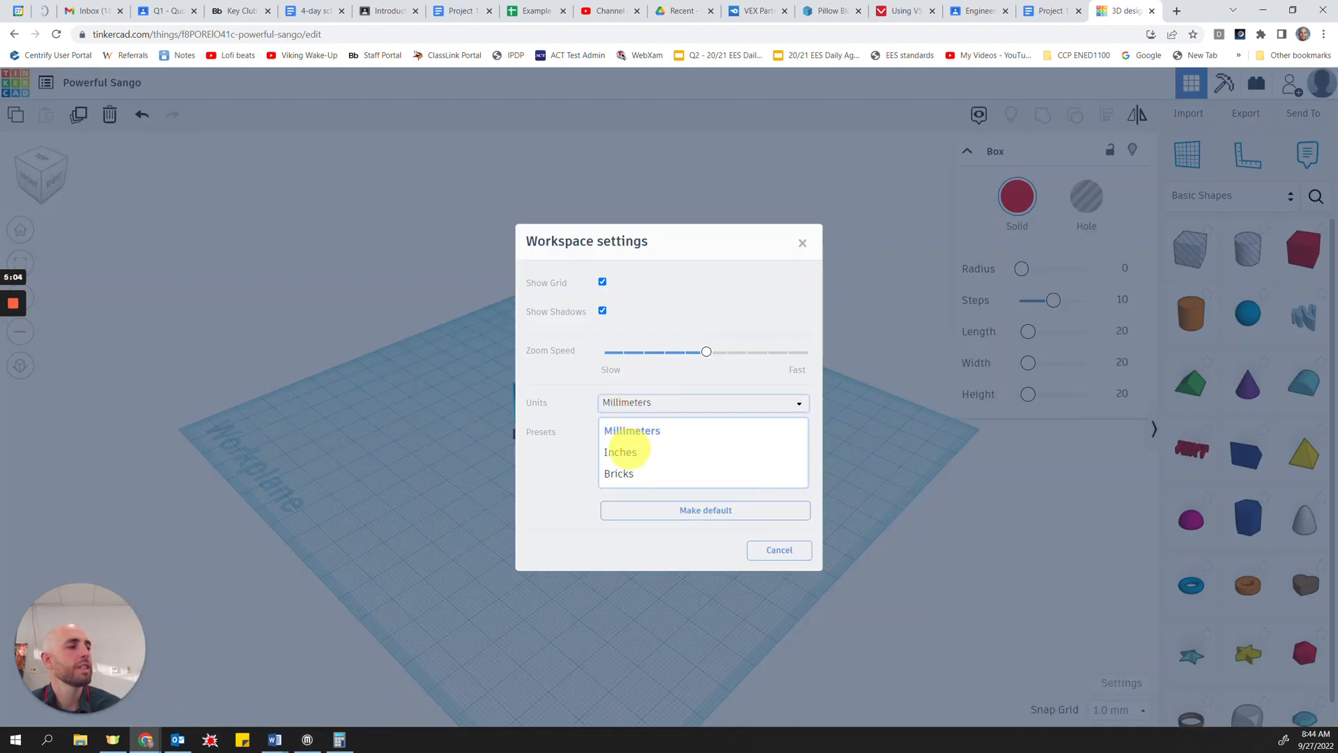
{"action": "left_click", "coordinate": [622, 452]}
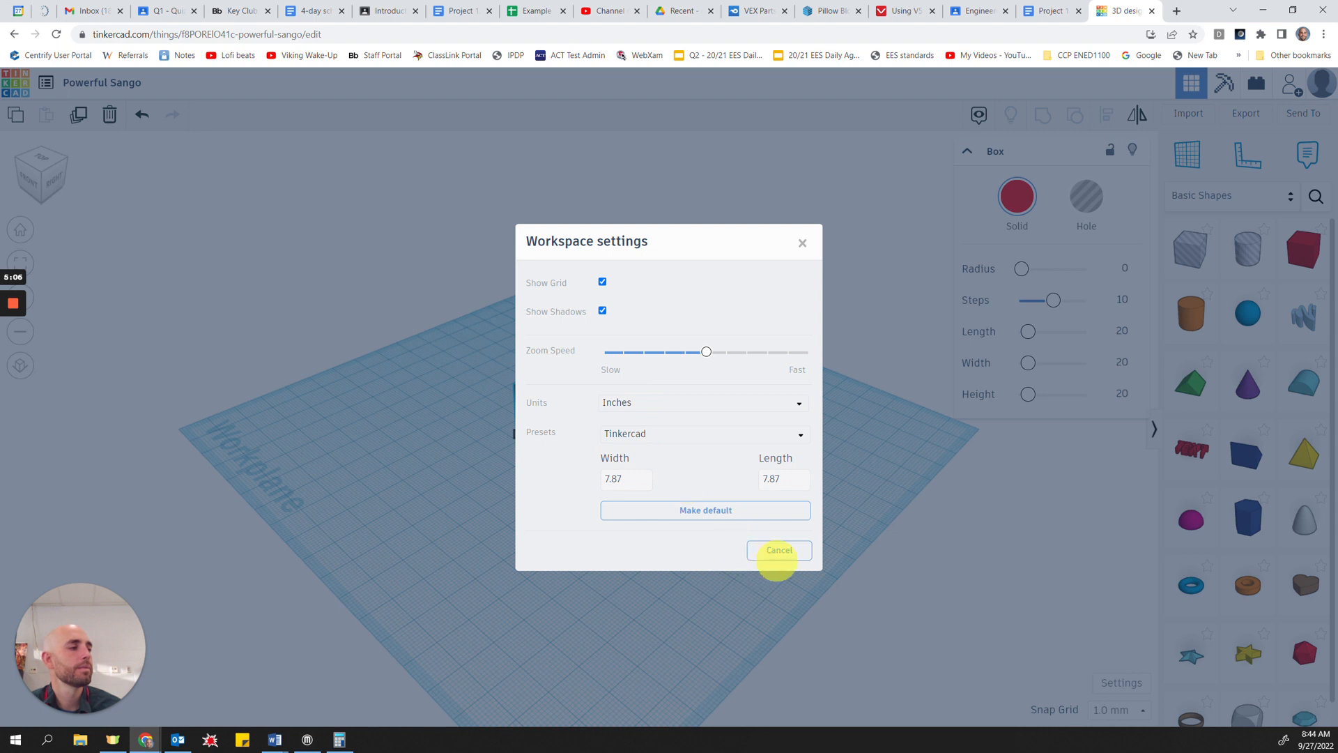
{"action": "left_click", "coordinate": [763, 575]}
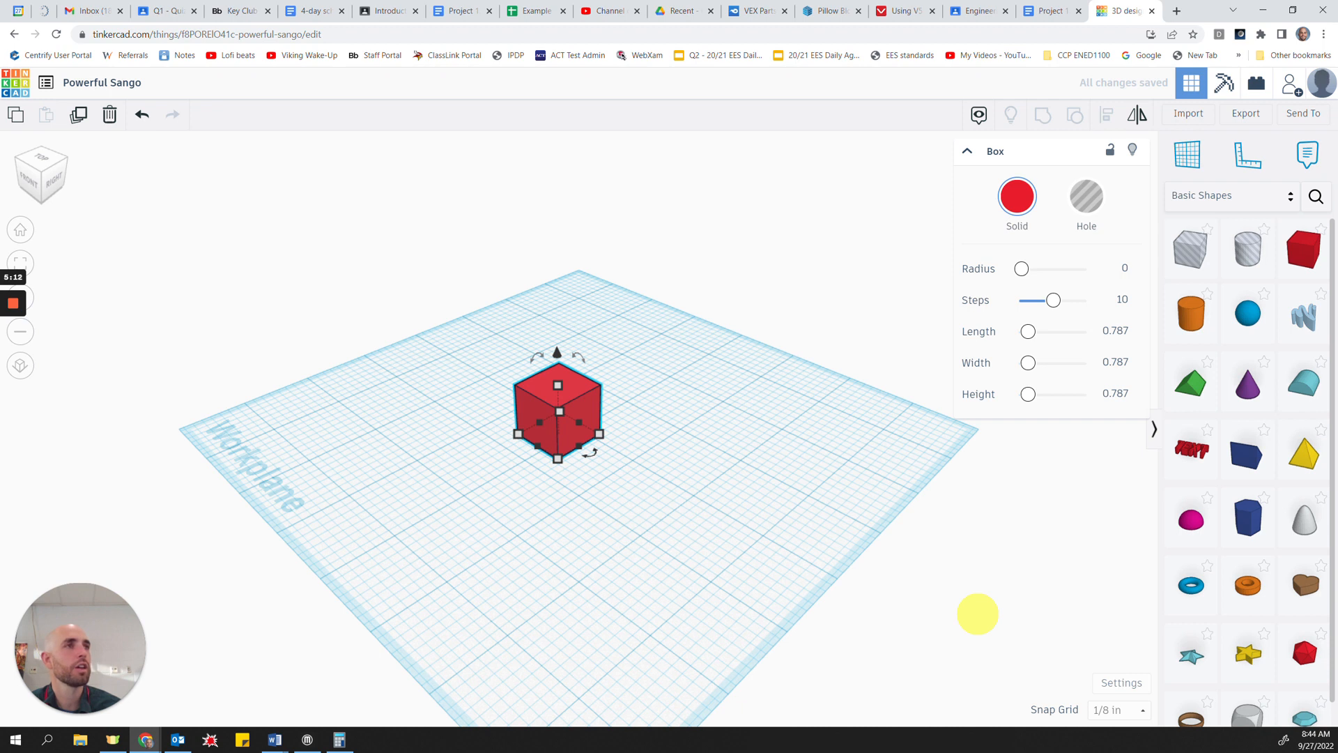
Step: Stretch the red box's base to about 2.26 by 2.04 inches by its corner and deselect it
{"action": "mouse_move", "coordinate": [592, 433]}
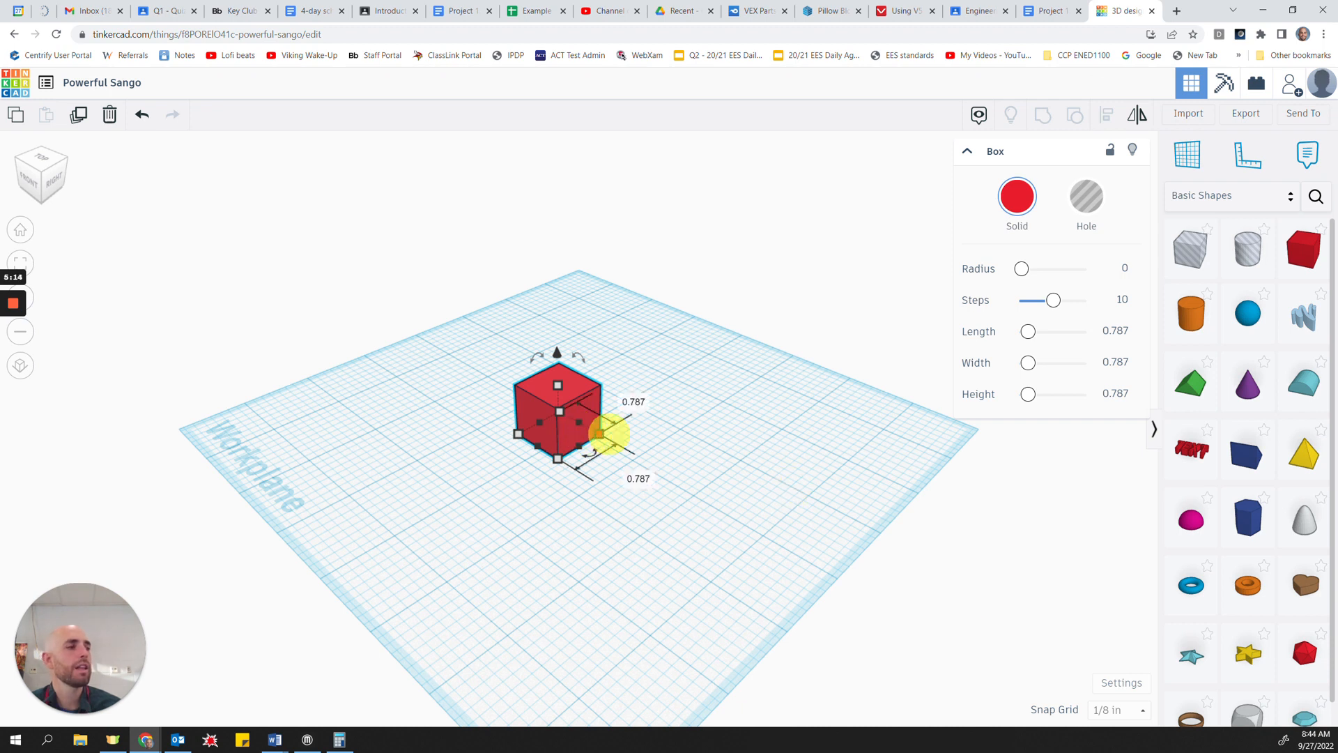
{"action": "left_click_drag", "start_coordinate": [601, 433], "coordinate": [740, 439]}
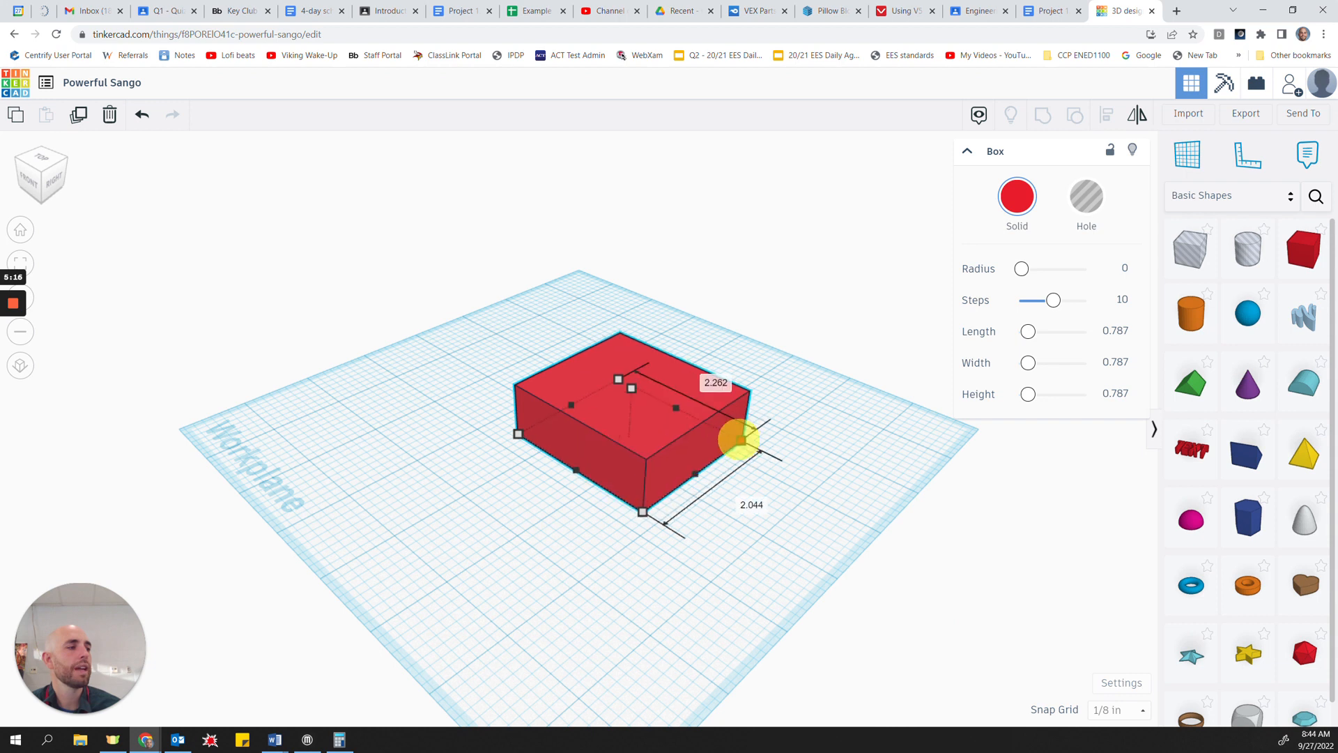
{"action": "left_click", "coordinate": [911, 499]}
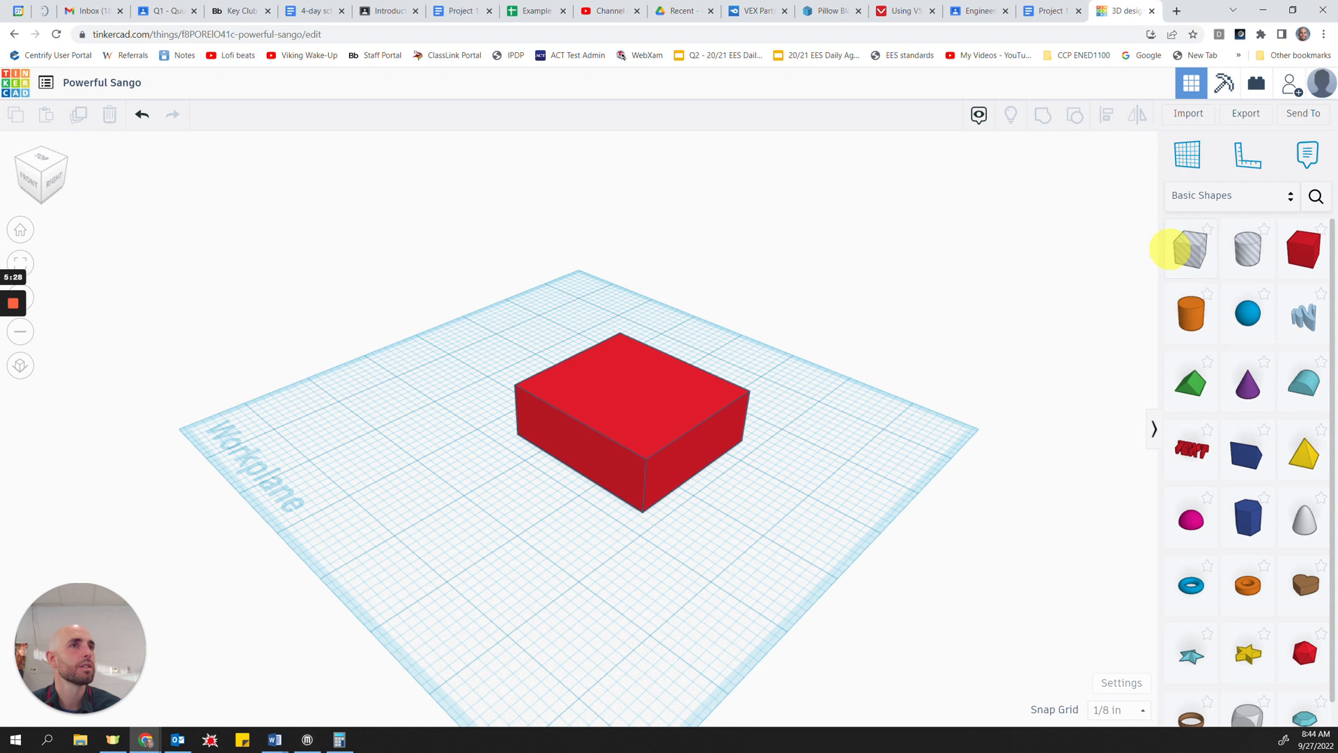
Step: Place a hole box inside one corner of the red box and stretch it to about 1.06 by 1 inch with a 1/16 in snap grid
{"action": "left_click_drag", "start_coordinate": [1170, 248], "coordinate": [615, 441]}
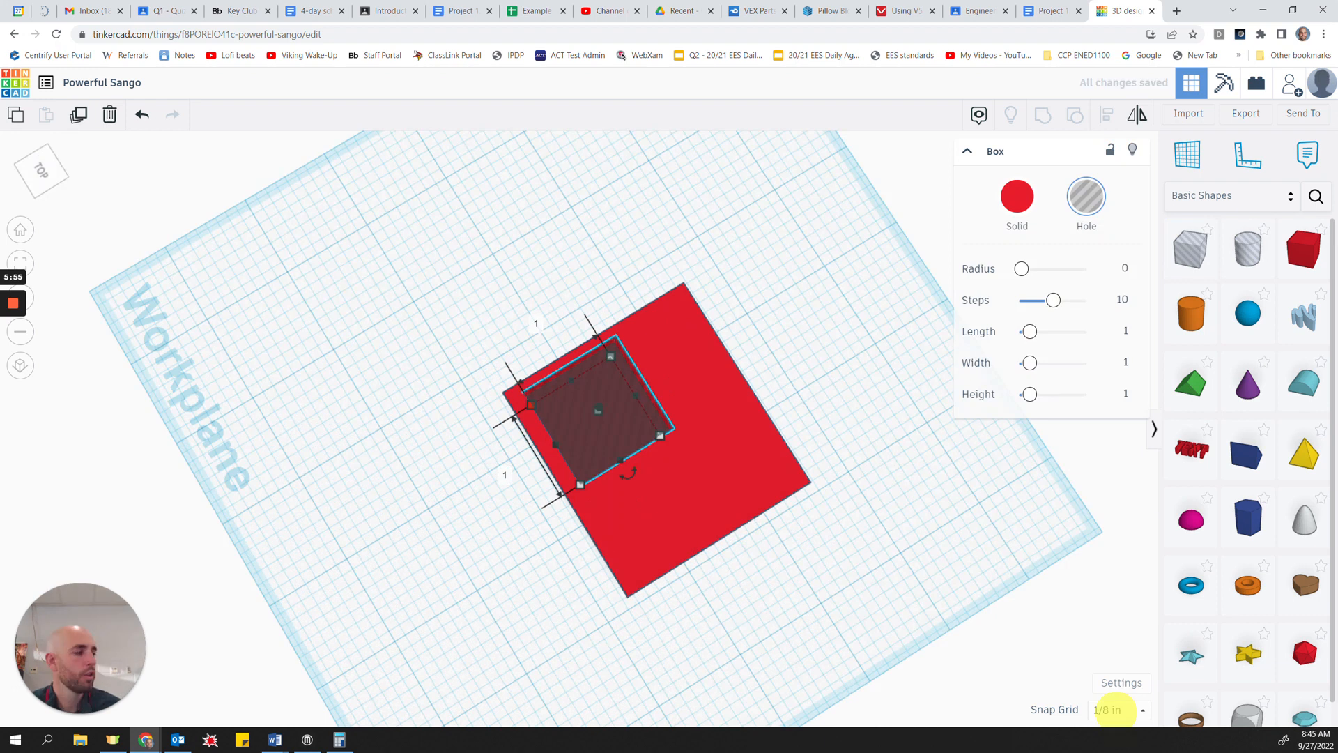
{"action": "left_click", "coordinate": [1114, 710]}
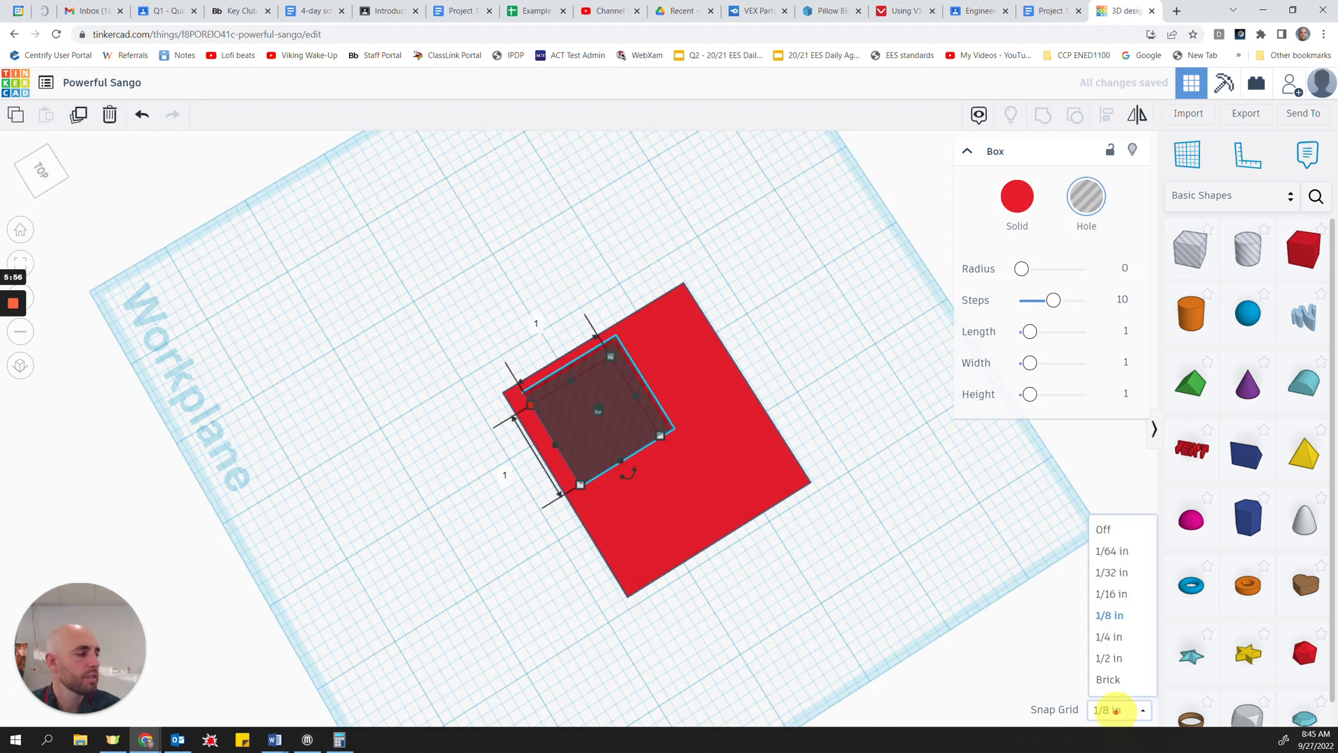
{"action": "left_click", "coordinate": [1122, 594]}
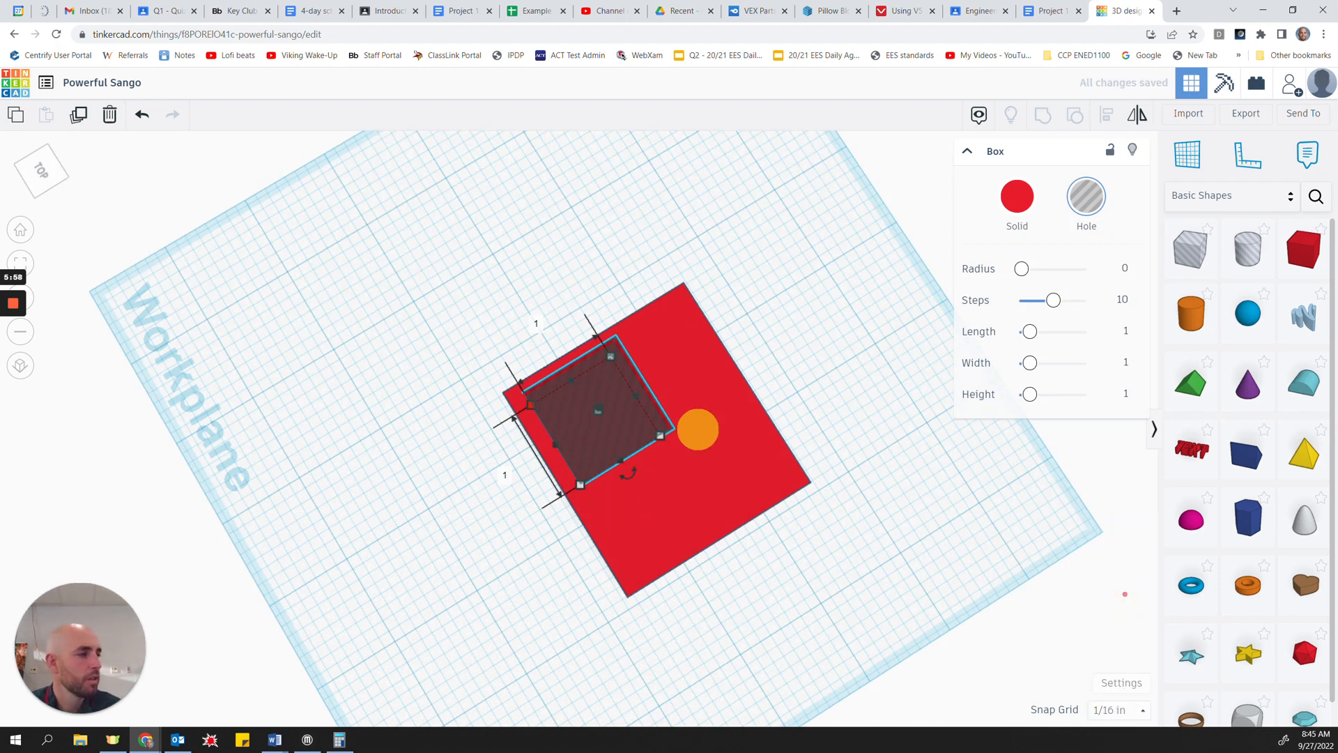
{"action": "left_click_drag", "start_coordinate": [531, 406], "coordinate": [523, 409]}
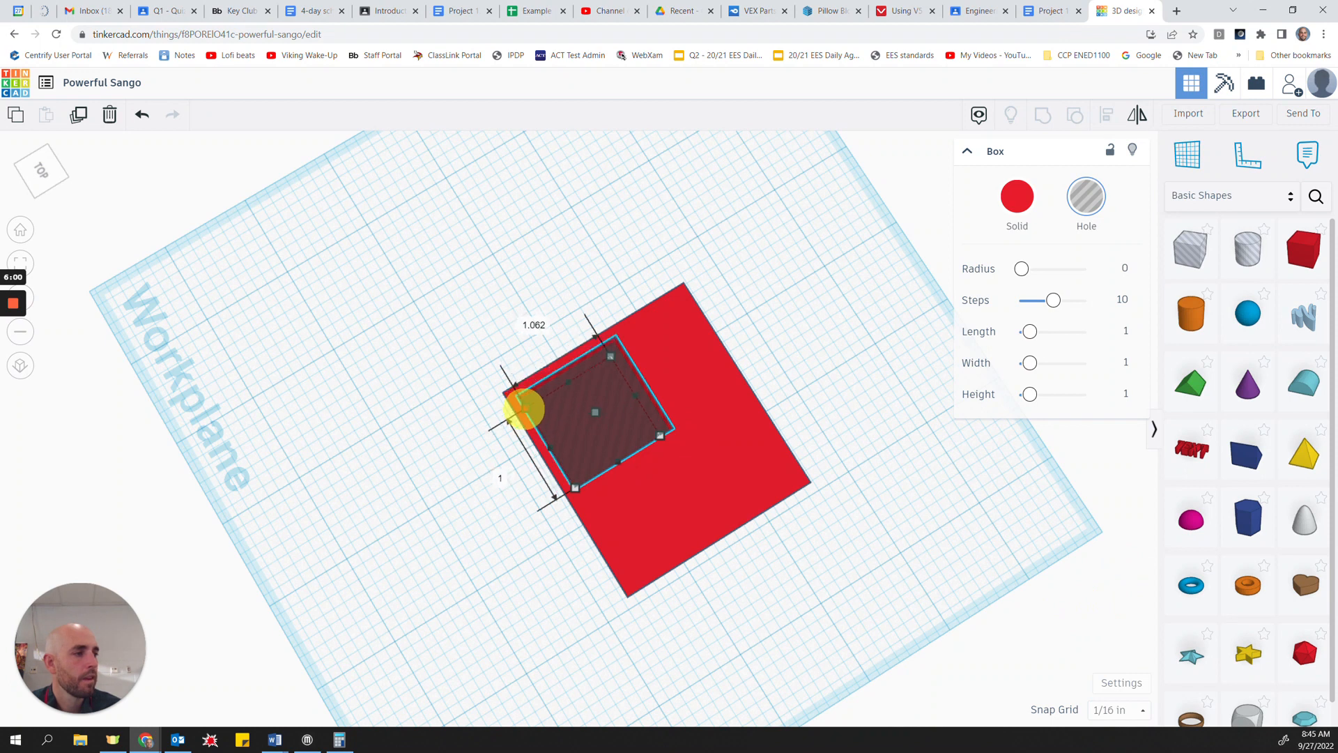
{"action": "right_click_drag", "start_coordinate": [713, 621], "coordinate": [705, 599]}
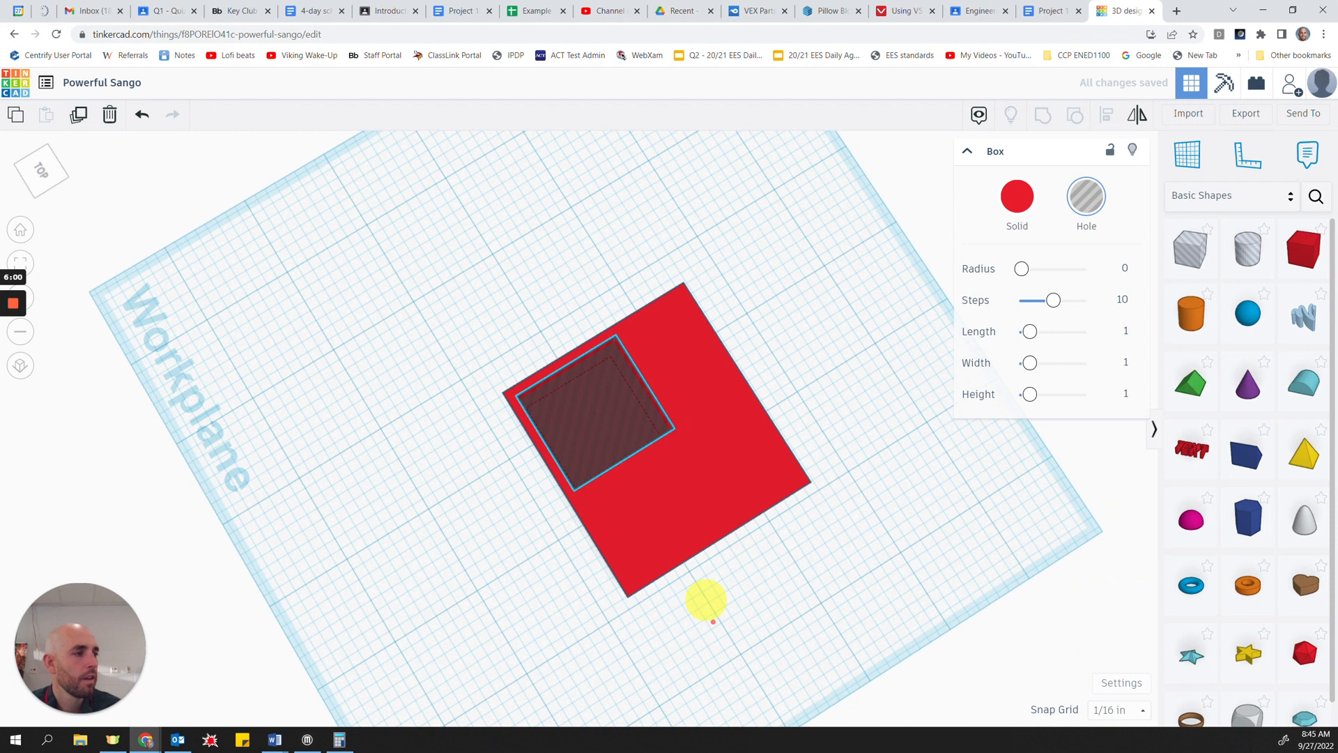
Step: Stretch the hole box to about 2 by 1⅞ inches inside the red box, leaving thin walls on all sides and a floor beneath
{"action": "right_click_drag", "start_coordinate": [706, 599], "coordinate": [778, 462]}
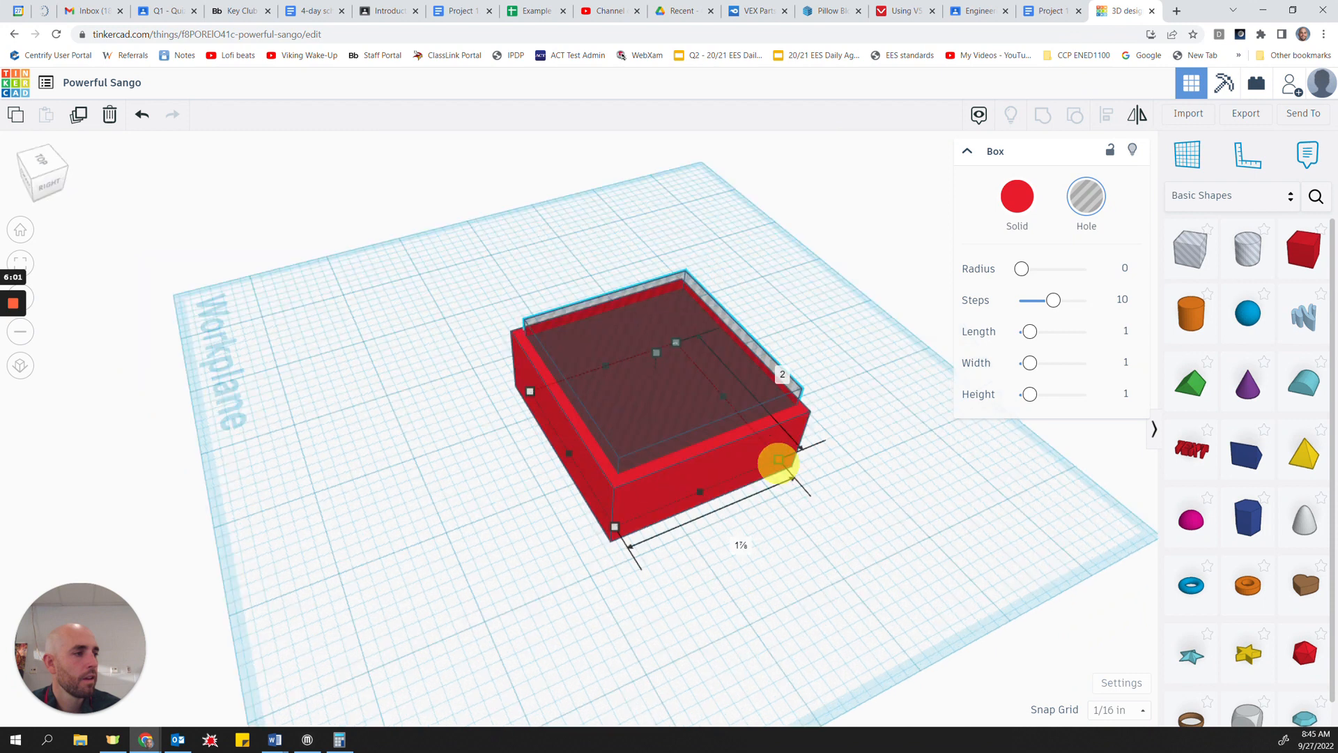
{"action": "left_click_drag", "start_coordinate": [778, 462], "coordinate": [782, 465]}
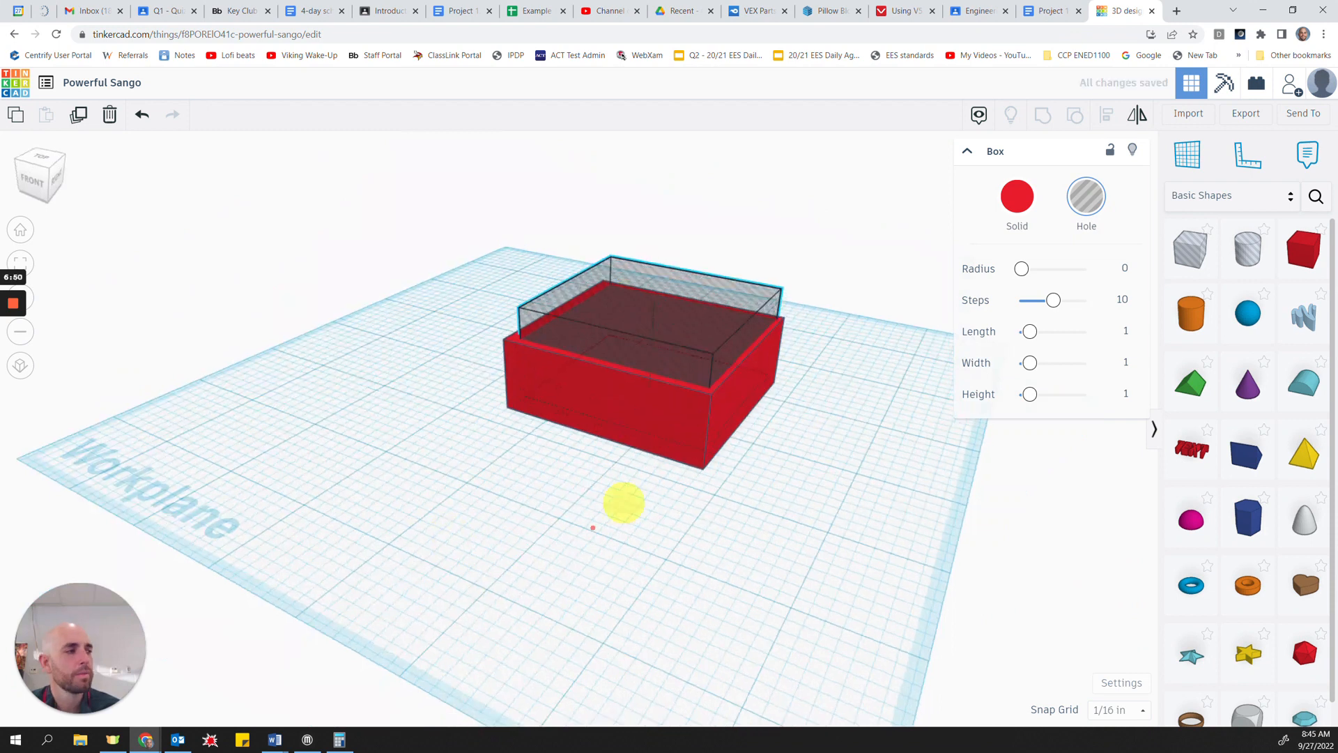
{"action": "right_click_drag", "start_coordinate": [633, 484], "coordinate": [545, 531]}
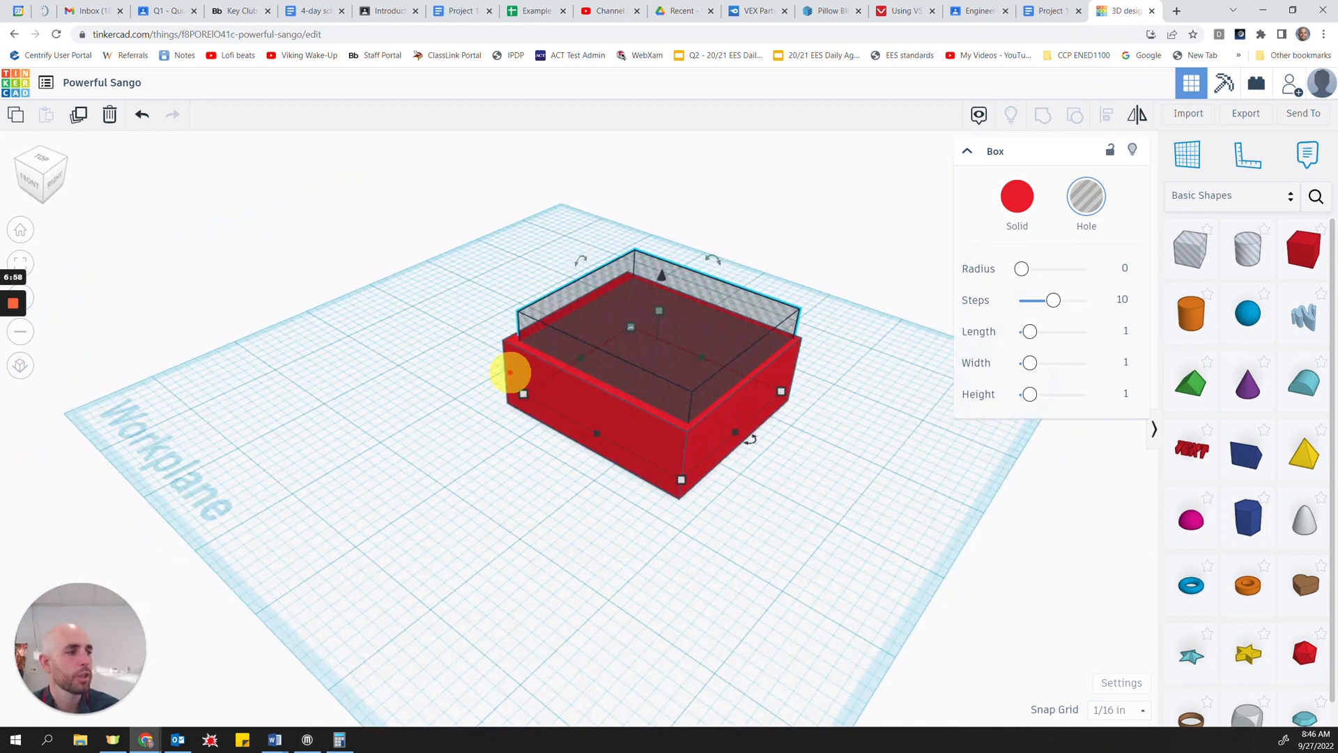
Step: Select the red box and the hole box together, group them to hollow out the red box, and deselect the result
{"action": "left_click", "coordinate": [510, 372]}
{"action": "left_click", "coordinate": [470, 461]}
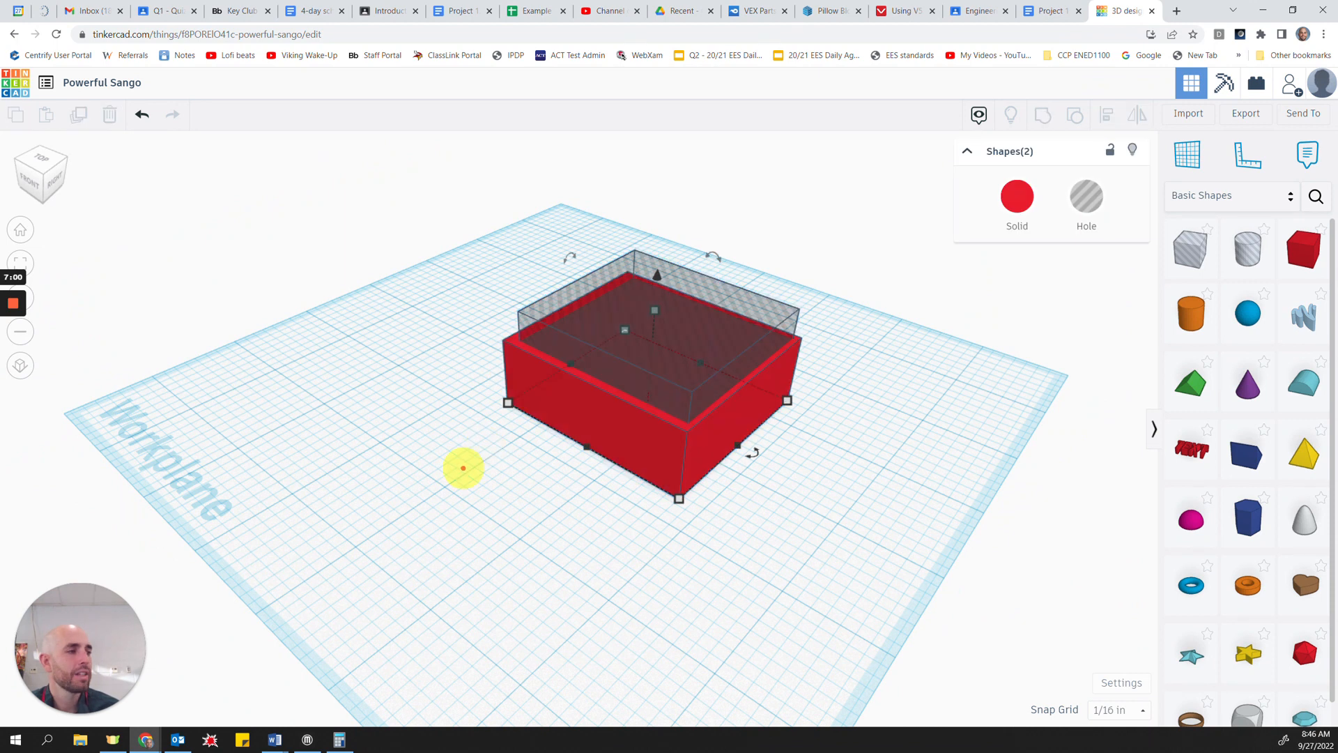
{"action": "left_click_drag", "start_coordinate": [355, 517], "coordinate": [866, 222]}
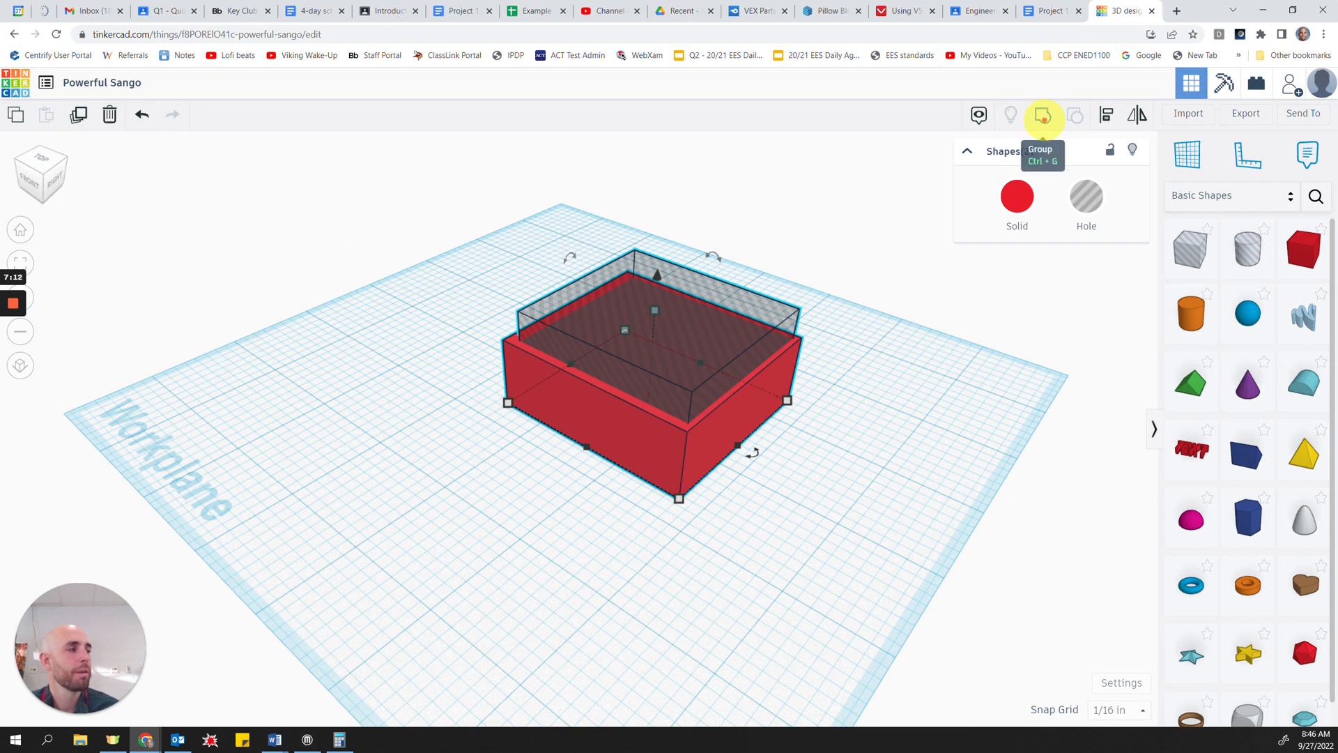
{"action": "left_click", "coordinate": [1042, 115]}
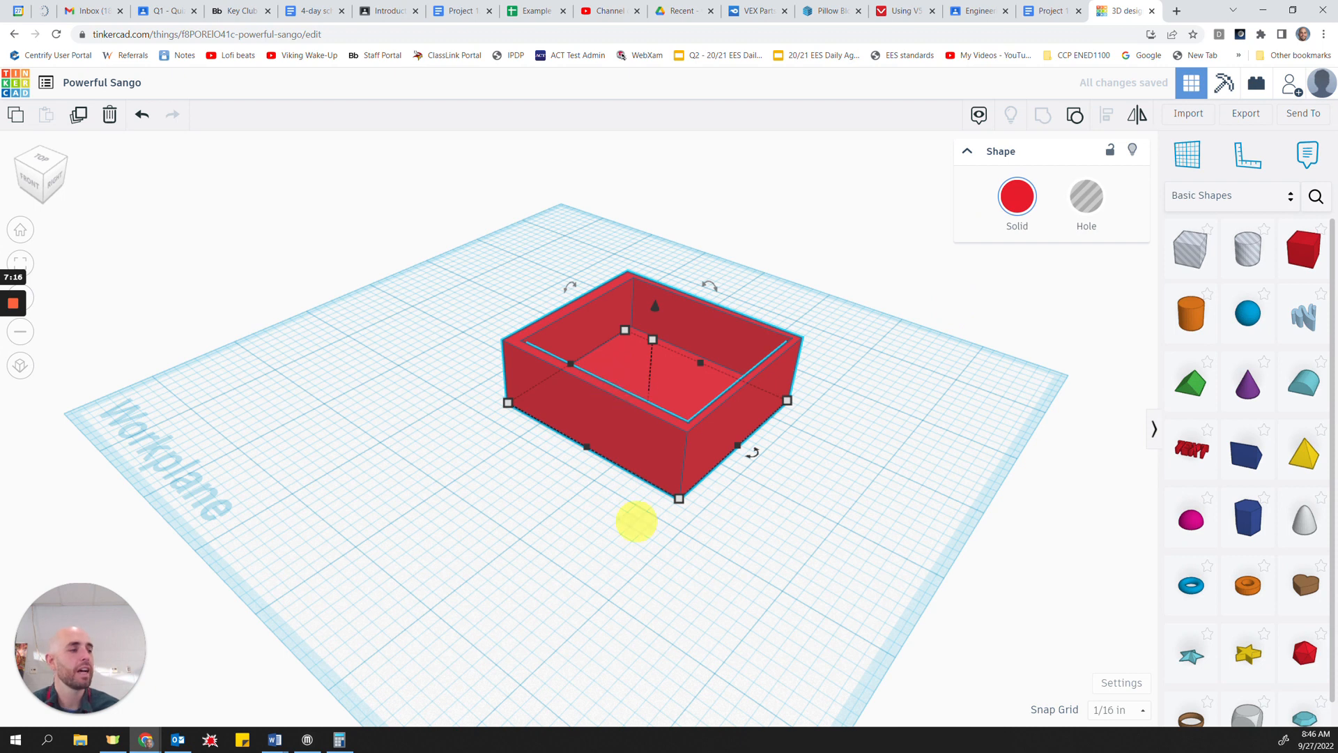
{"action": "left_click", "coordinate": [541, 585]}
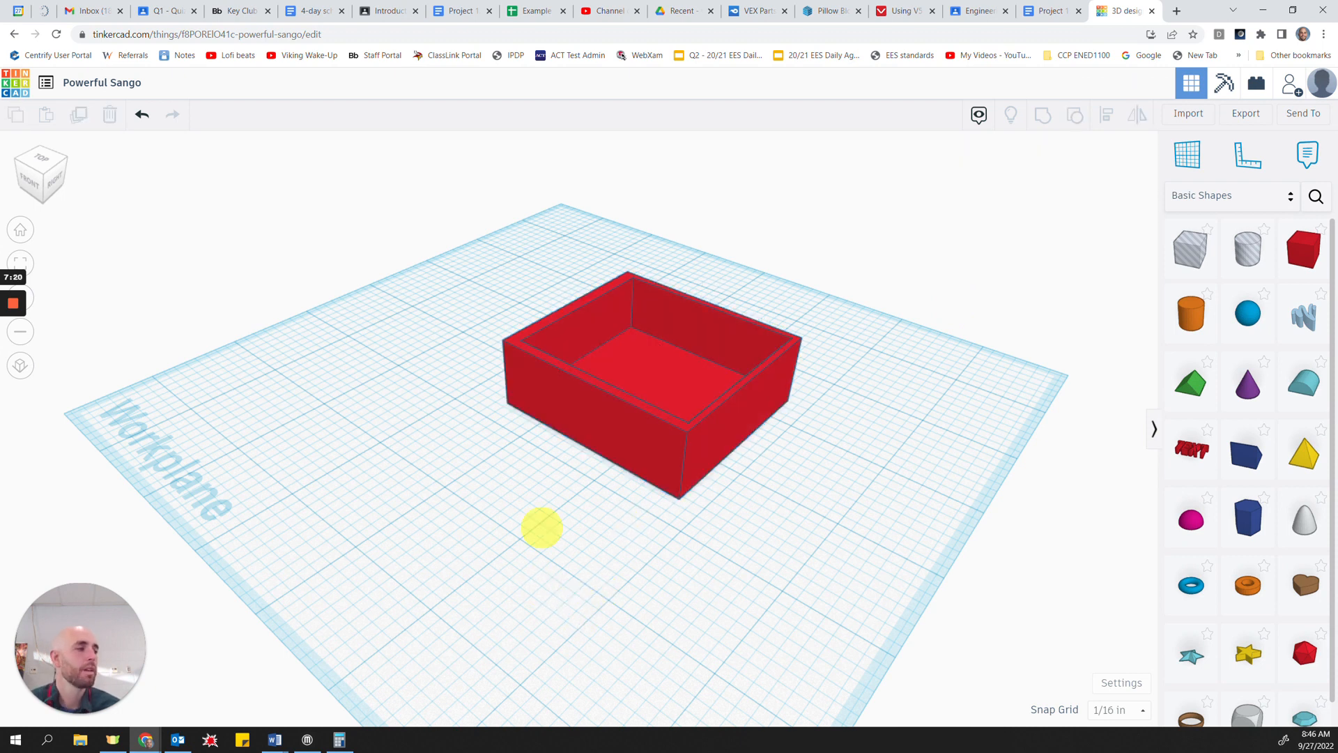
Step: Measure the hollow box's base dimensions and its height
{"action": "middle_click_drag", "start_coordinate": [541, 528], "coordinate": [480, 548]}
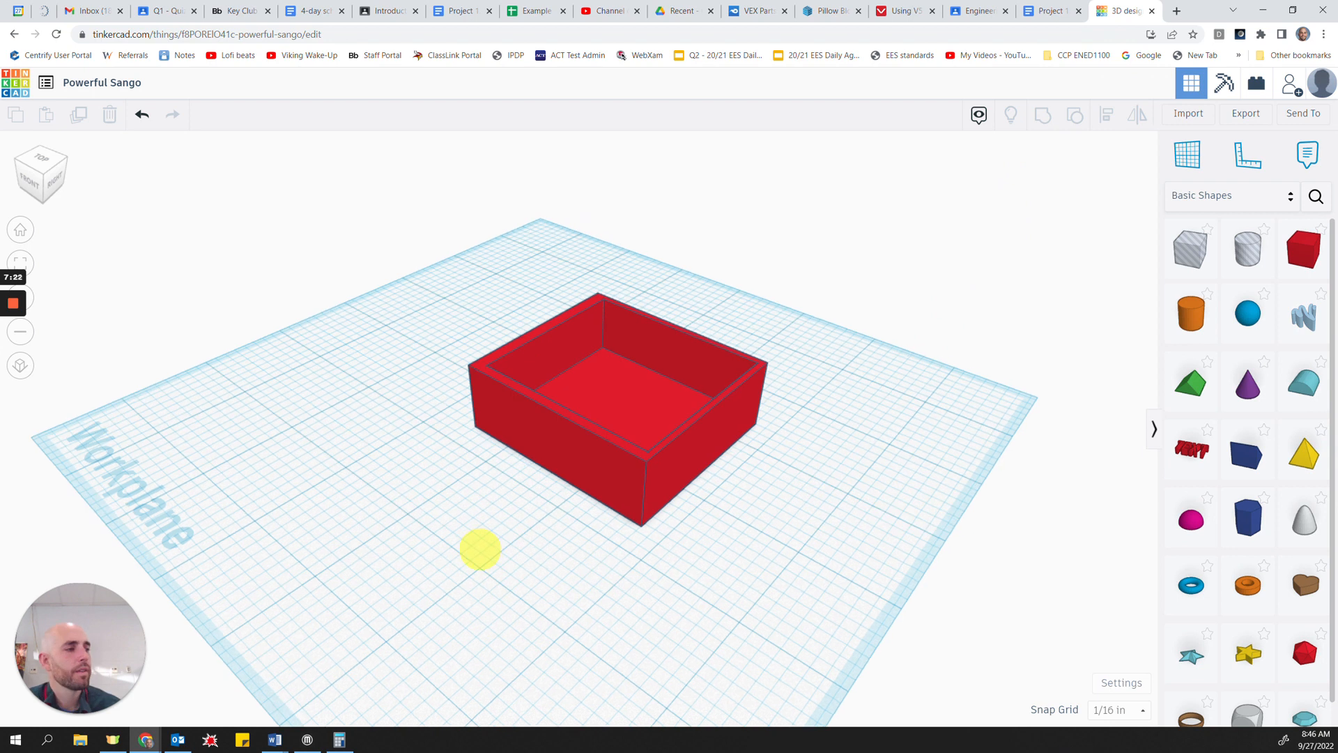
{"action": "mouse_move", "coordinate": [480, 549]}
{"action": "right_mouse_down"}
{"action": "mouse_move", "coordinate": [427, 580]}
{"action": "mouse_move", "coordinate": [489, 573]}
{"action": "right_mouse_up"}
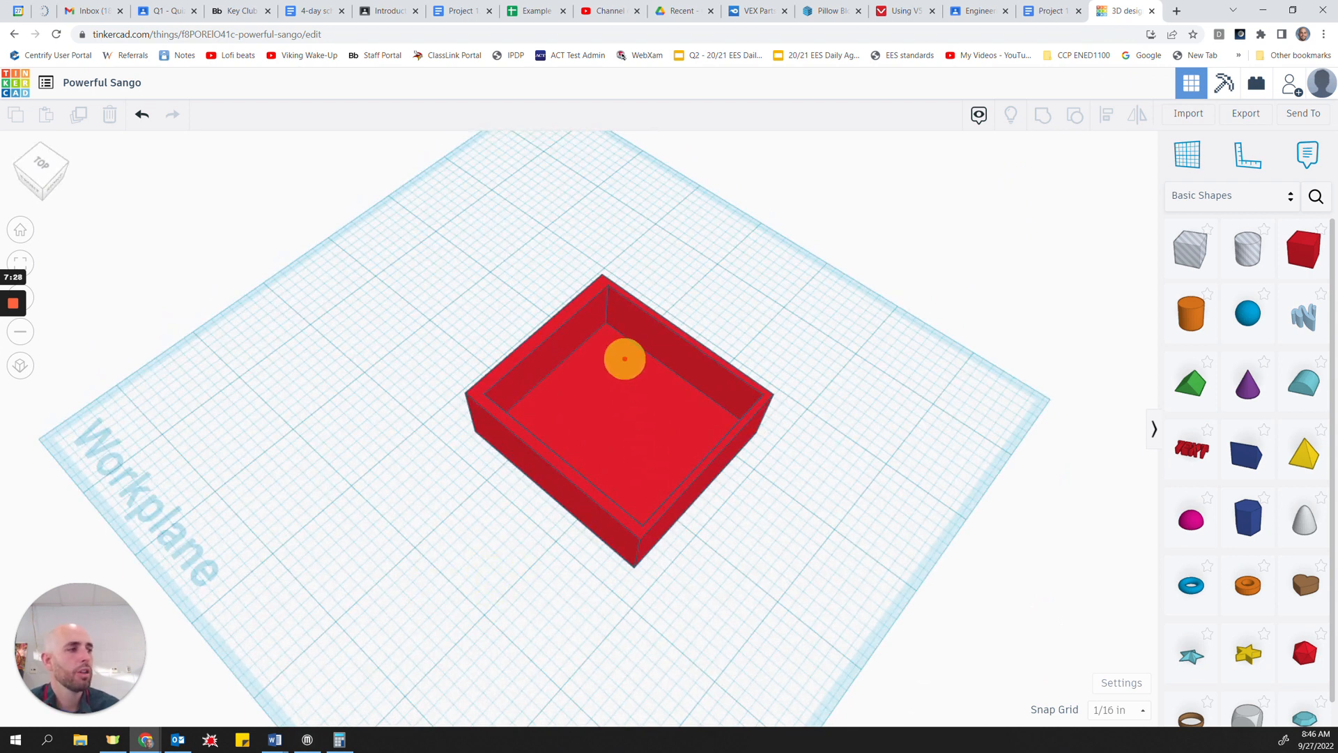
{"action": "left_click", "coordinate": [619, 363]}
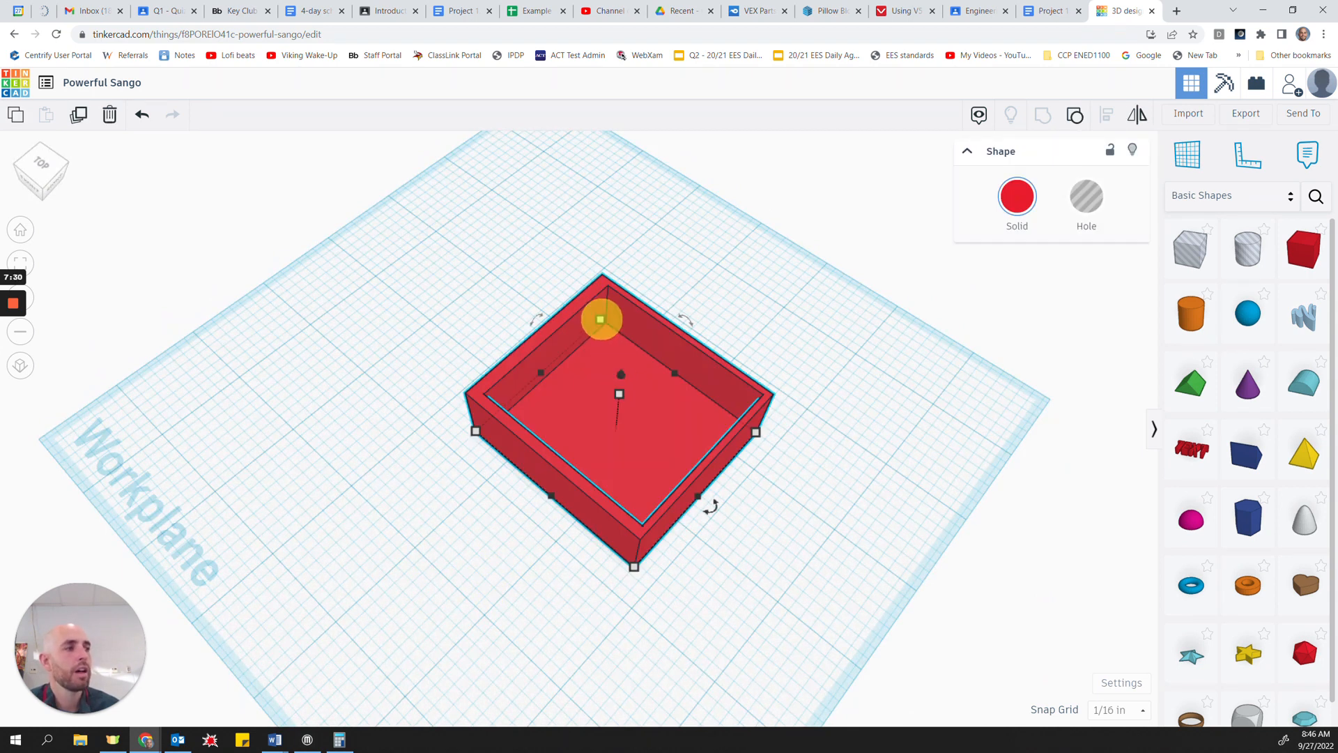
{"action": "mouse_move", "coordinate": [600, 319]}
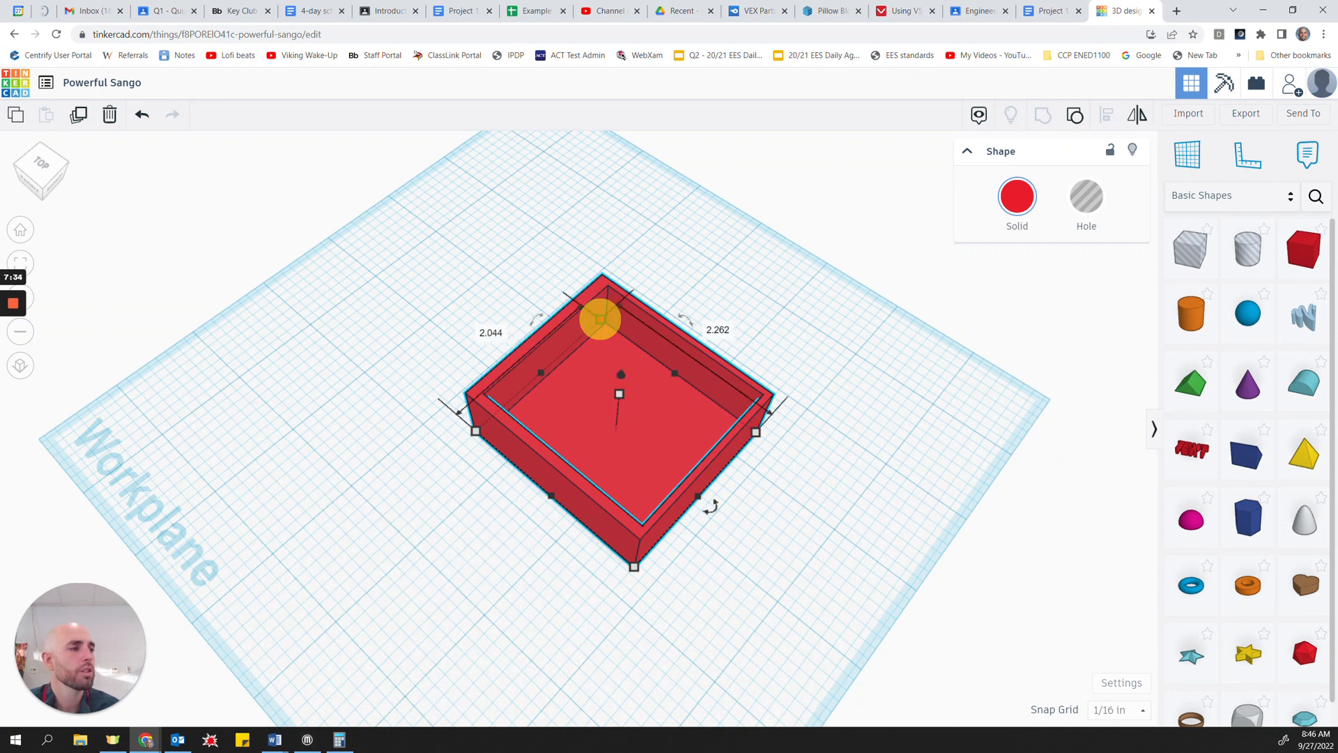
{"action": "right_click_drag", "start_coordinate": [508, 562], "coordinate": [580, 512]}
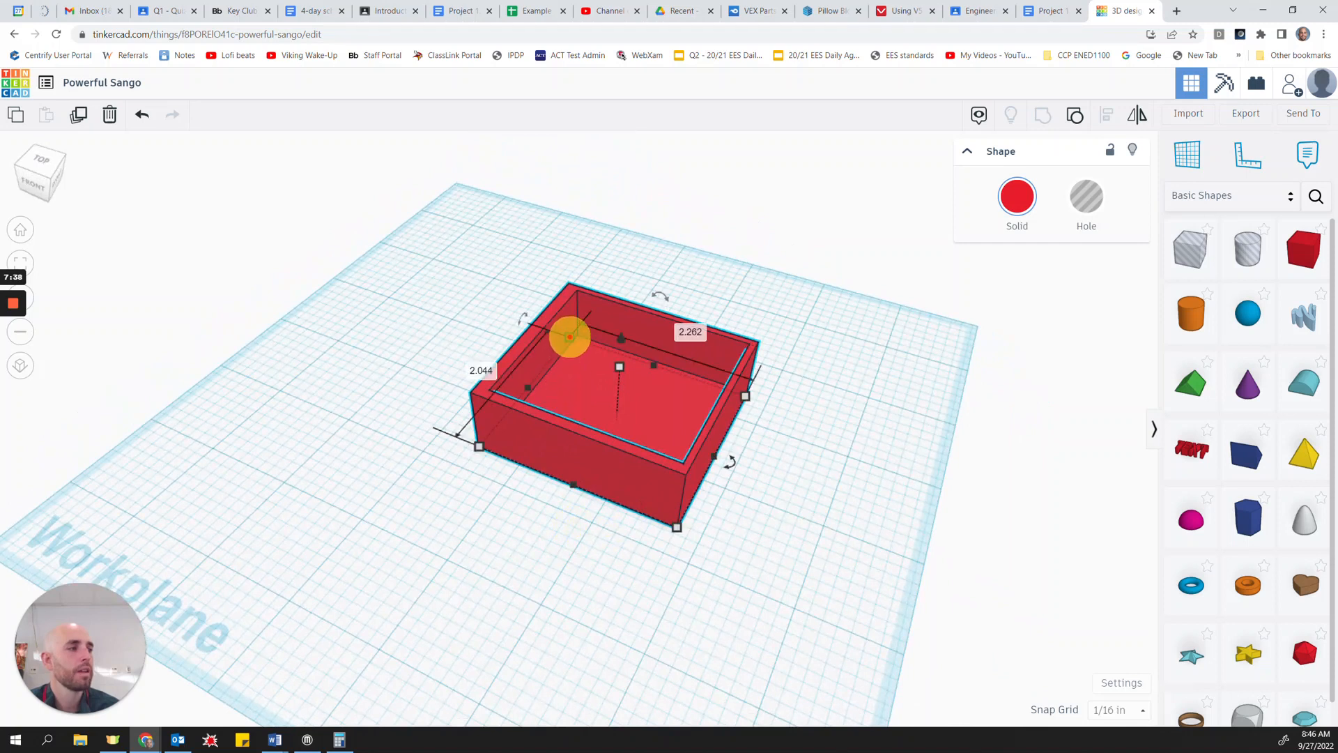
{"action": "left_click", "coordinate": [569, 338]}
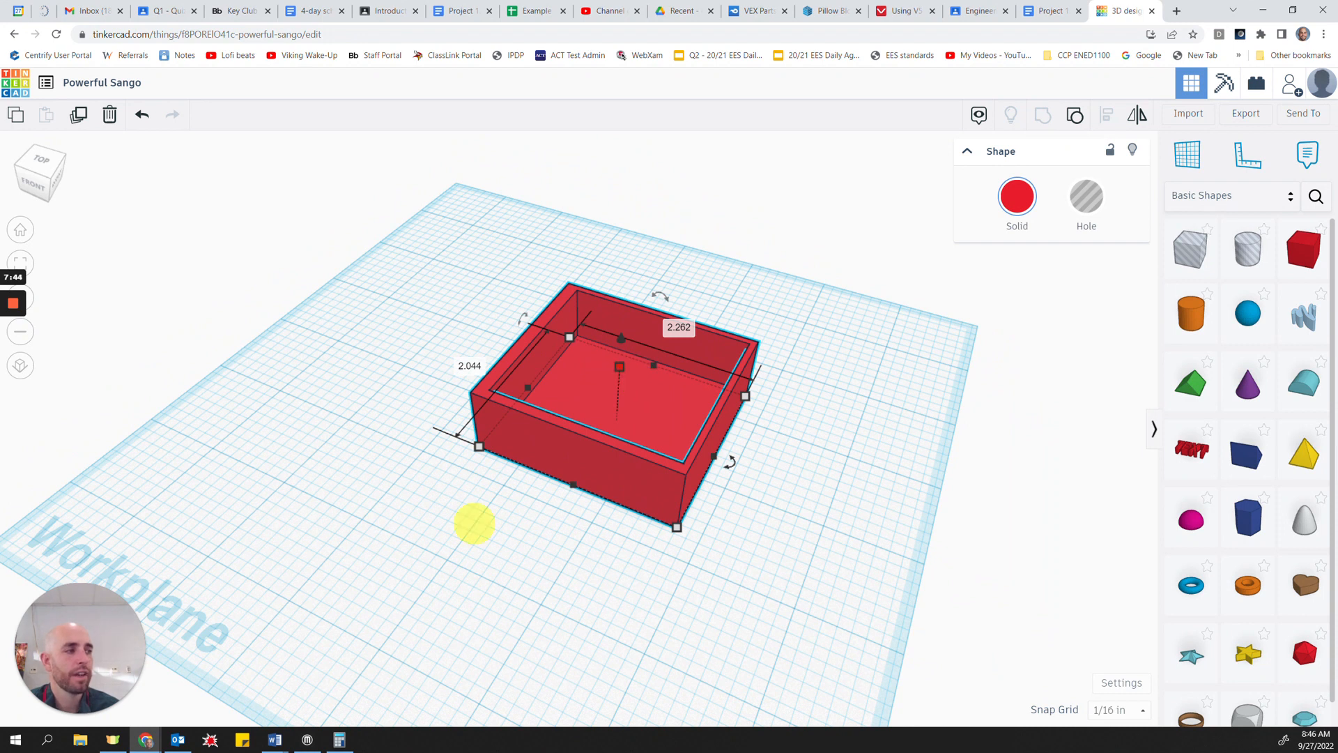
{"action": "mouse_move", "coordinate": [620, 365]}
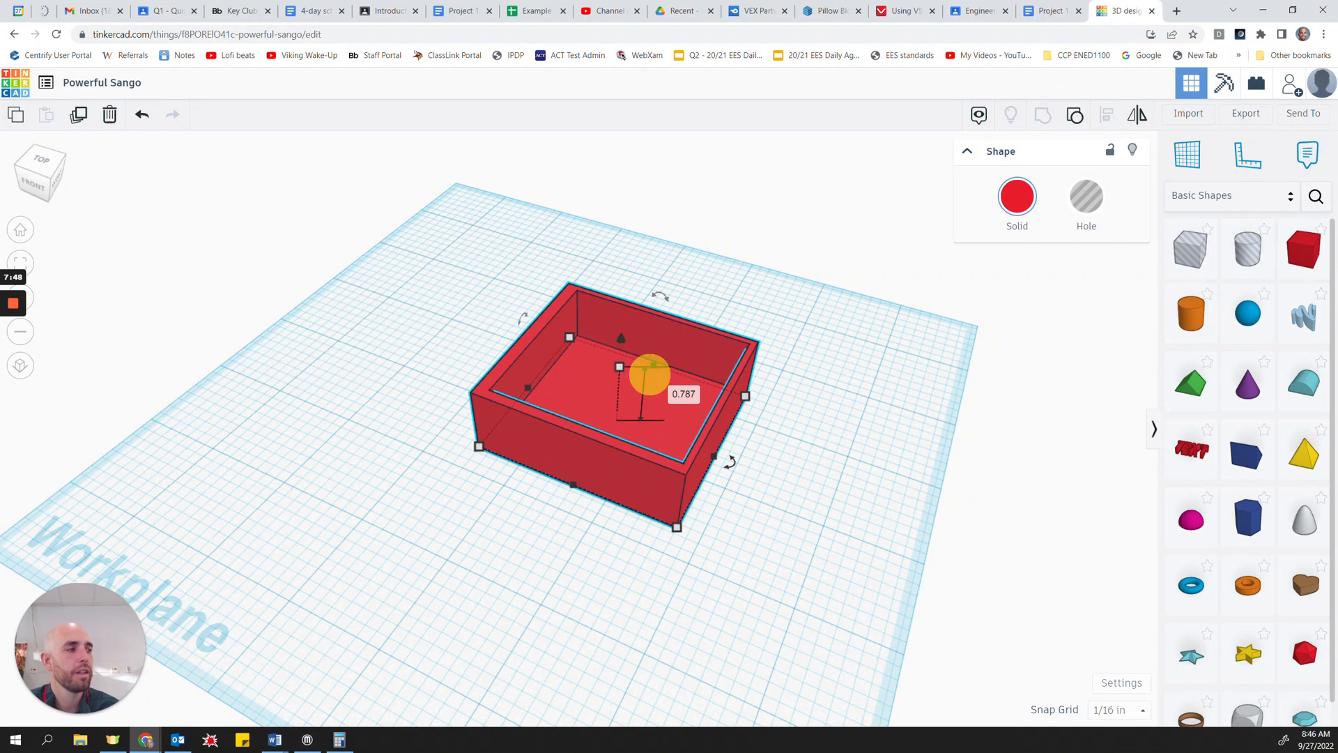
Step: Increase the hollow box's height to about 1 inch, undoing any accidental change to its base
{"action": "left_click_drag", "start_coordinate": [653, 366], "coordinate": [653, 361]}
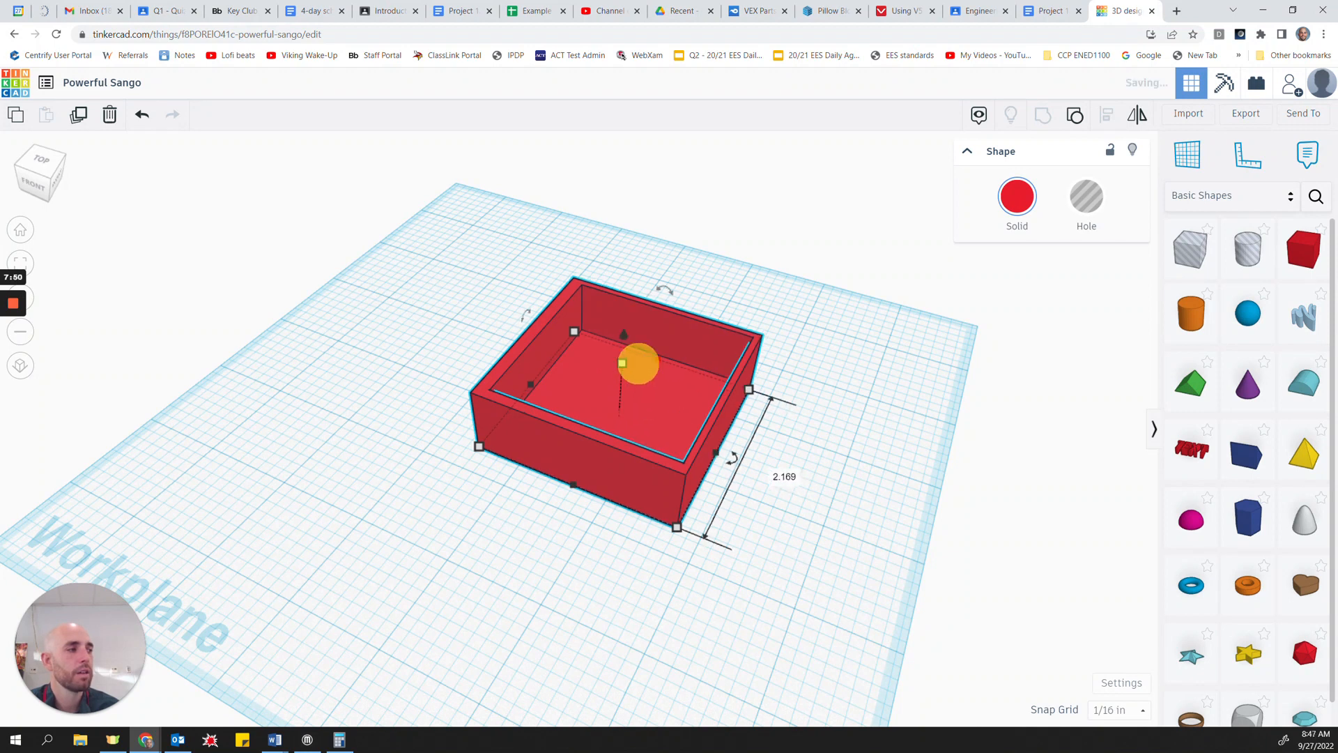
{"action": "key", "text": "ctrl+z"}
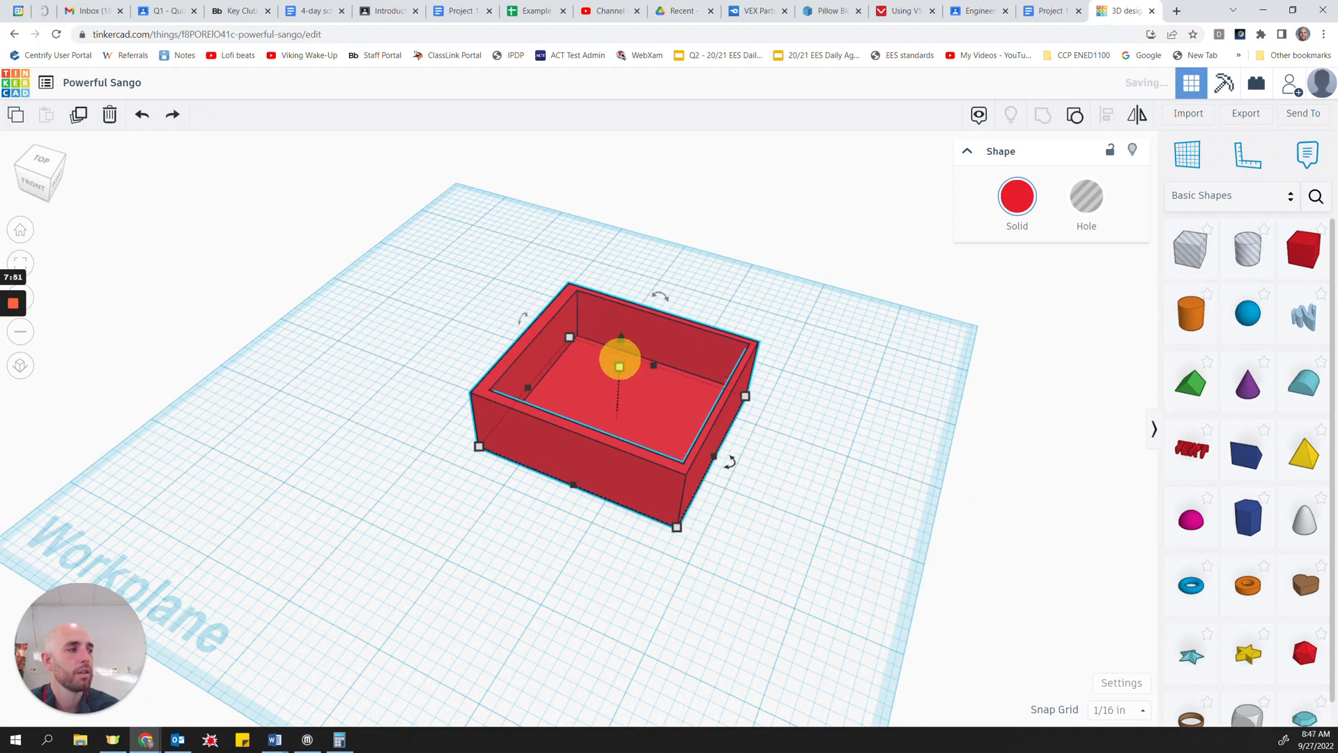
{"action": "left_click_drag", "start_coordinate": [619, 367], "coordinate": [621, 351]}
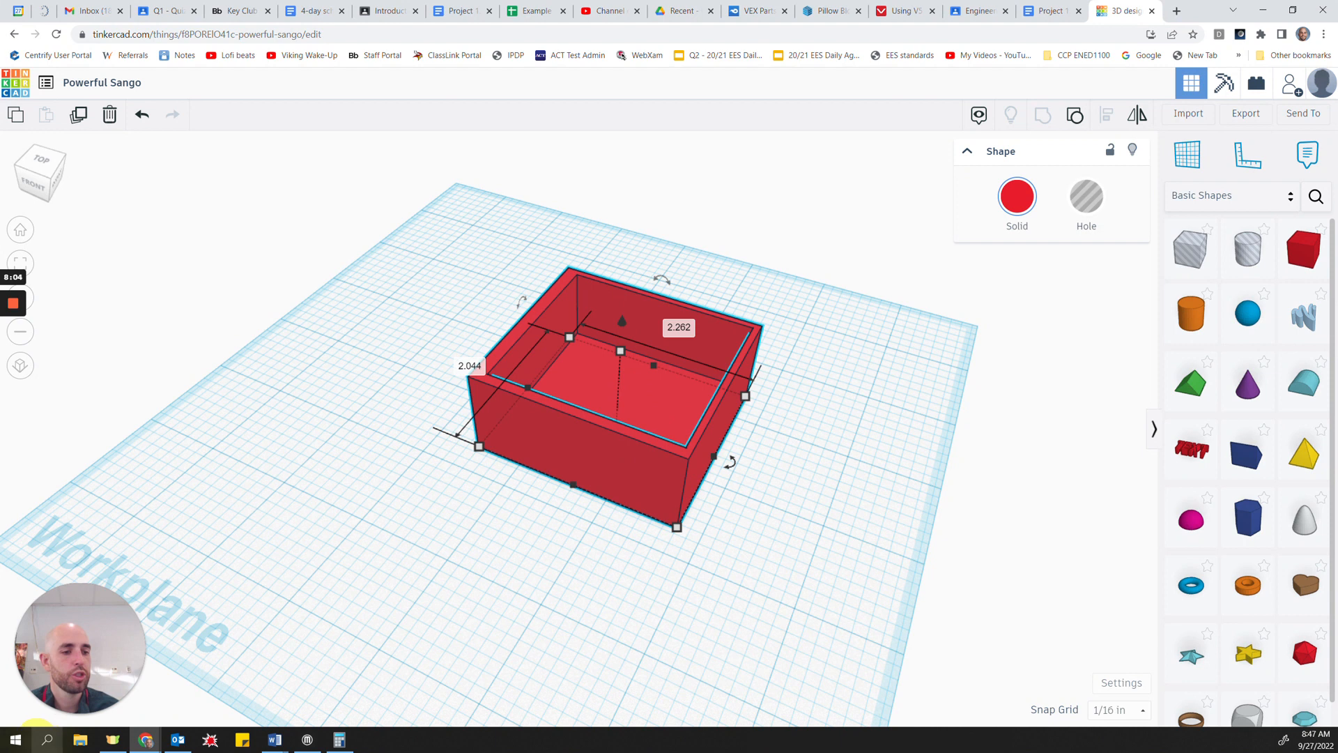
Step: Open the Windows Calculator and compute the hollow box's approximate volume as 2 × 2.2 × 1
{"action": "left_click", "coordinate": [15, 737]}
{"action": "type", "text": "cal"}
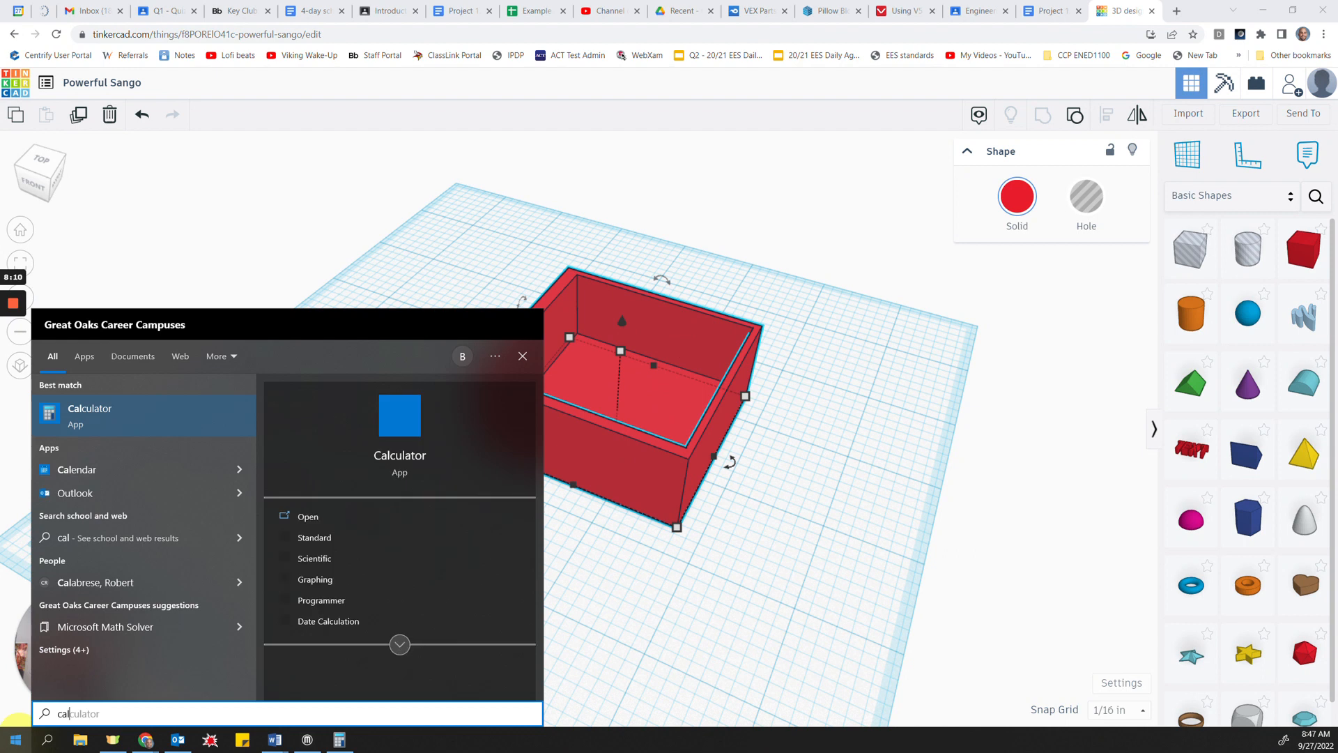
{"action": "key", "text": "Return"}
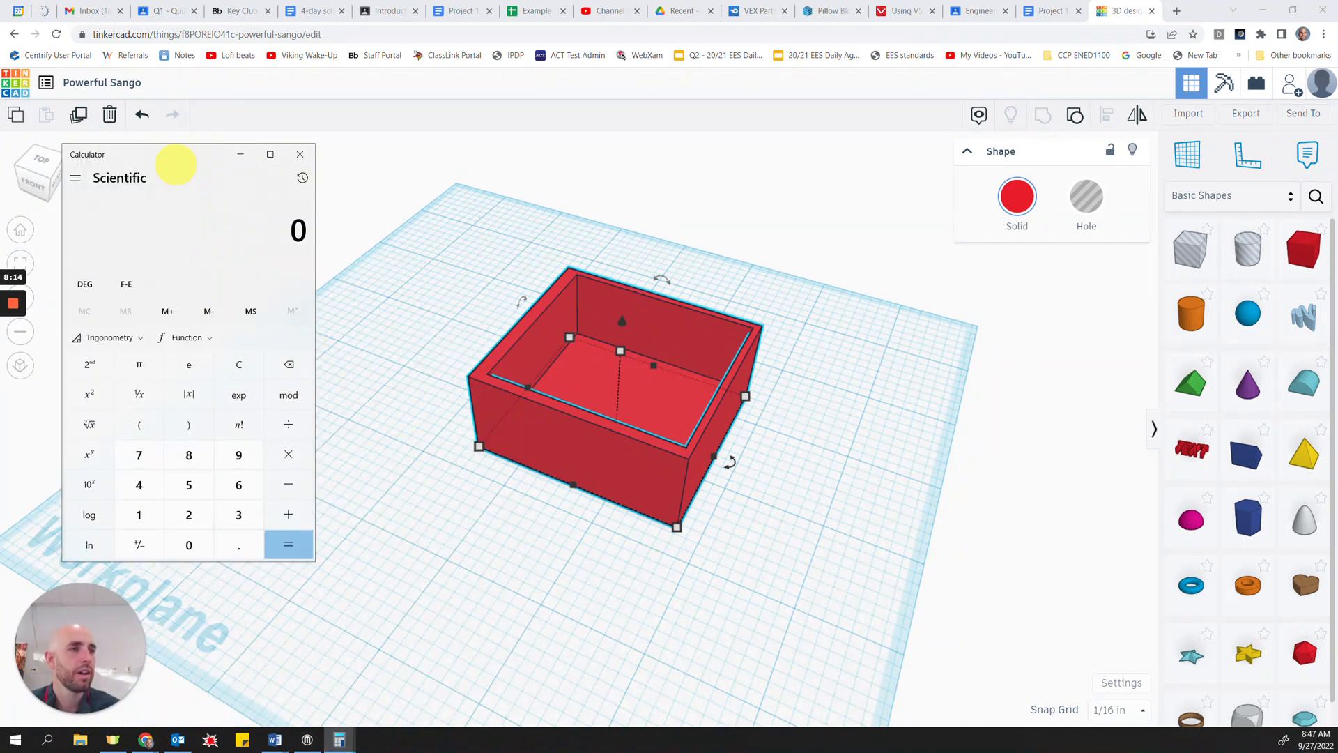
{"action": "left_click", "coordinate": [187, 514]}
{"action": "left_click", "coordinate": [222, 541]}
{"action": "left_click", "coordinate": [188, 542]}
{"action": "left_click", "coordinate": [281, 451]}
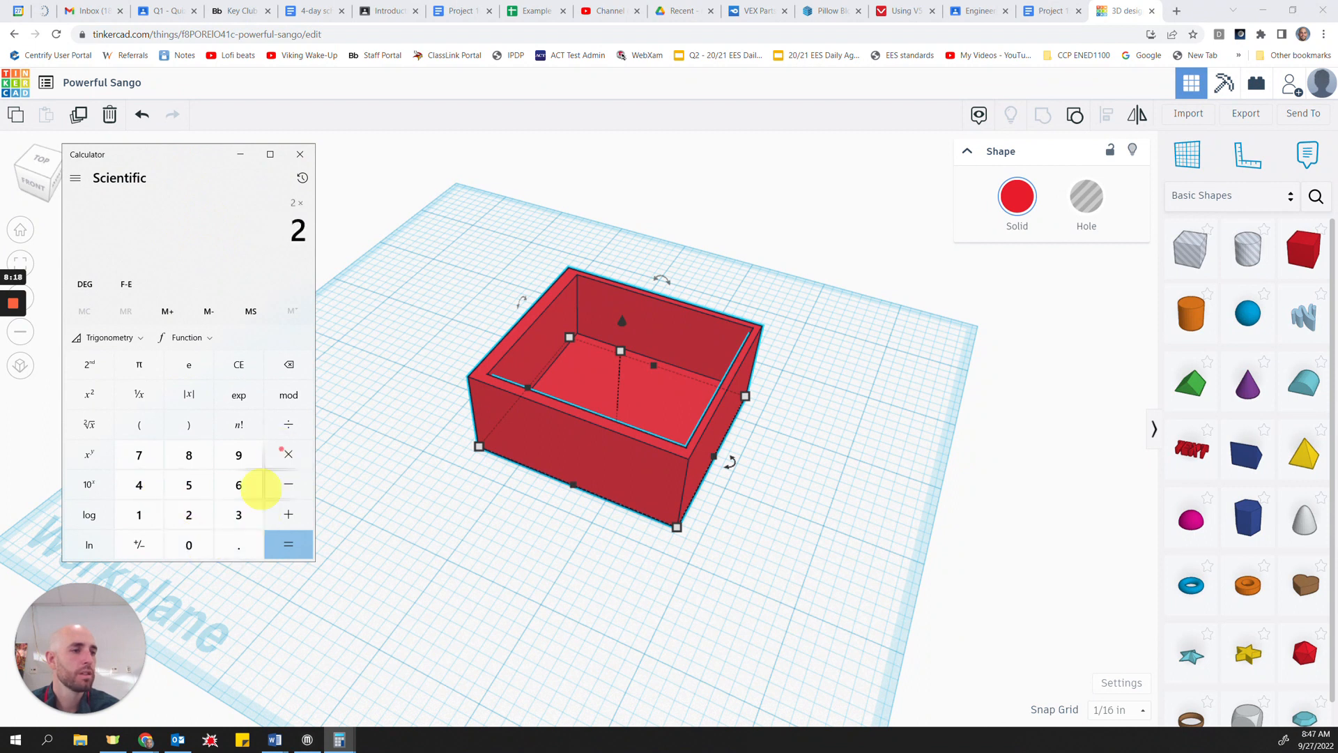
{"action": "left_click", "coordinate": [188, 515]}
{"action": "left_click", "coordinate": [235, 544]}
{"action": "left_click", "coordinate": [189, 515]}
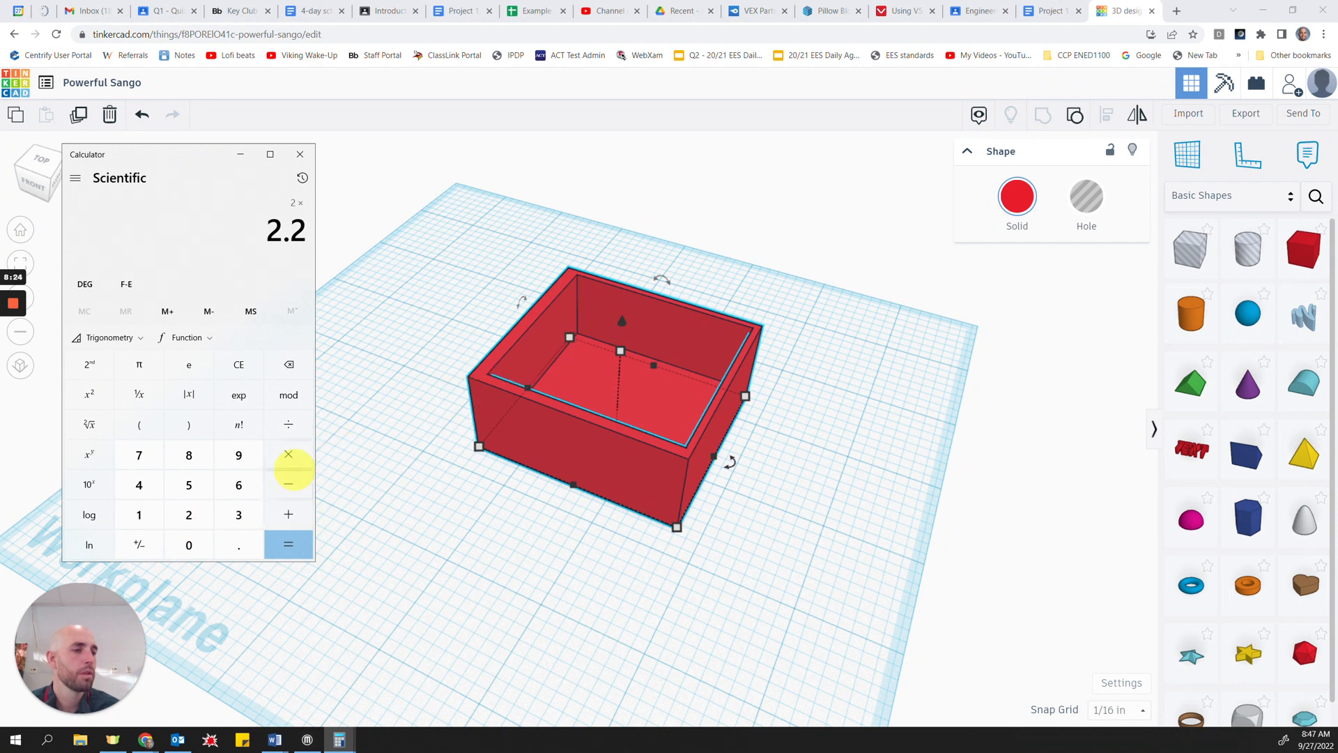
{"action": "left_click", "coordinate": [290, 457]}
{"action": "left_click", "coordinate": [139, 515]}
{"action": "left_click", "coordinate": [300, 544]}
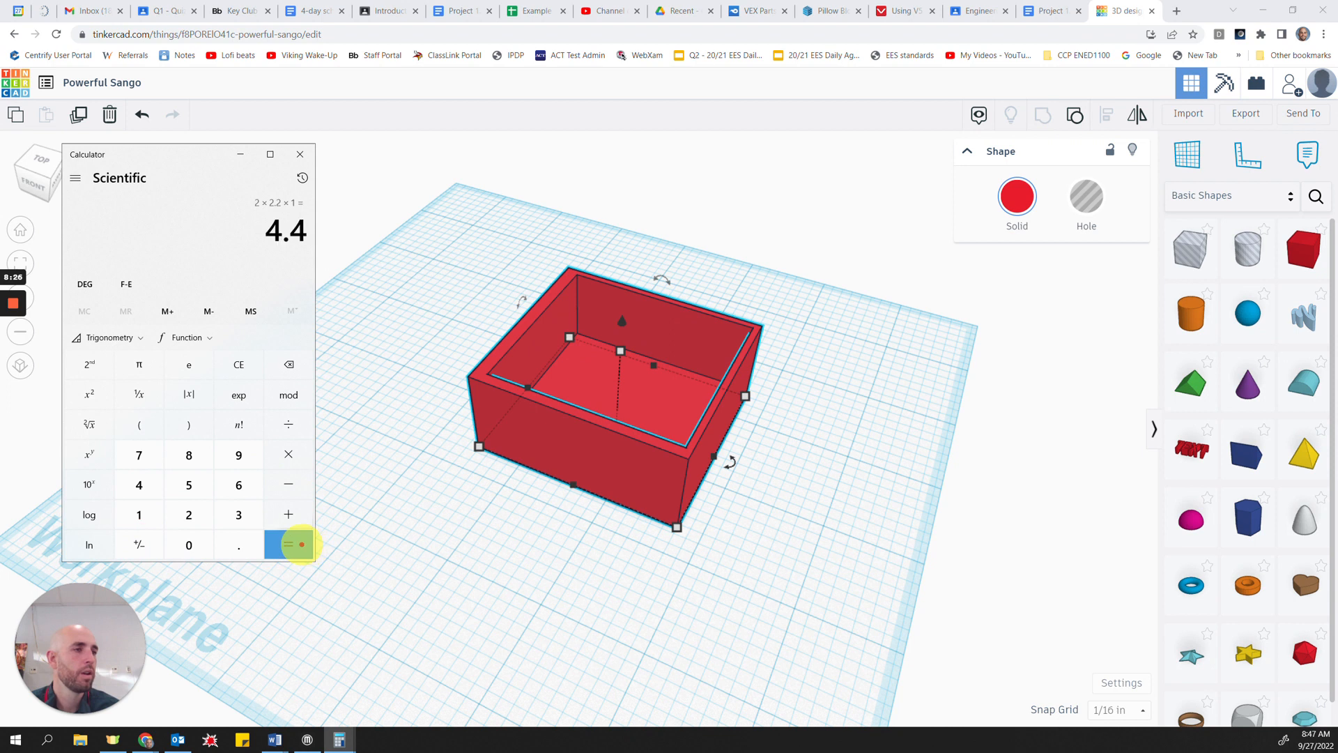
Step: Bring the calculator result back up and switch to the emergency items spreadsheet to compare it with the total item volume
{"action": "left_click", "coordinate": [359, 342]}
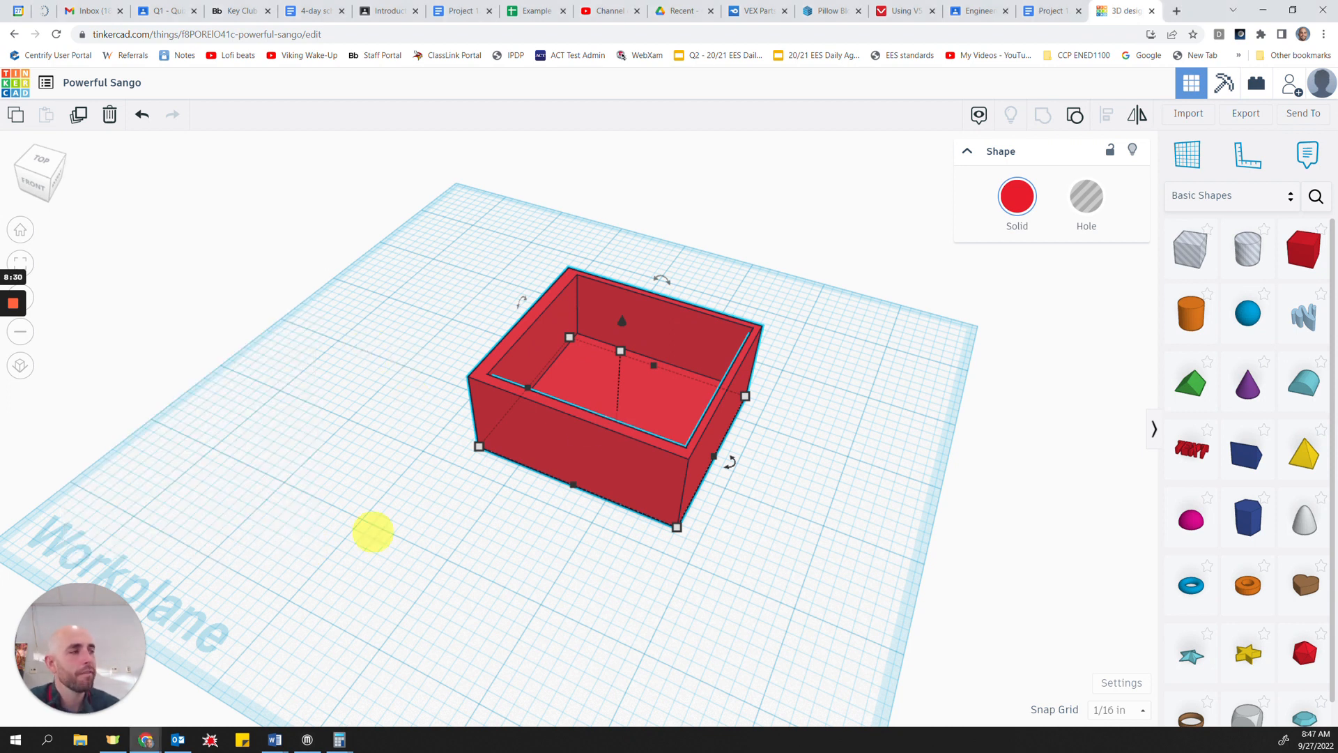
{"action": "left_click", "coordinate": [339, 739]}
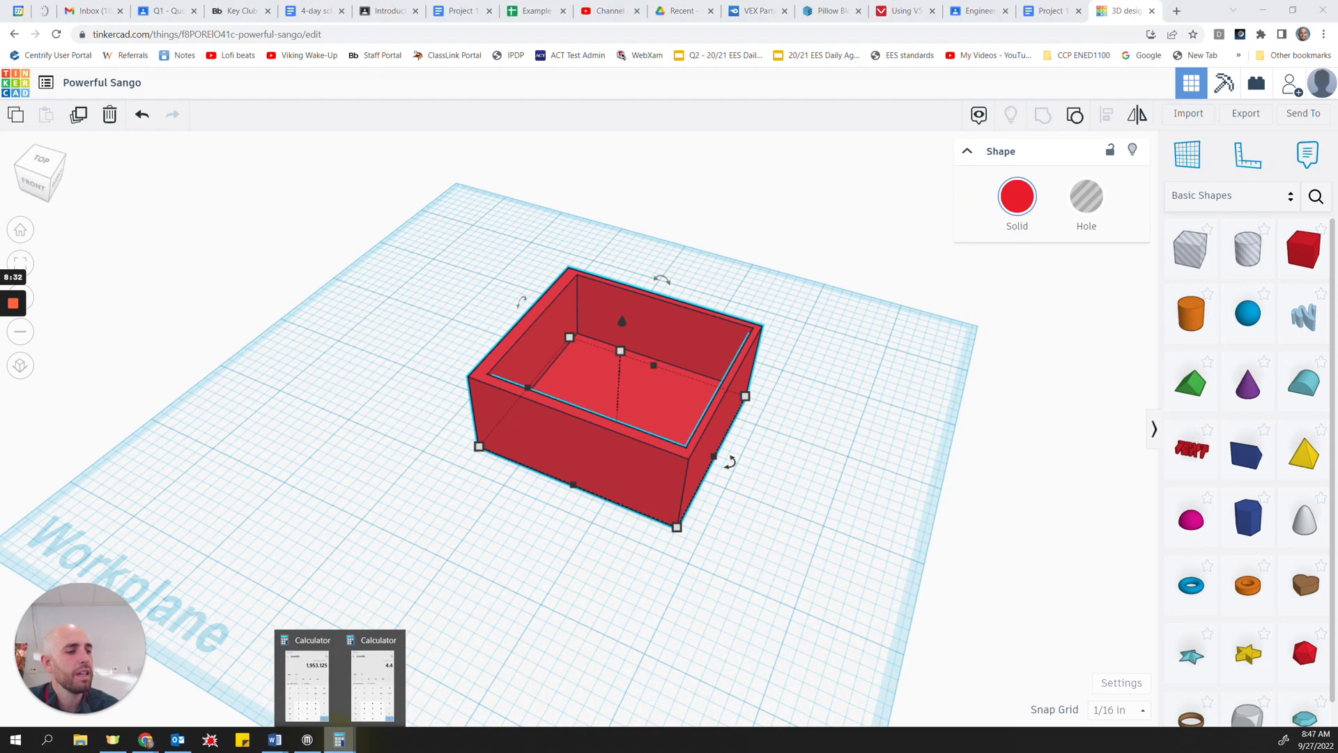
{"action": "left_click", "coordinate": [361, 671]}
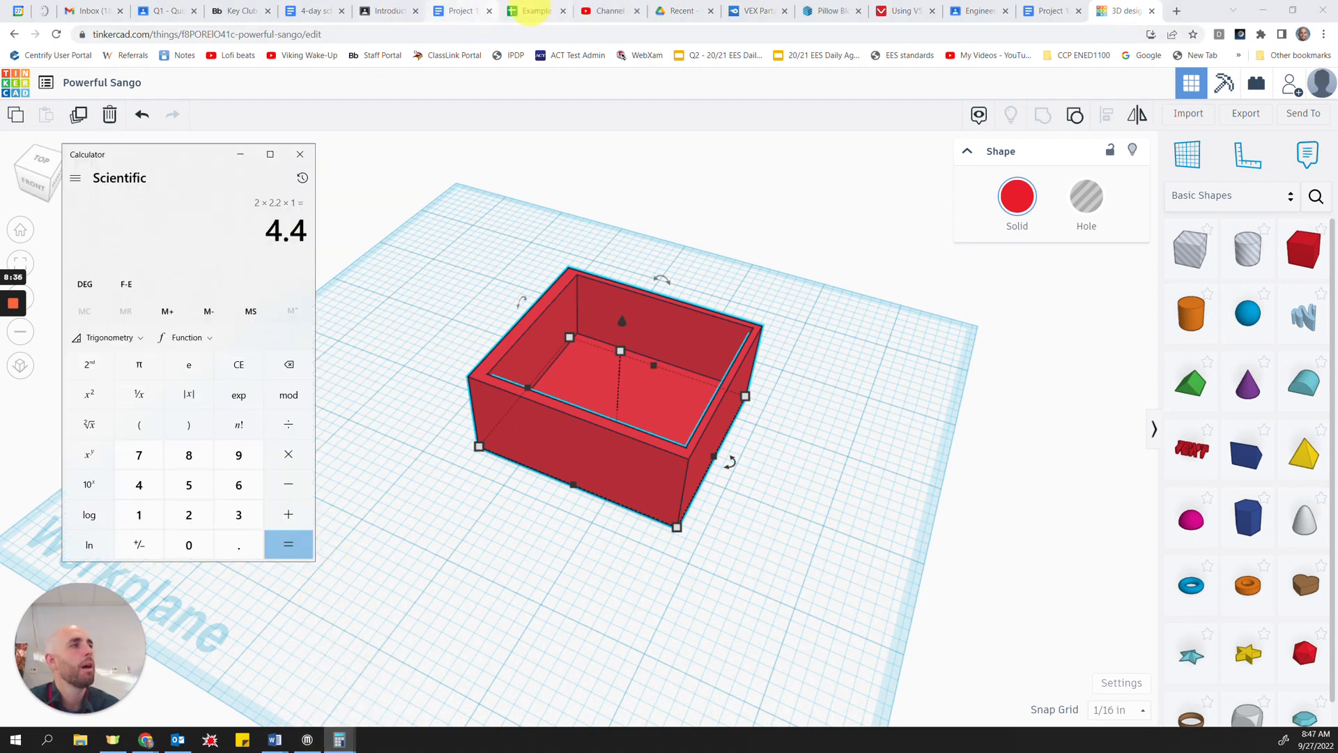
{"action": "left_click", "coordinate": [537, 10]}
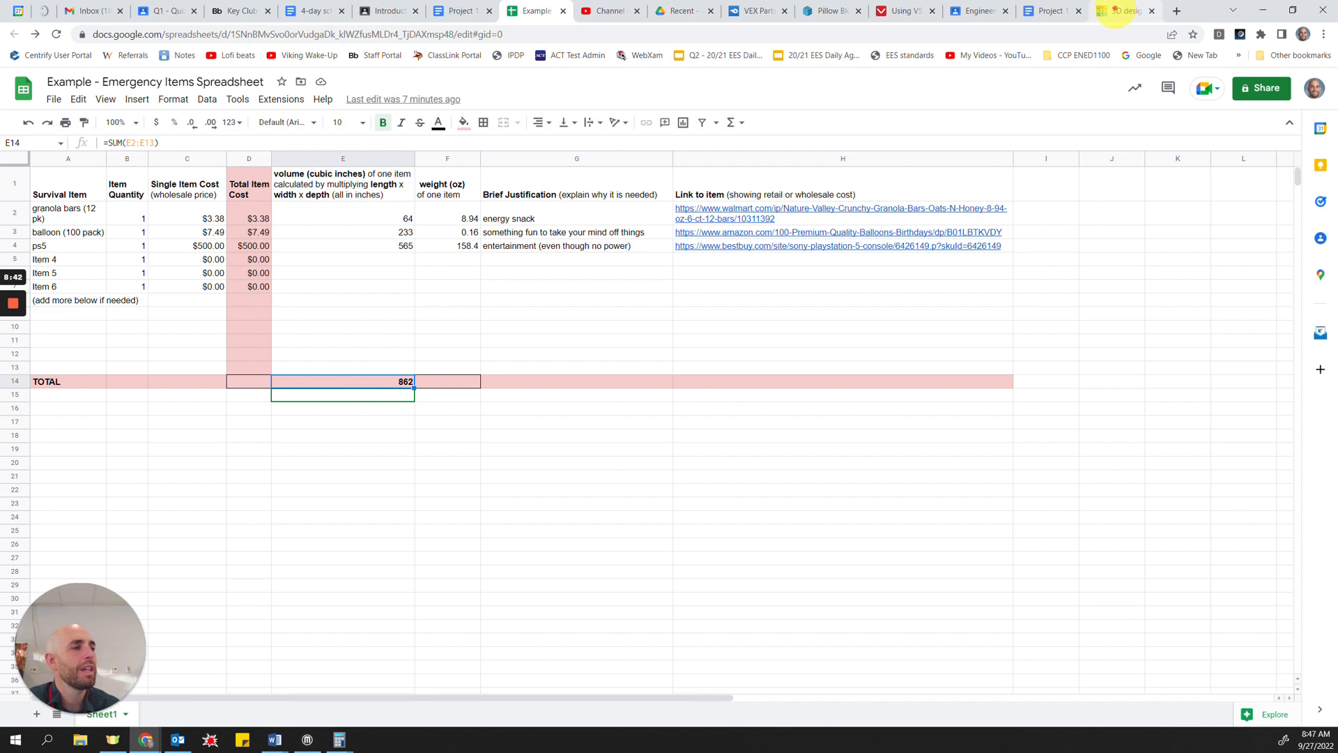
Step: Switch back to Tinkercad and stretch the hollow box's base to about 7.19 by 5.44 inches
{"action": "left_click", "coordinate": [1122, 11]}
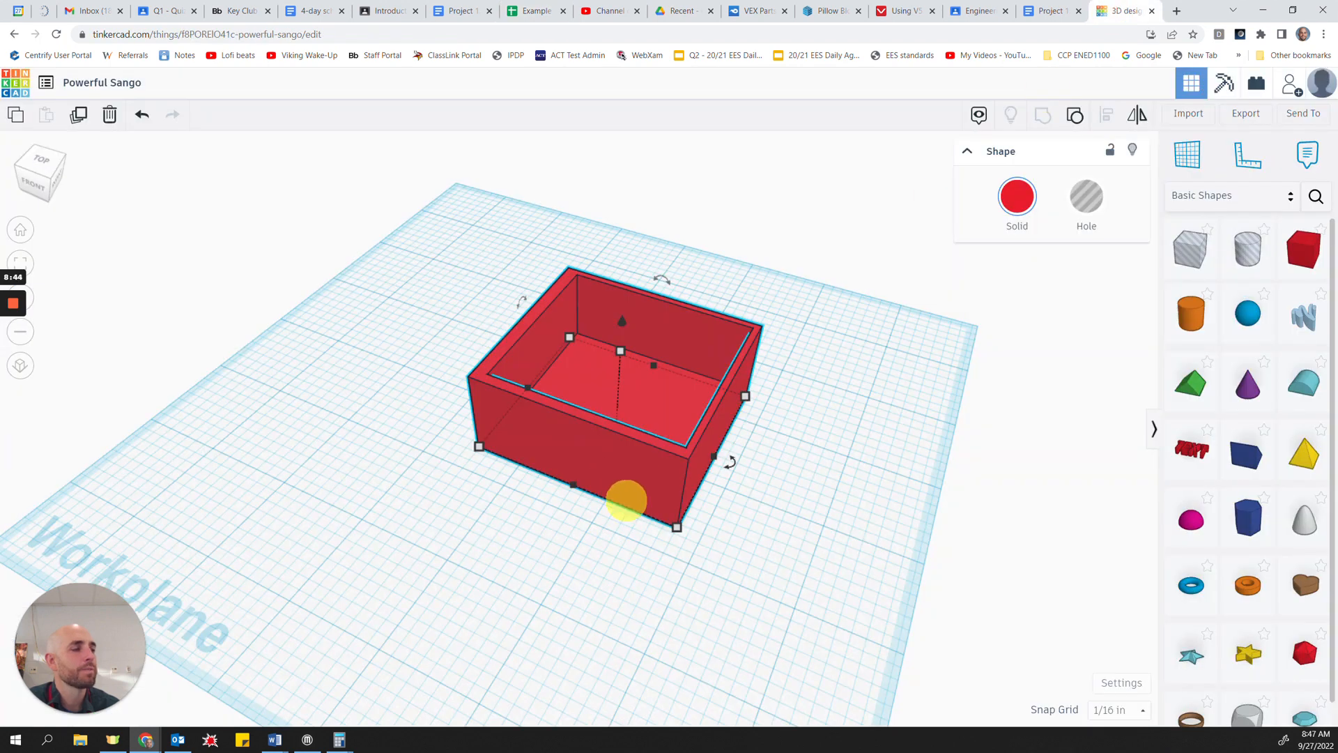
{"action": "mouse_move", "coordinate": [570, 337]}
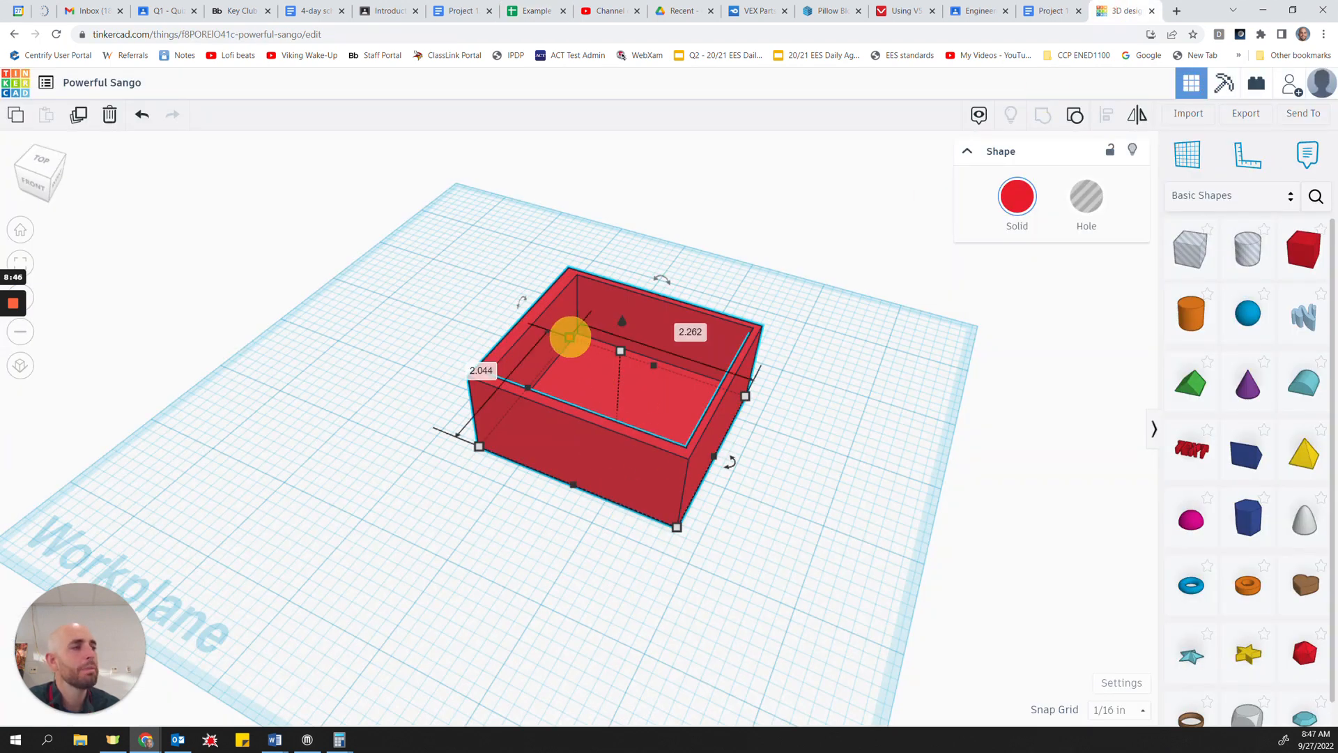
{"action": "left_click_drag", "start_coordinate": [570, 337], "coordinate": [548, 342]}
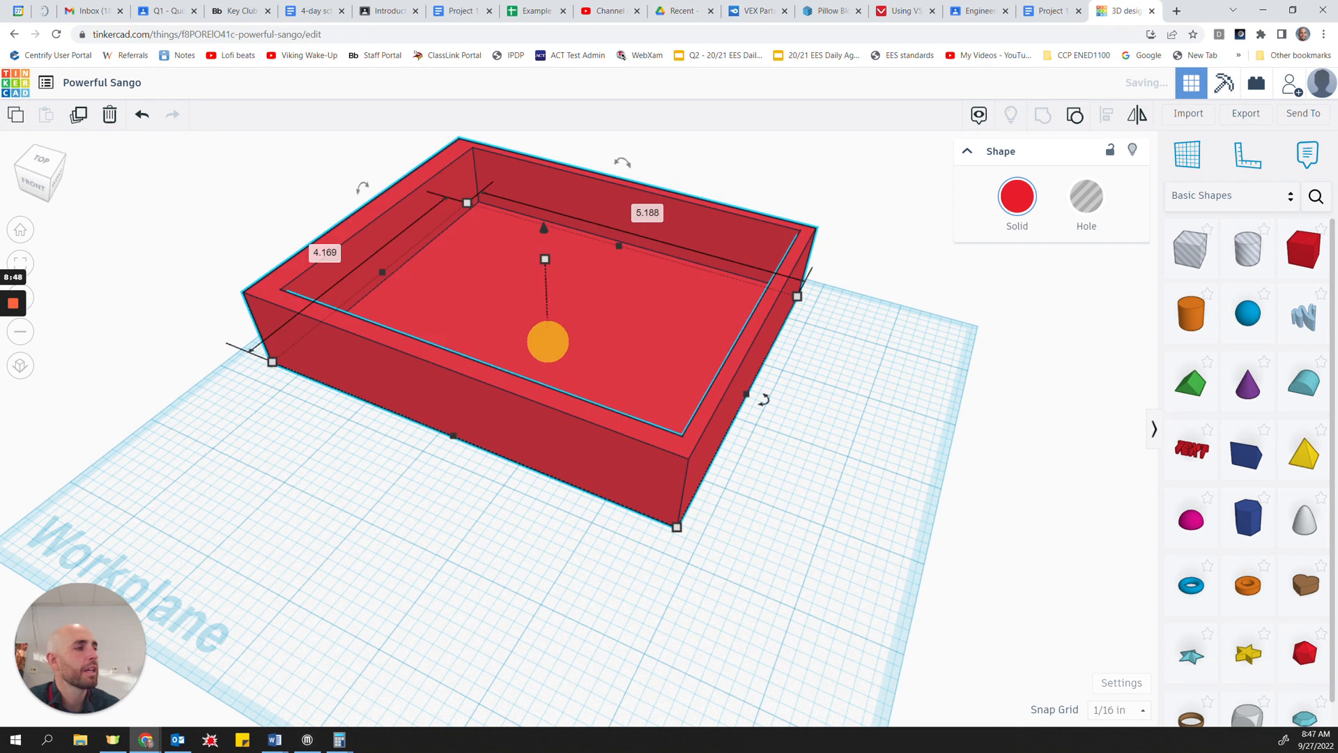
{"action": "left_click_drag", "start_coordinate": [689, 552], "coordinate": [871, 745]}
{"action": "scroll", "coordinate": [447, 517], "scroll_direction": "up", "scroll_amount": 1}
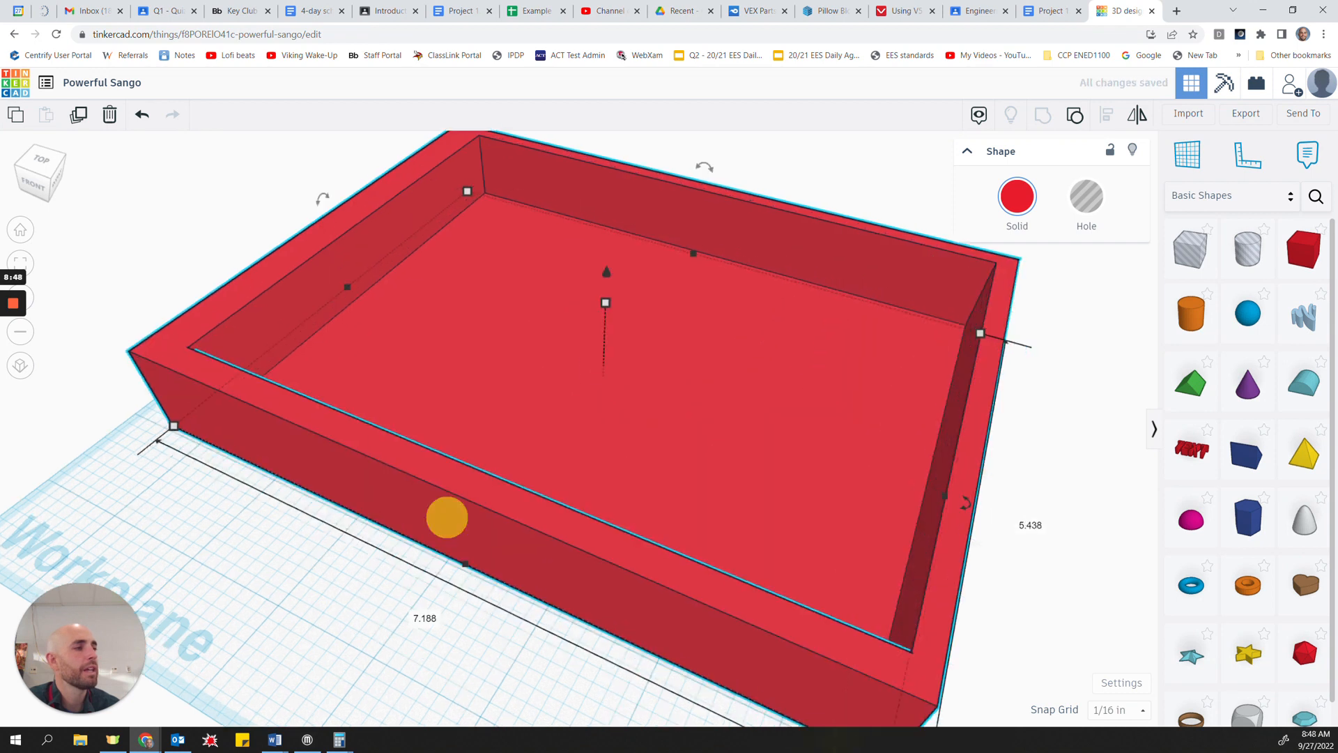
Step: Make the hollow box much taller and resize its base to about 11.81 by 11.06 inches
{"action": "scroll", "coordinate": [447, 517], "scroll_direction": "down", "scroll_amount": 3}
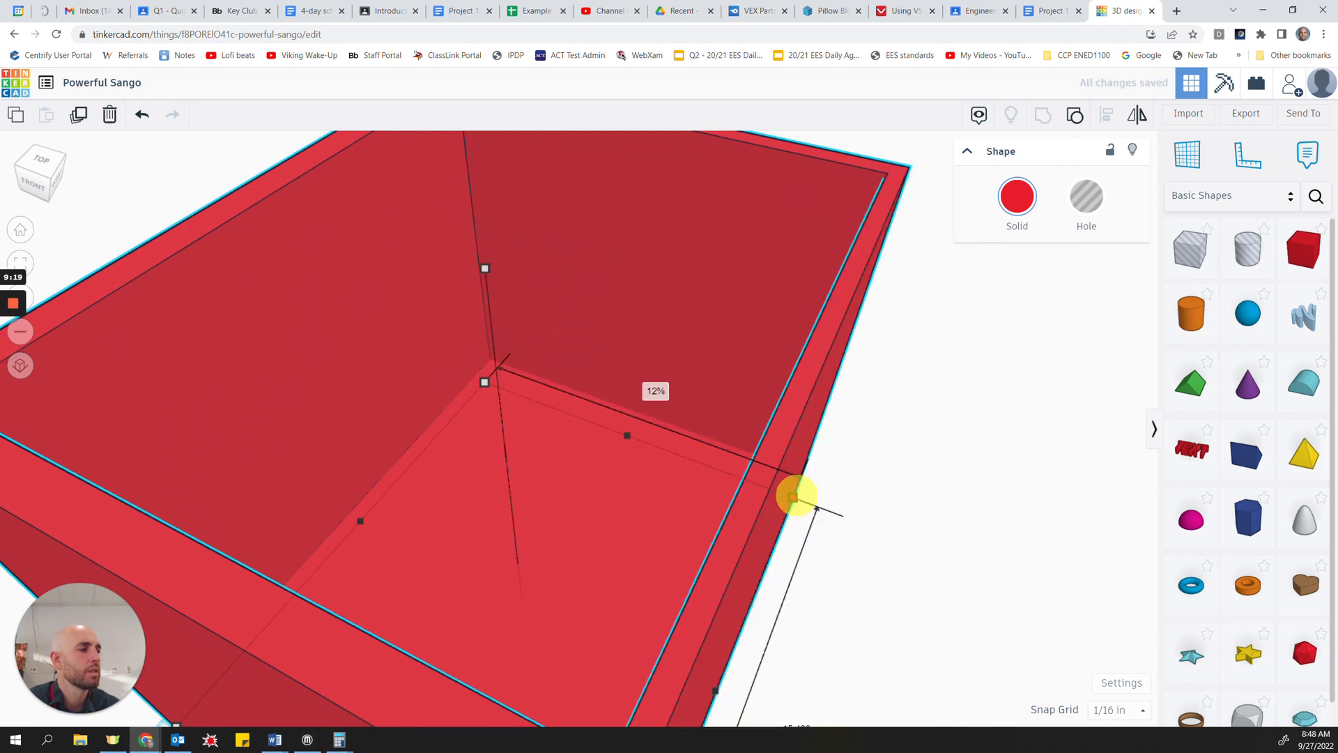
{"action": "left_click_drag", "start_coordinate": [793, 497], "coordinate": [777, 495]}
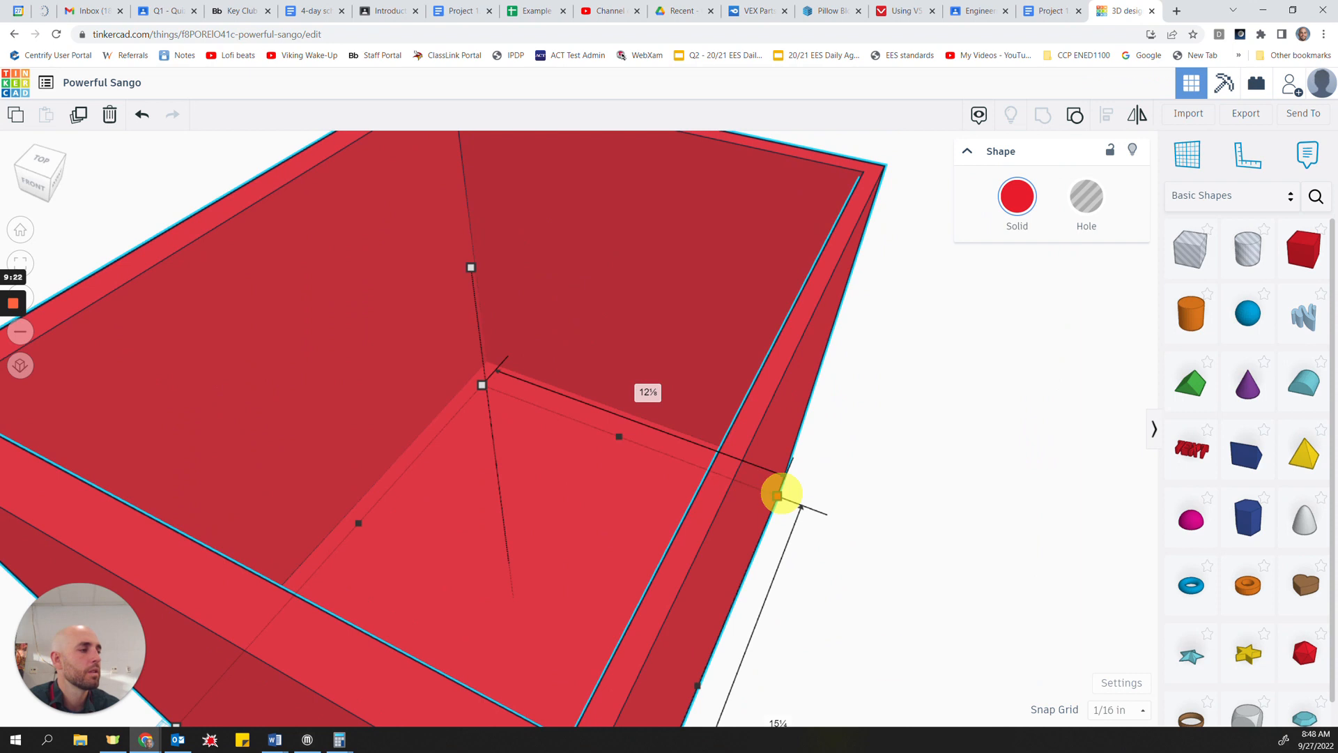
{"action": "right_click_drag", "start_coordinate": [892, 659], "coordinate": [833, 639]}
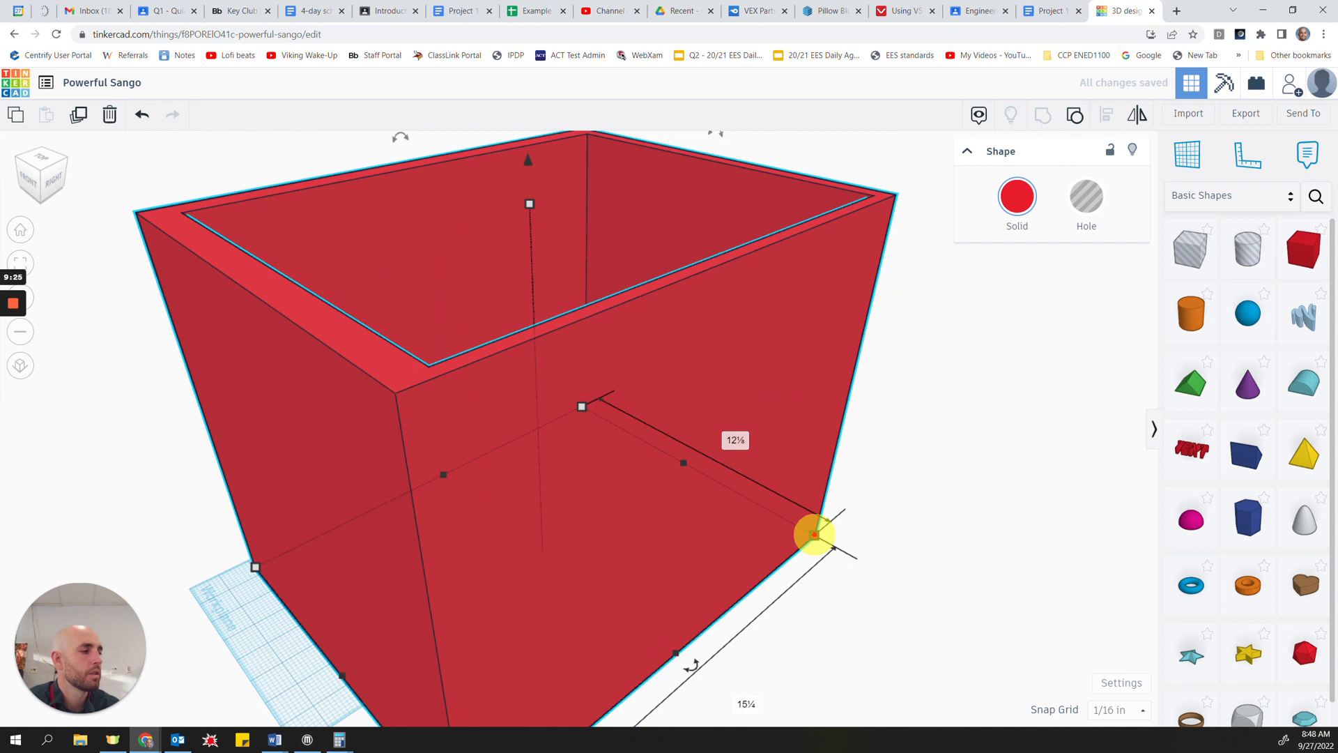
{"action": "left_click_drag", "start_coordinate": [814, 534], "coordinate": [736, 589]}
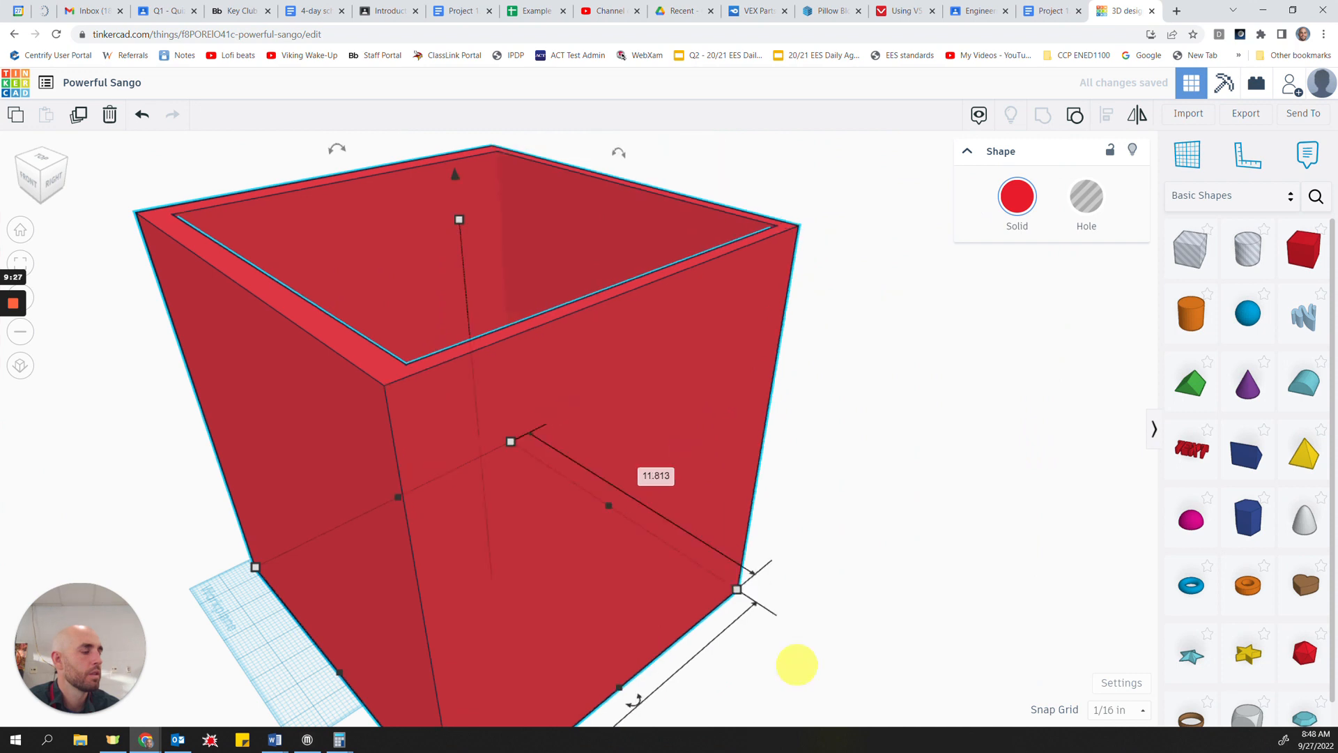
{"action": "left_click", "coordinate": [750, 472]}
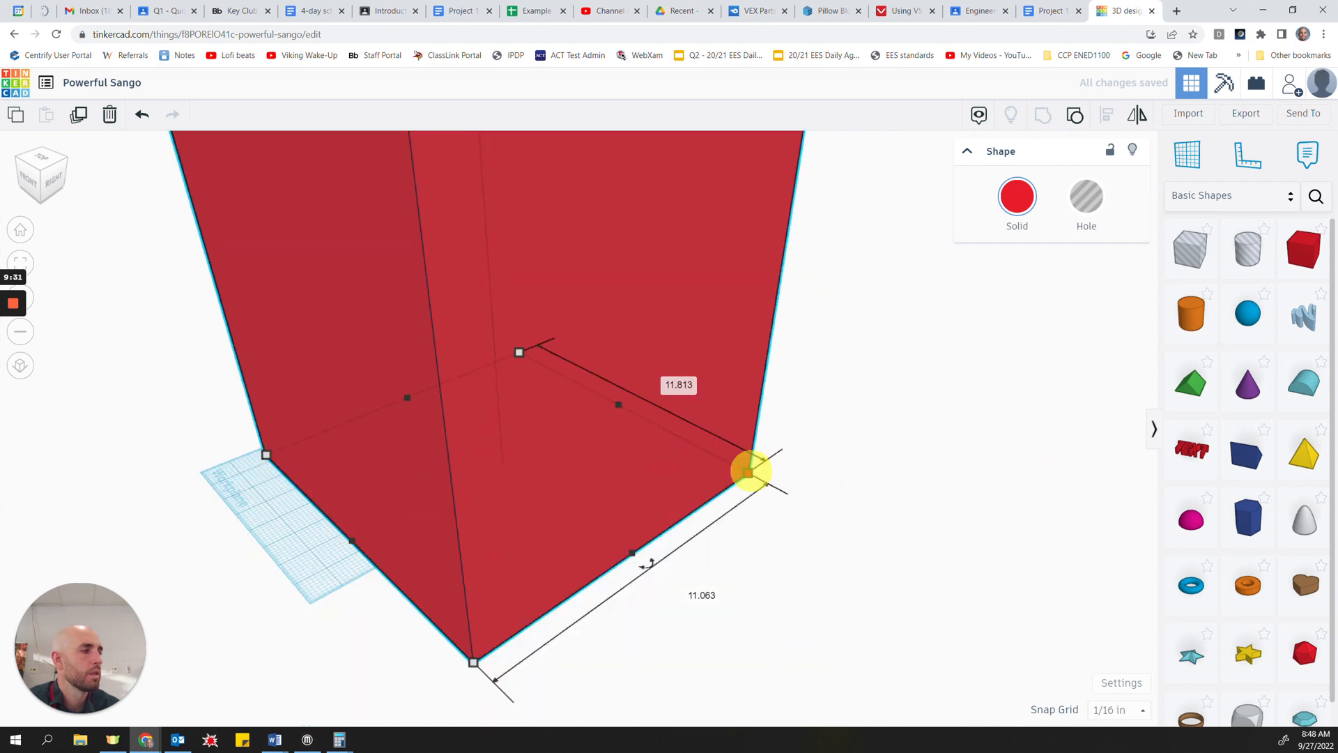
Step: Resize the hollow box's base to about 12.5 by 12.25 inches and check its height
{"action": "left_click_drag", "start_coordinate": [748, 472], "coordinate": [810, 490]}
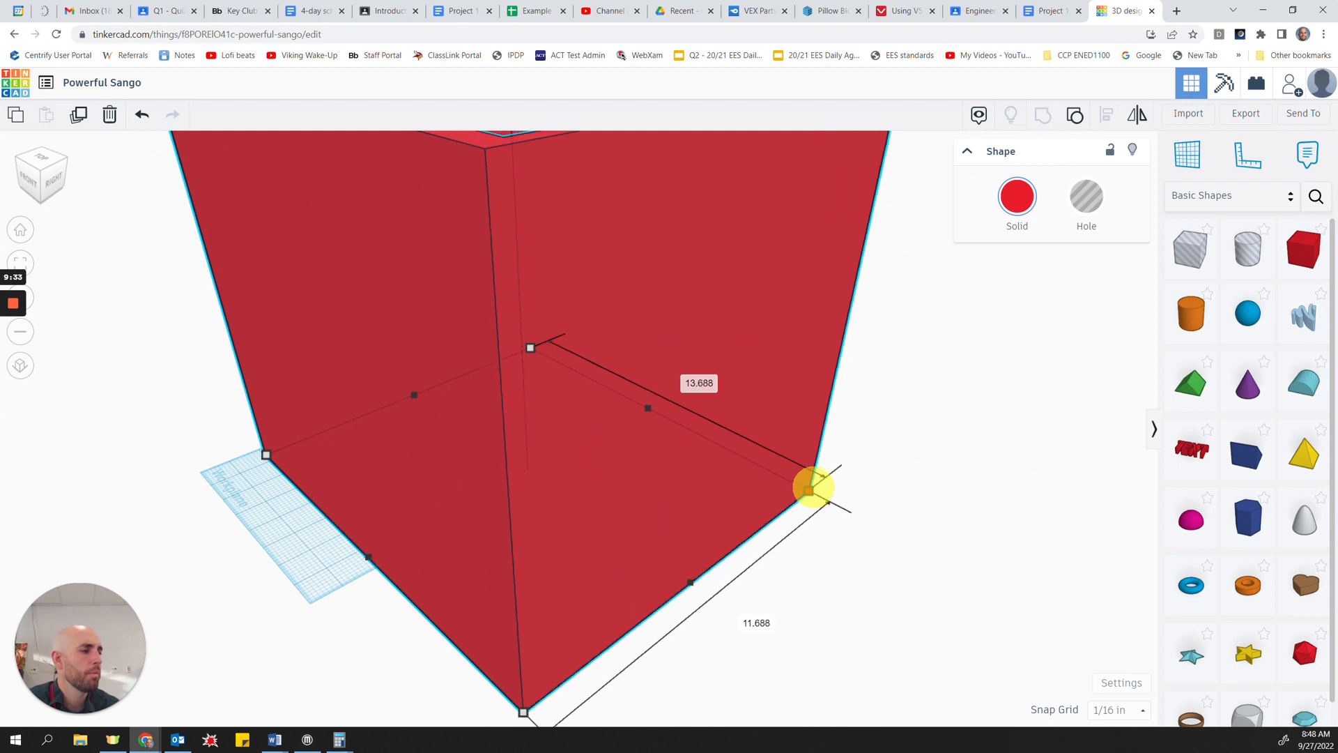
{"action": "mouse_move", "coordinate": [810, 490]}
{"action": "left_mouse_down"}
{"action": "mouse_move", "coordinate": [822, 480]}
{"action": "mouse_move", "coordinate": [806, 469]}
{"action": "left_mouse_up"}
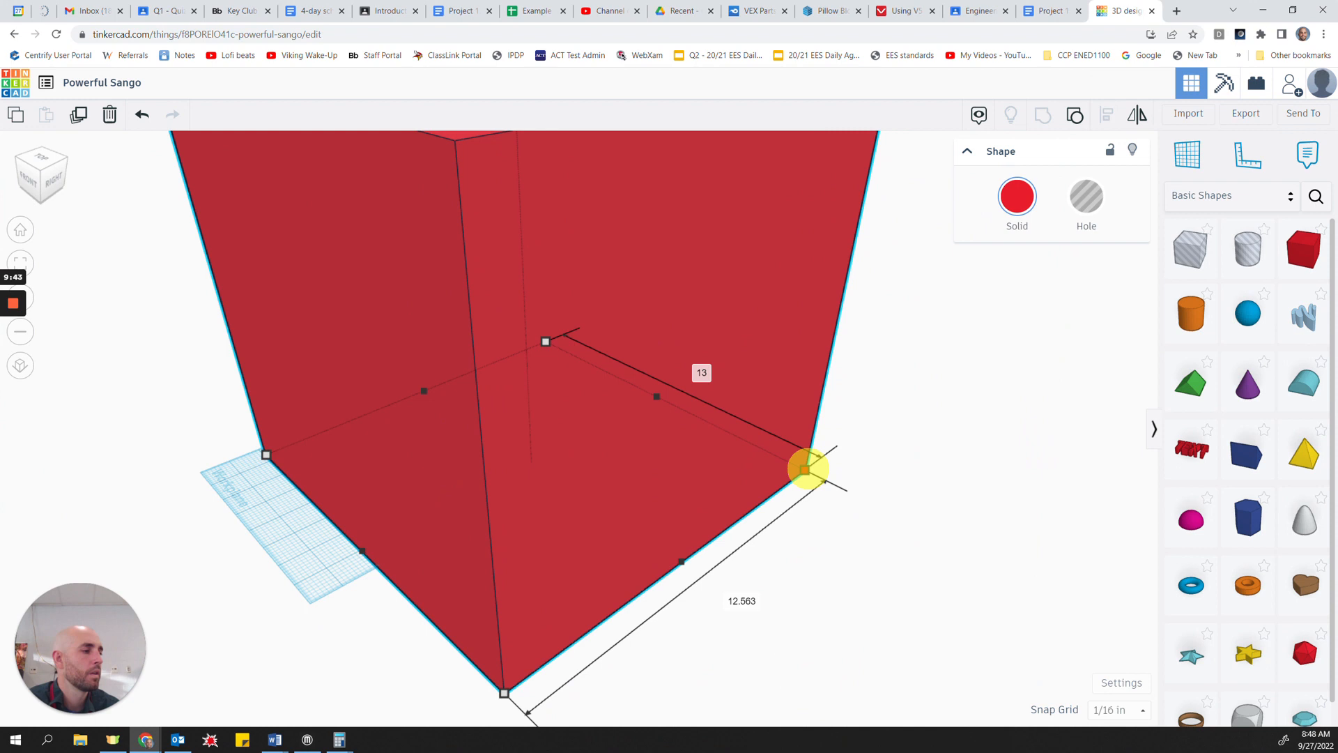
{"action": "left_click_drag", "start_coordinate": [806, 470], "coordinate": [788, 466]}
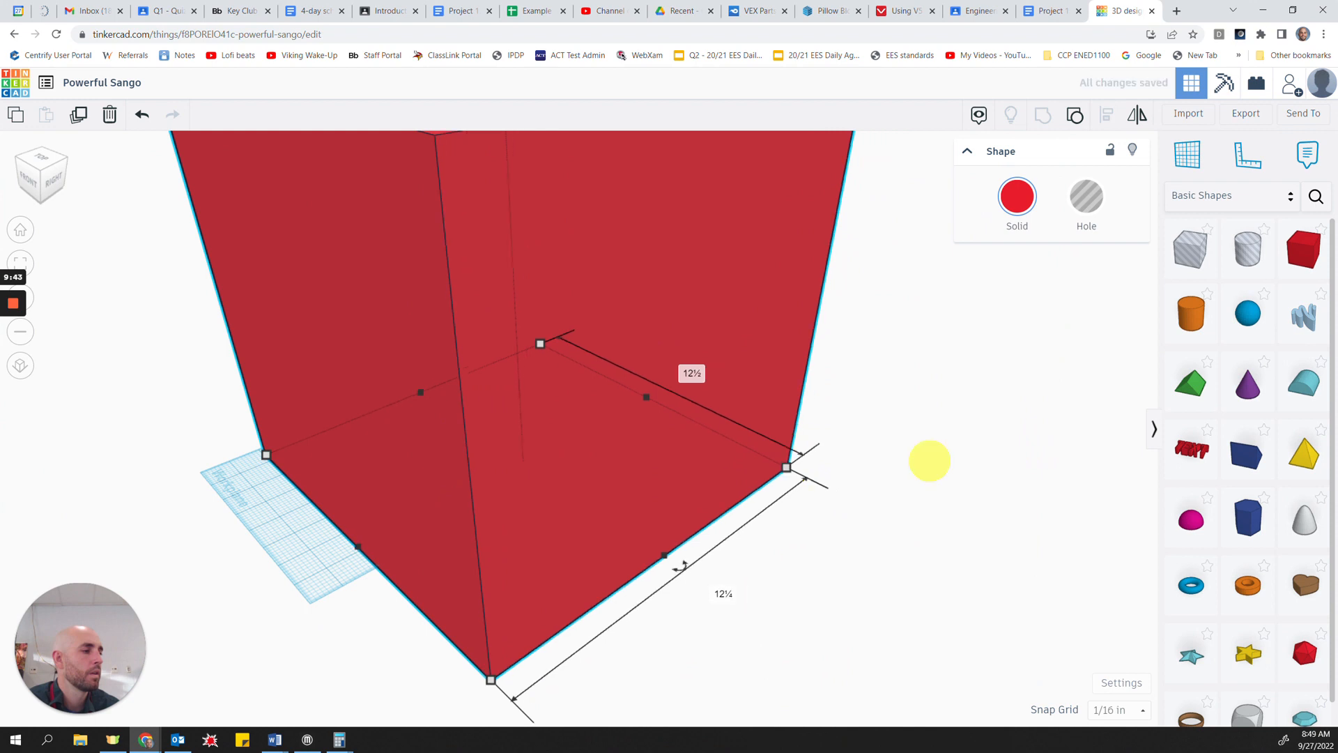
{"action": "left_click", "coordinate": [547, 174]}
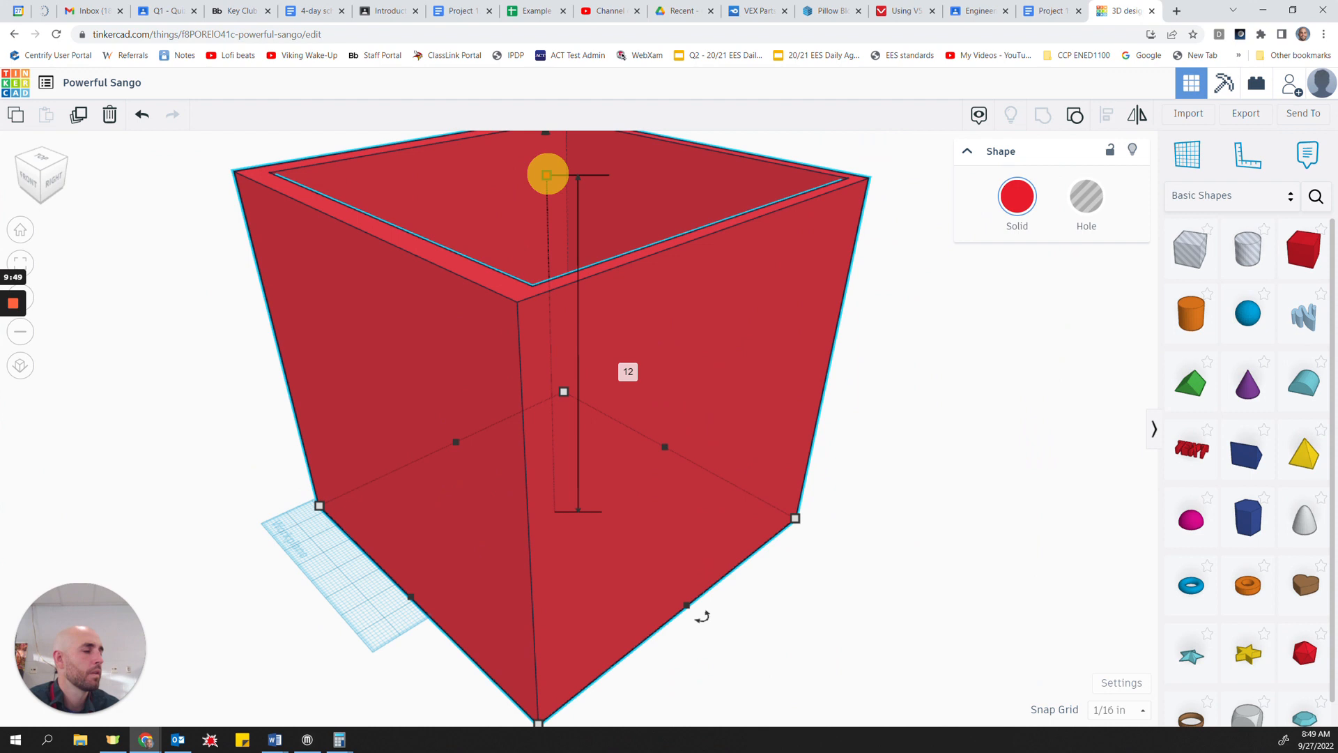
Step: Bring up the Windows Calculator and compute the box's approximate volume as 12 × 12 × 12
{"action": "mouse_move", "coordinate": [340, 739]}
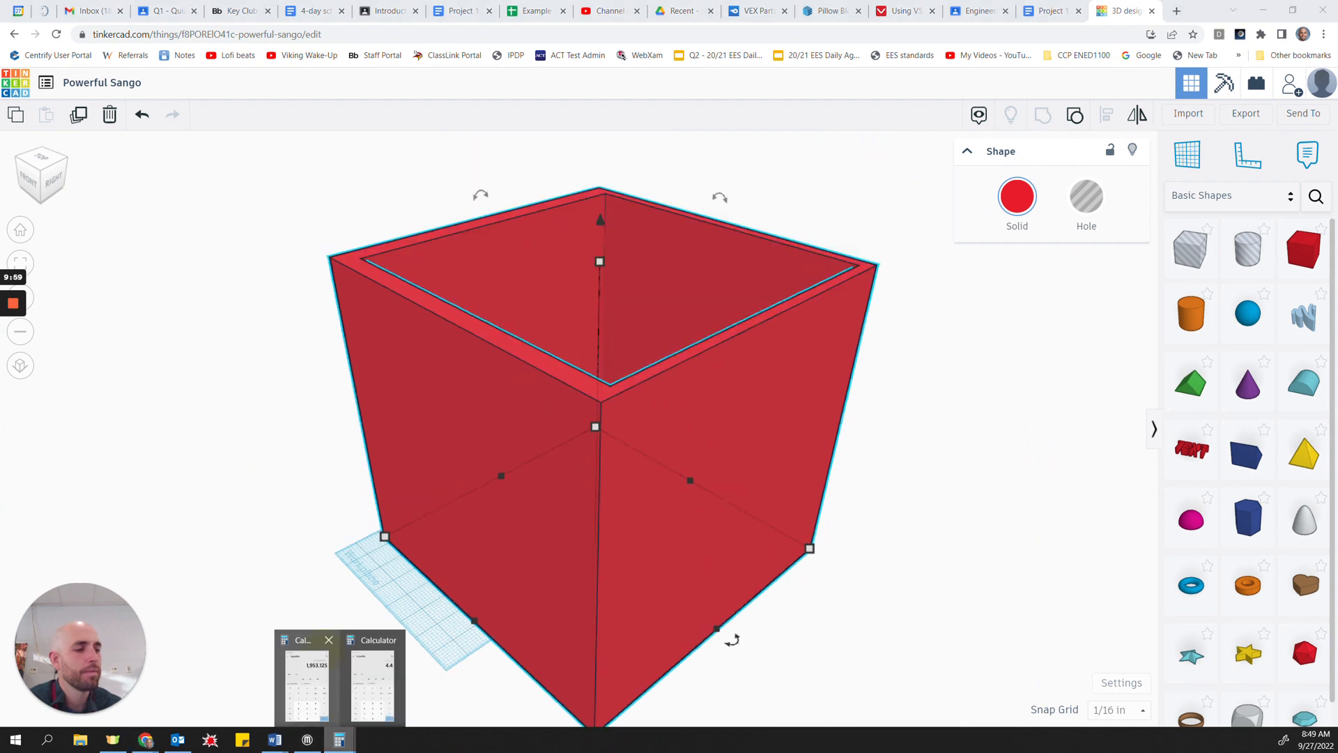
{"action": "left_click", "coordinate": [373, 680]}
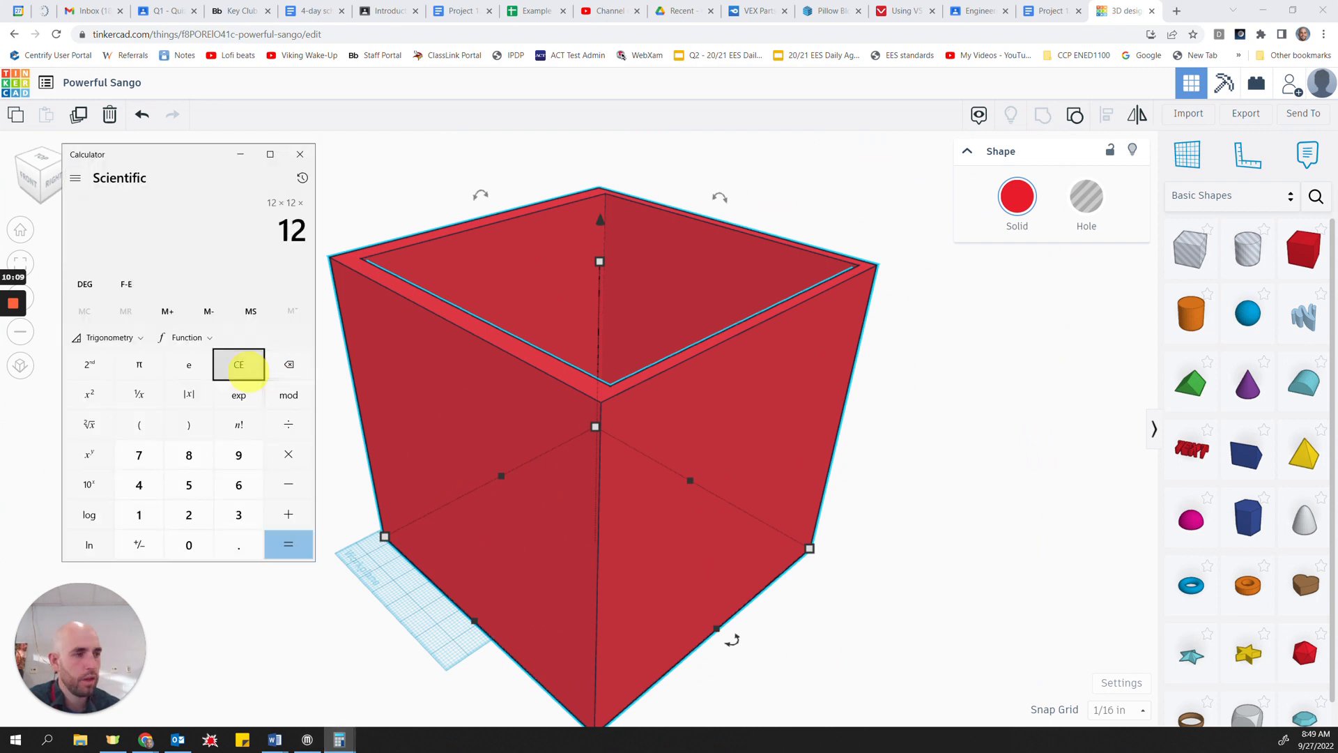
{"action": "key", "text": "Return"}
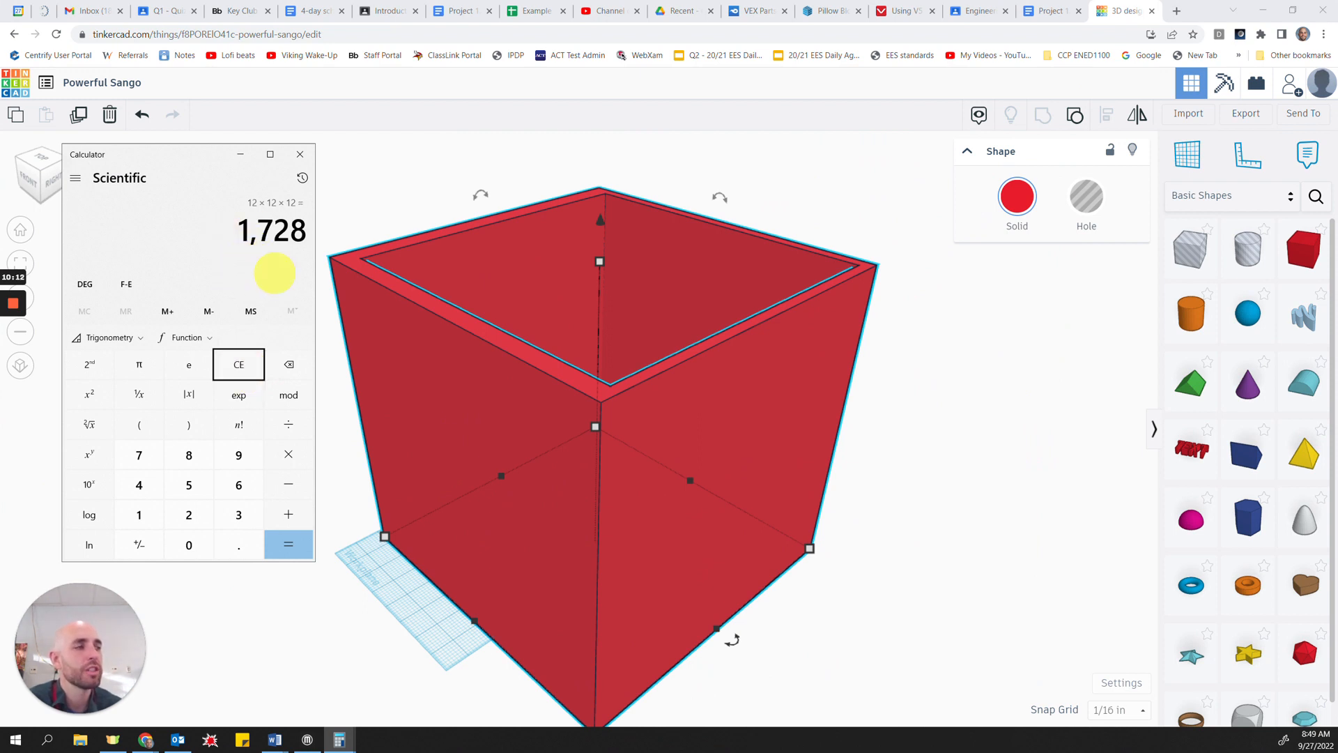
Step: Switch to the emergency items spreadsheet and review the three listed survival items and the total volume cell
{"action": "right_click_drag", "start_coordinate": [906, 563], "coordinate": [666, 388]}
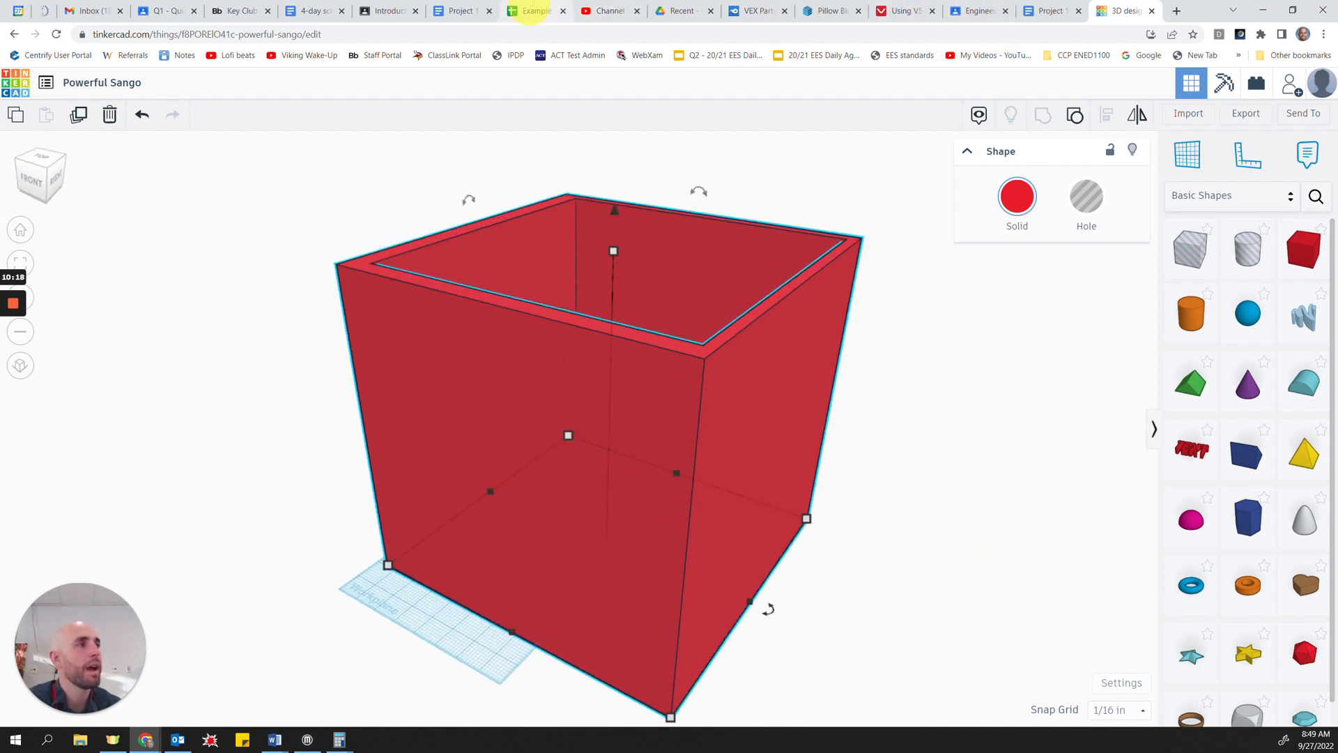
{"action": "left_click", "coordinate": [530, 11]}
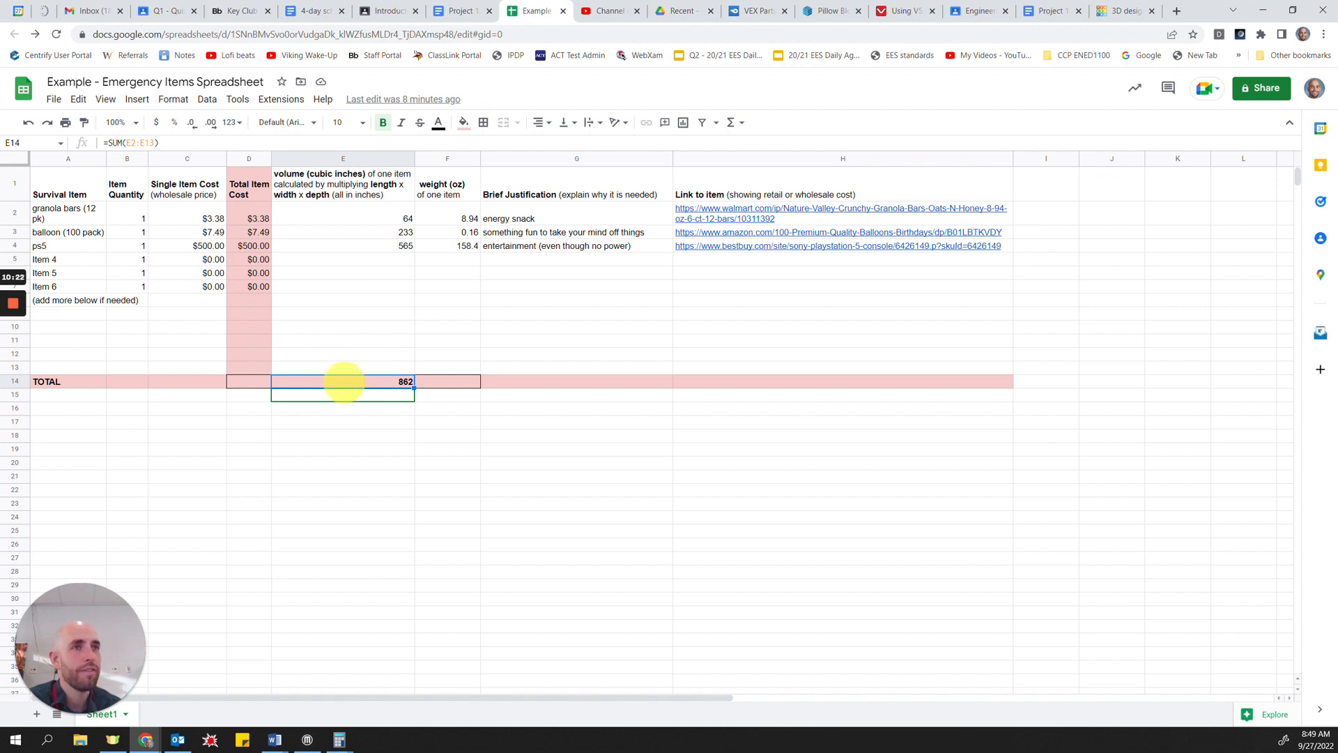
{"action": "left_click_drag", "start_coordinate": [60, 213], "coordinate": [77, 255]}
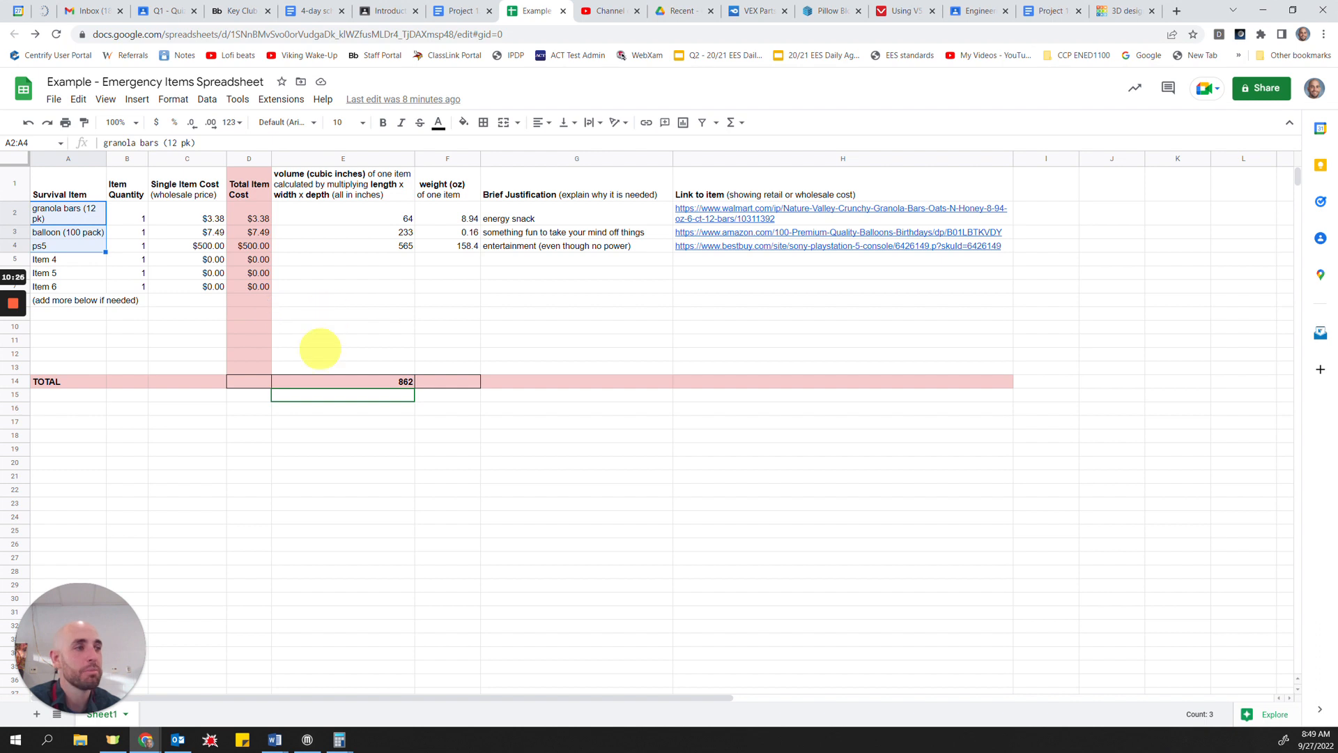
{"action": "left_click", "coordinate": [337, 381]}
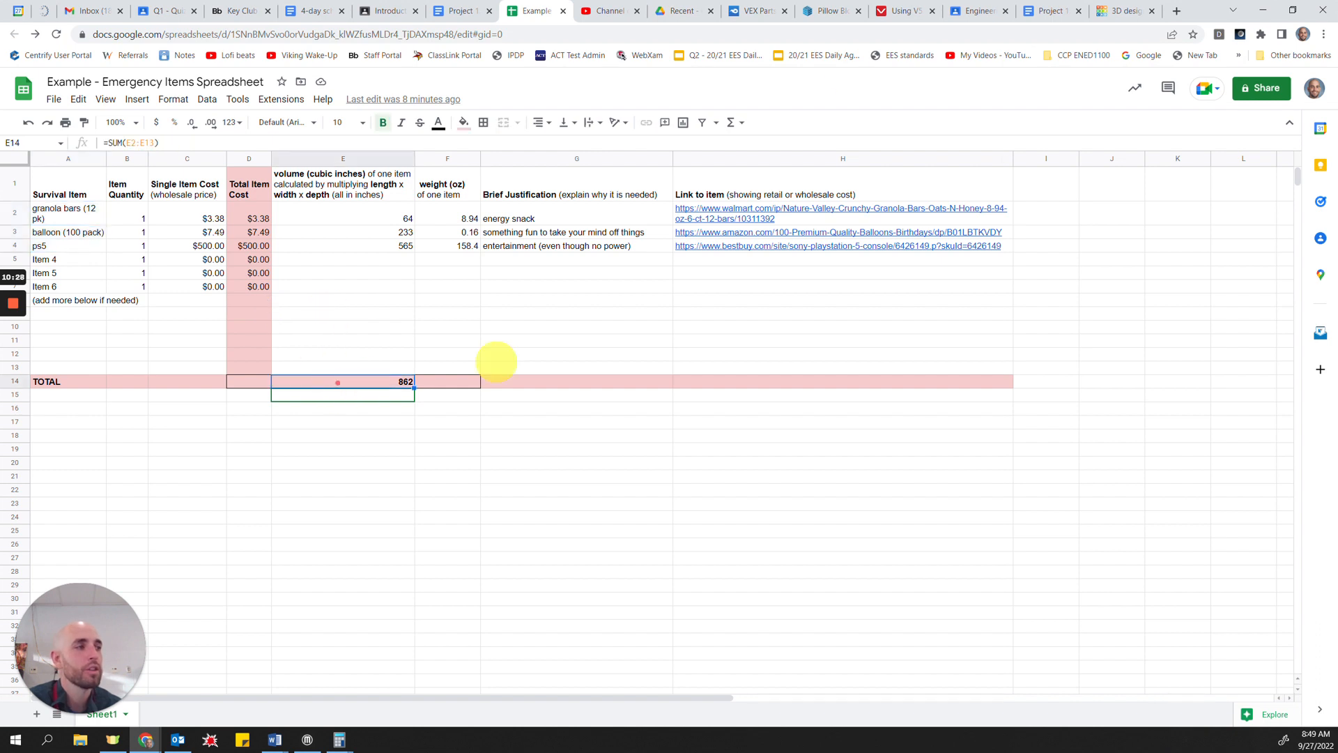
Step: Switch between Tinkercad and the spreadsheet to compare the total item volume with the hollow box, and inspect the box's interior
{"action": "left_click", "coordinate": [1122, 10]}
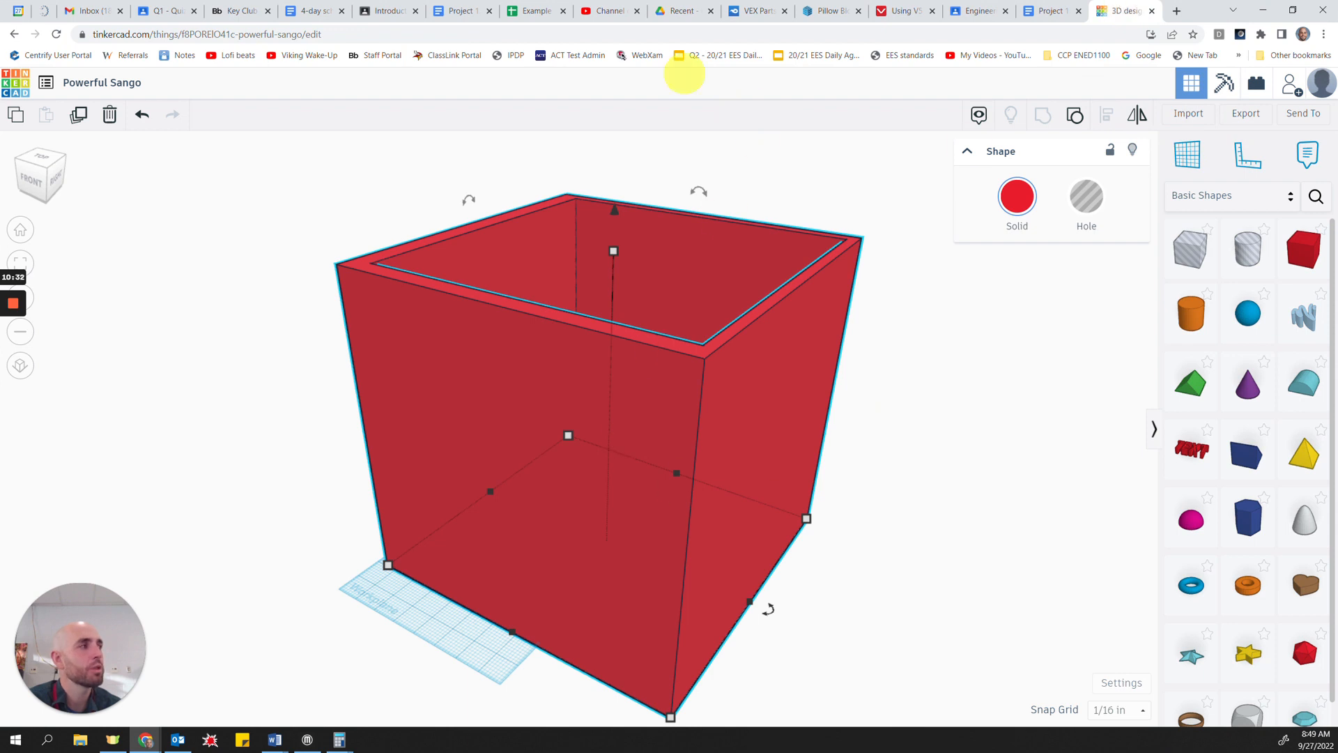
{"action": "left_click", "coordinate": [528, 11]}
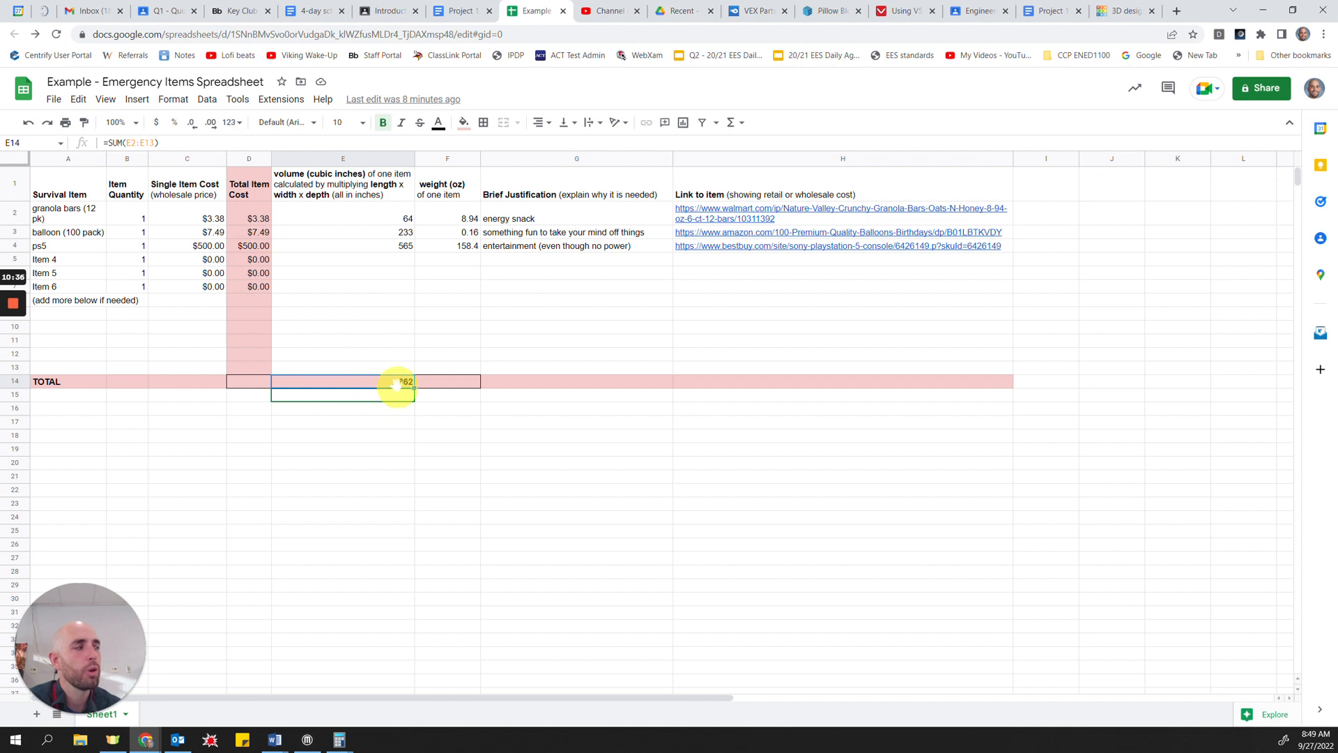
{"action": "left_click", "coordinate": [1122, 5]}
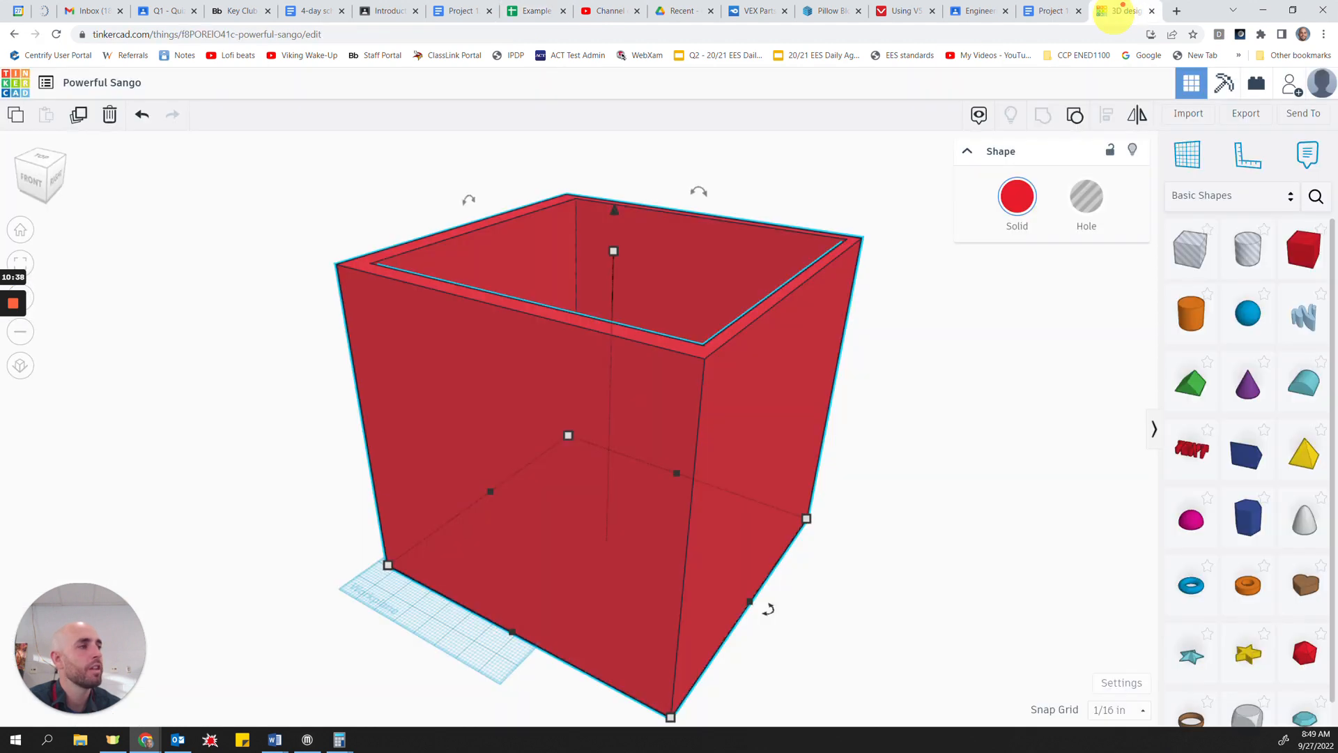
{"action": "right_click_drag", "start_coordinate": [892, 450], "coordinate": [531, 370]}
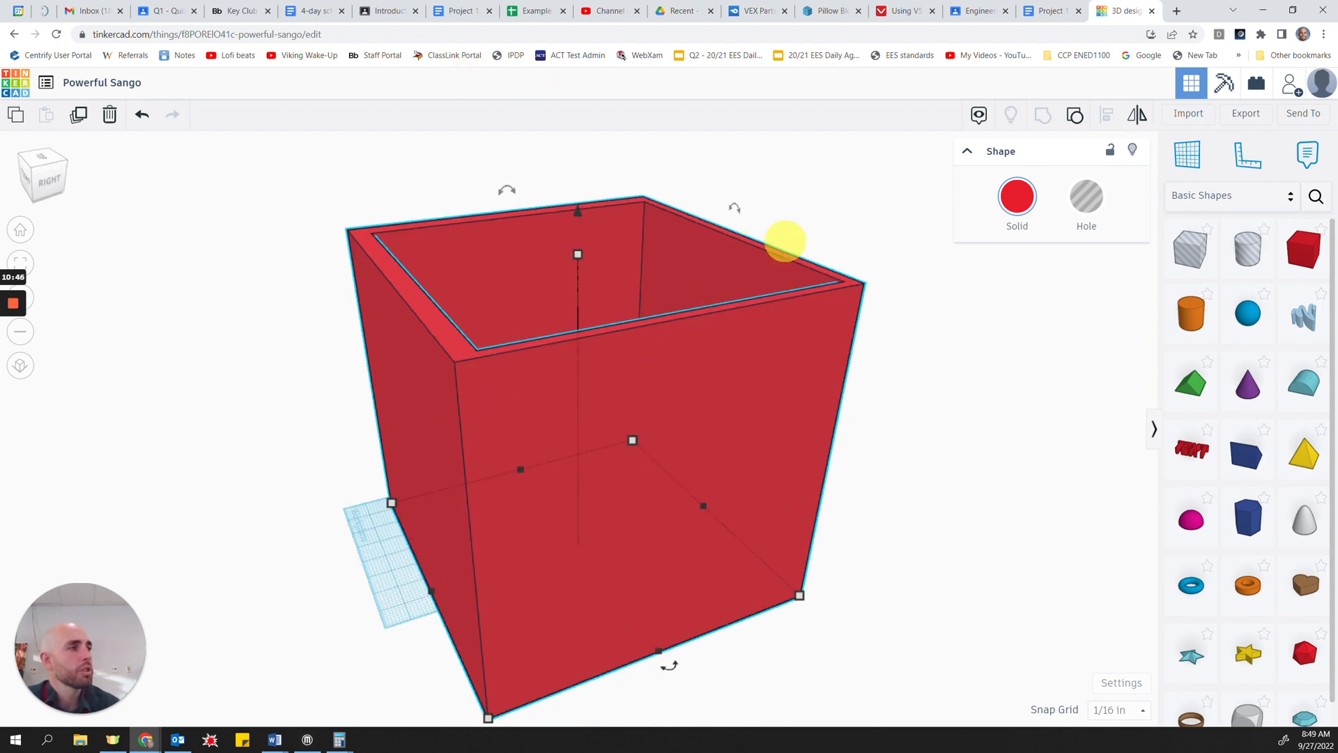
Step: Rename the Tinkercad design as EMERGENCY KIT PACKAGING
{"action": "left_click", "coordinate": [101, 82]}
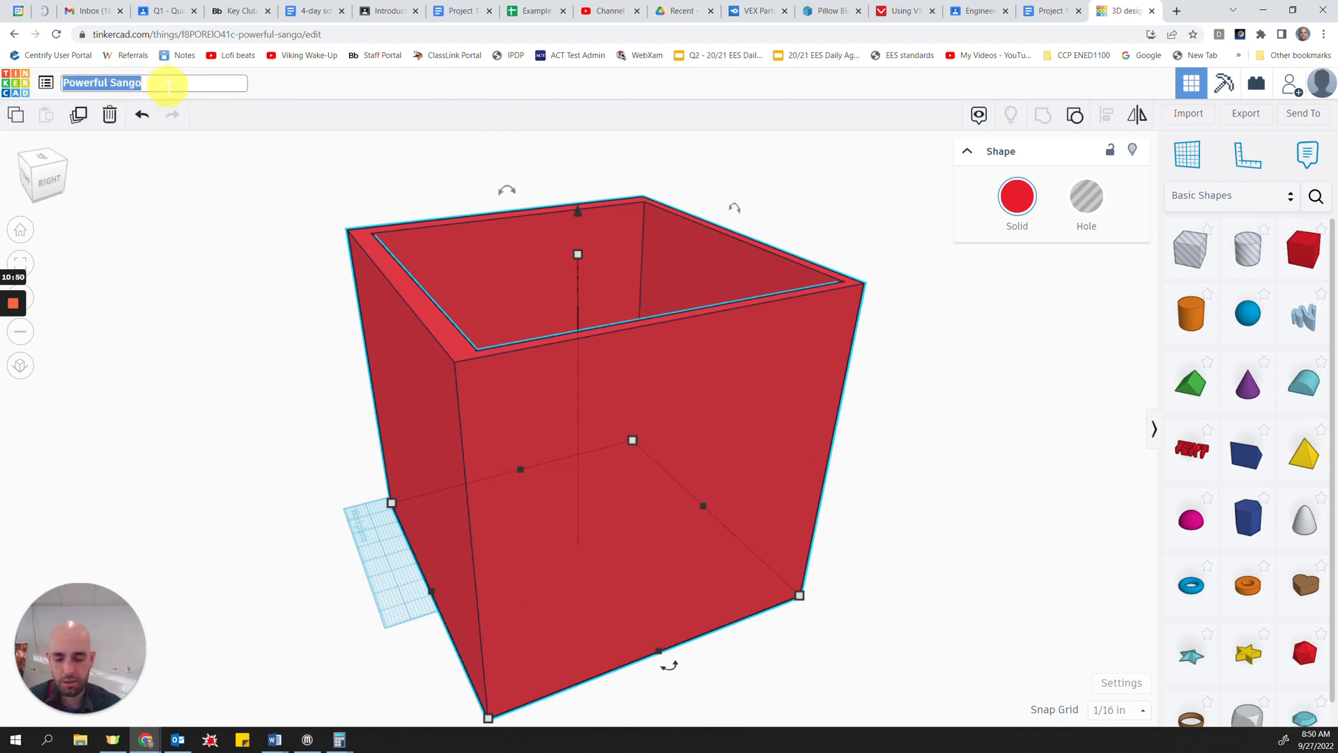
{"action": "type", "text": "EMERGEN"}
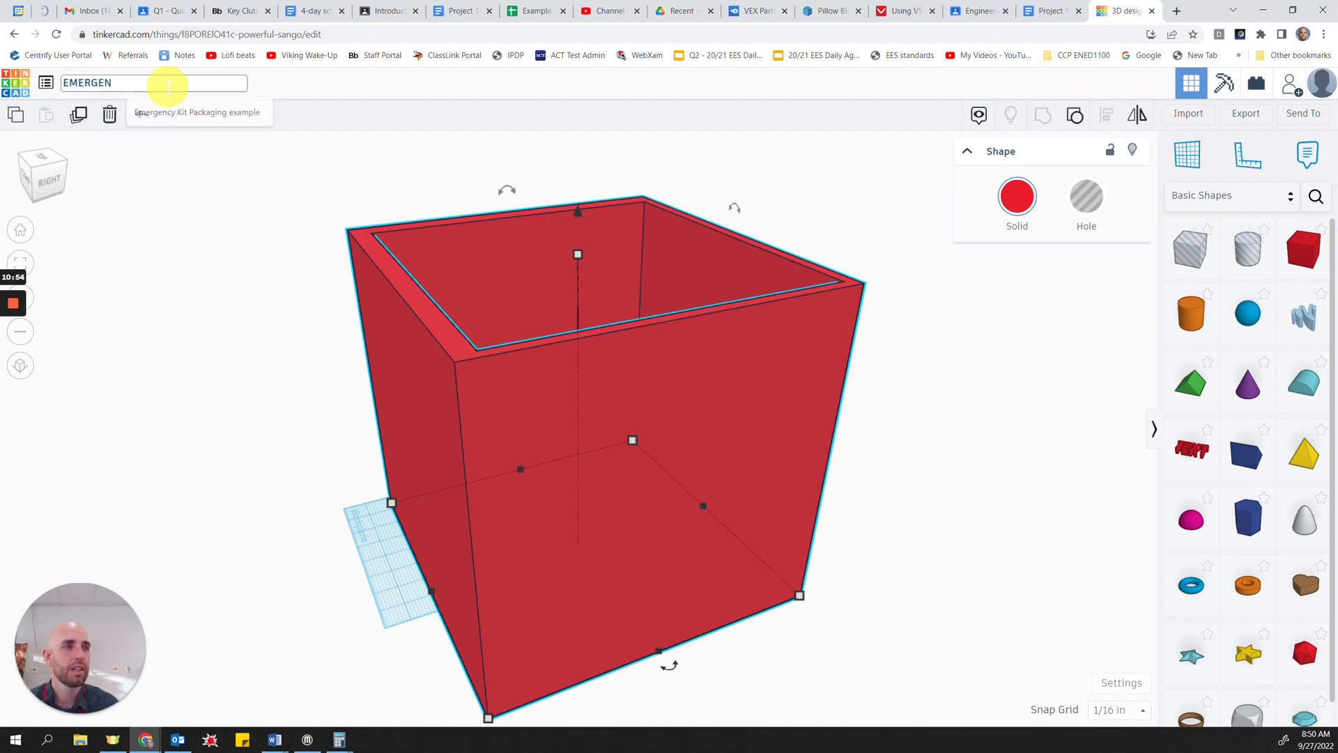
{"action": "key", "text": "Return"}
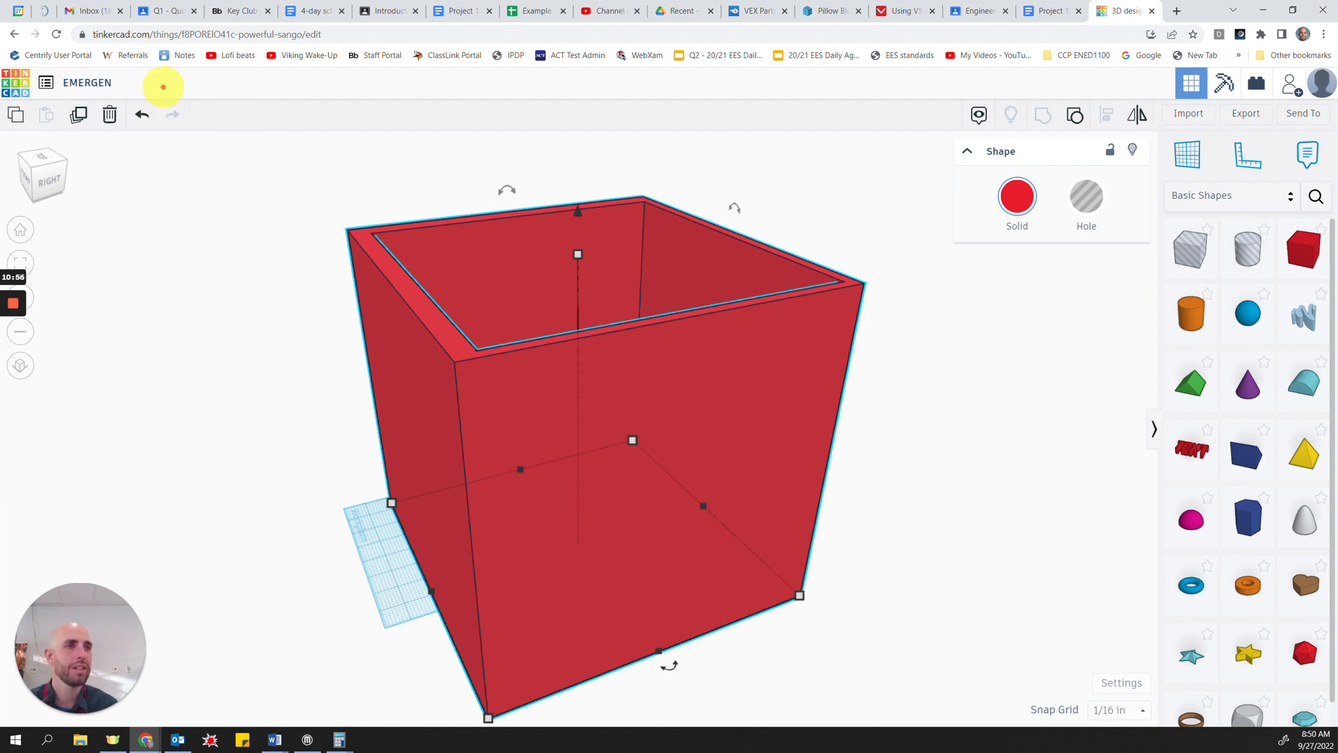
{"action": "left_click", "coordinate": [126, 83]}
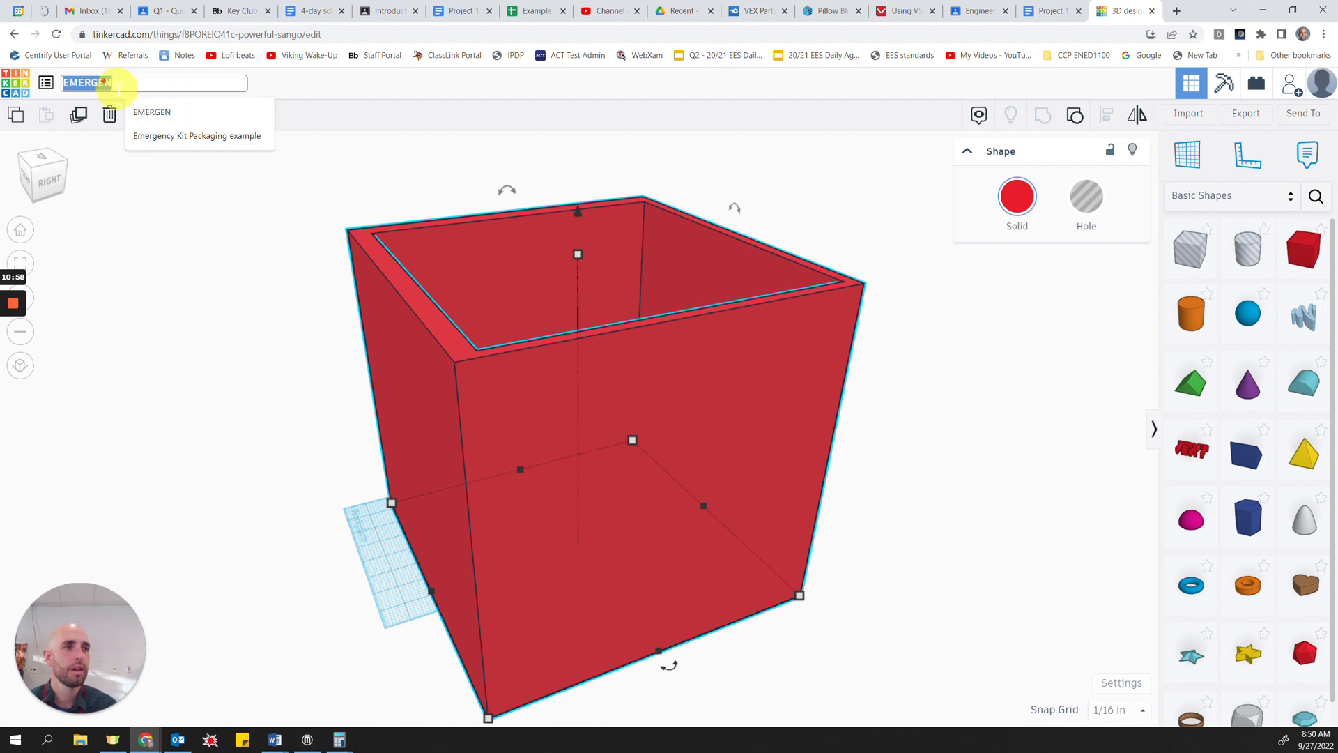
{"action": "type", "text": "C"}
{"action": "key", "text": "BackSpace"}
{"action": "type", "text": "CYT"}
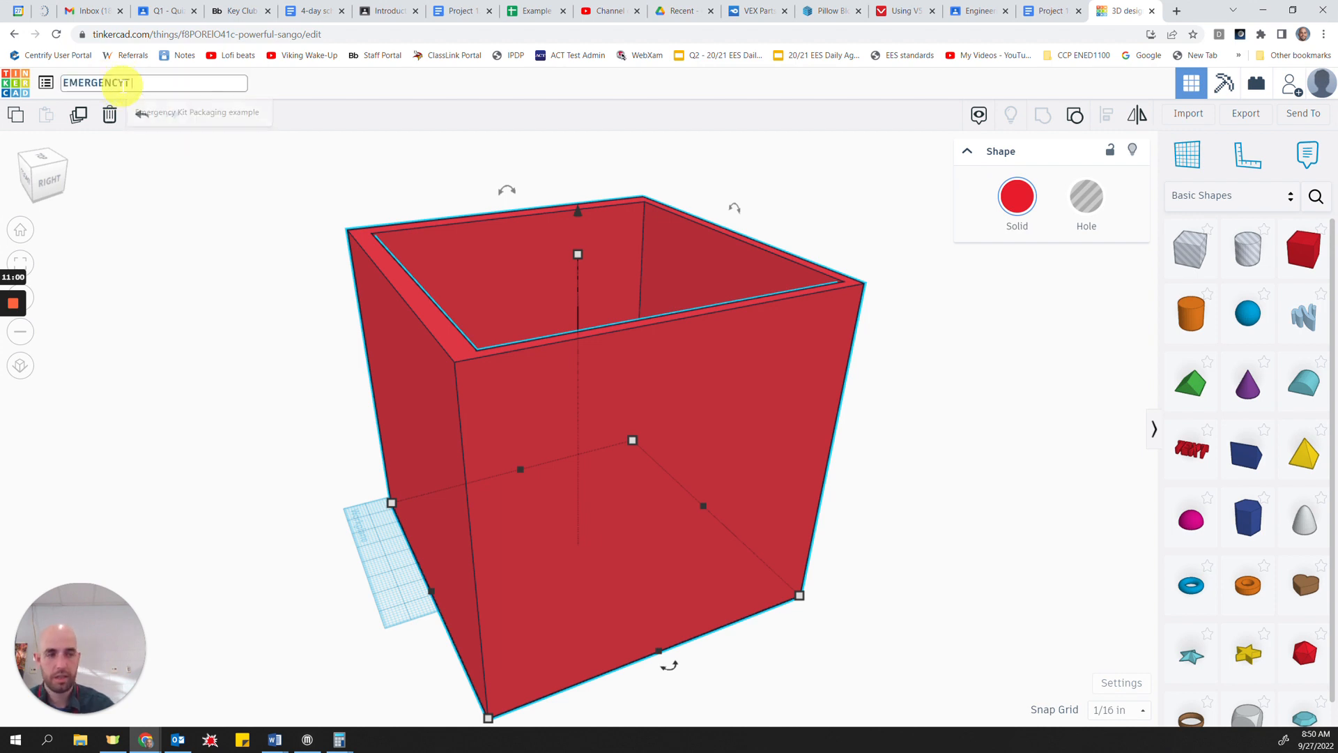
{"action": "type", "text": " KIT PA"}
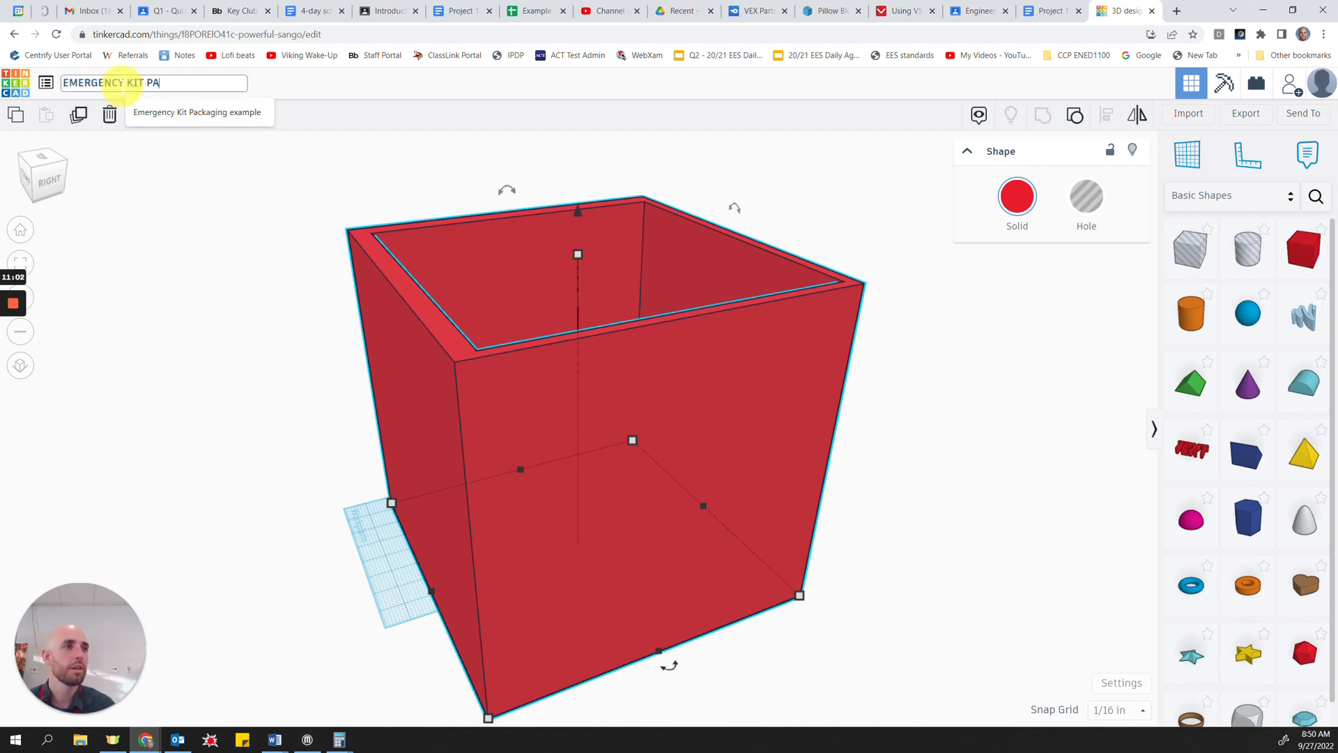
{"action": "type", "text": "CAK"}
{"action": "key", "text": "BackSpace"}
{"action": "type", "text": "IKA"}
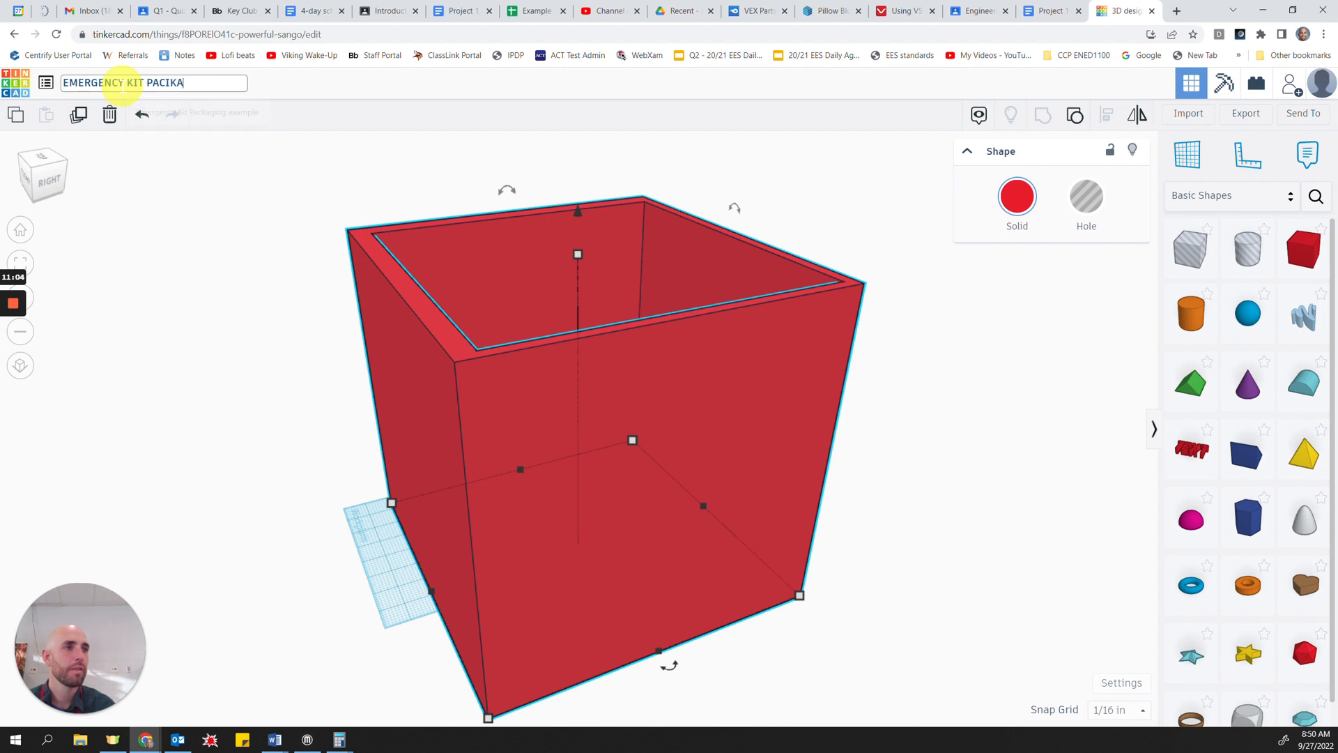
{"action": "key", "text": "BackSpace"}
{"action": "key", "text": "BackSpace"}
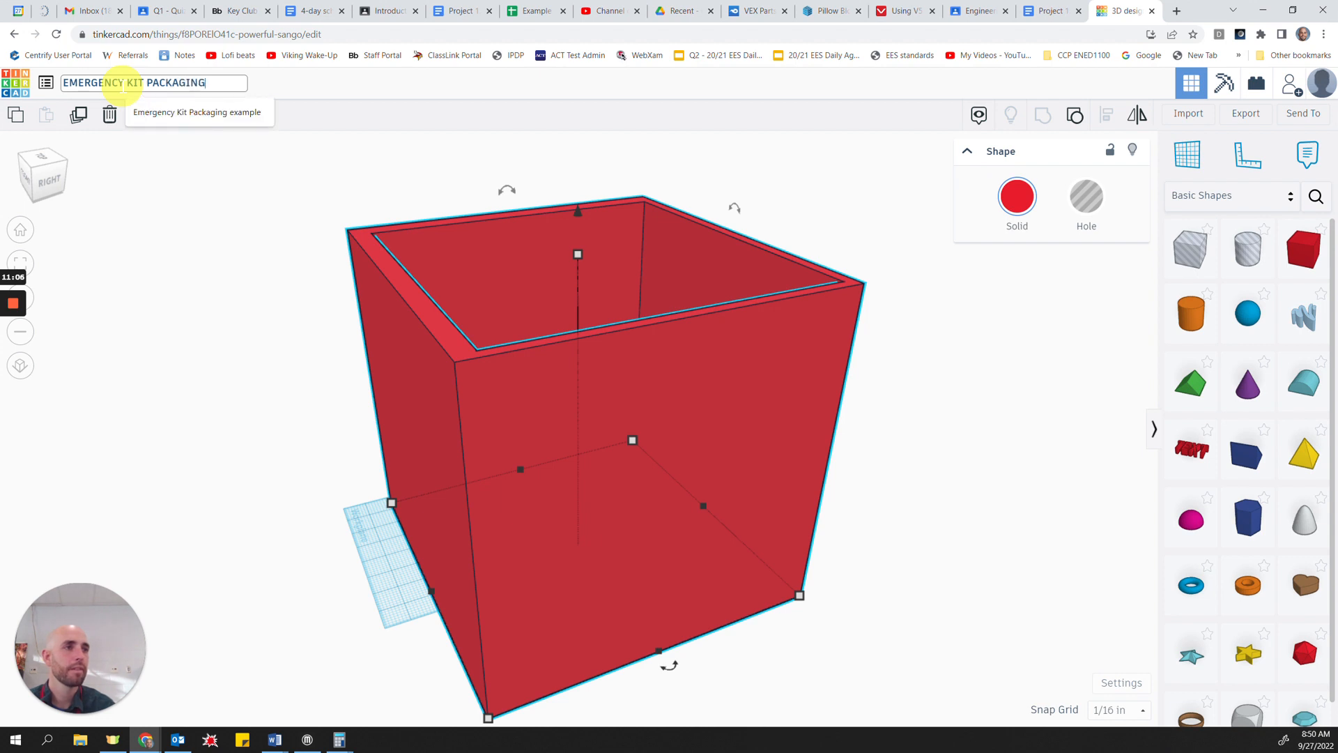
{"action": "type", "text": "KAGING"}
{"action": "key", "text": "Return"}
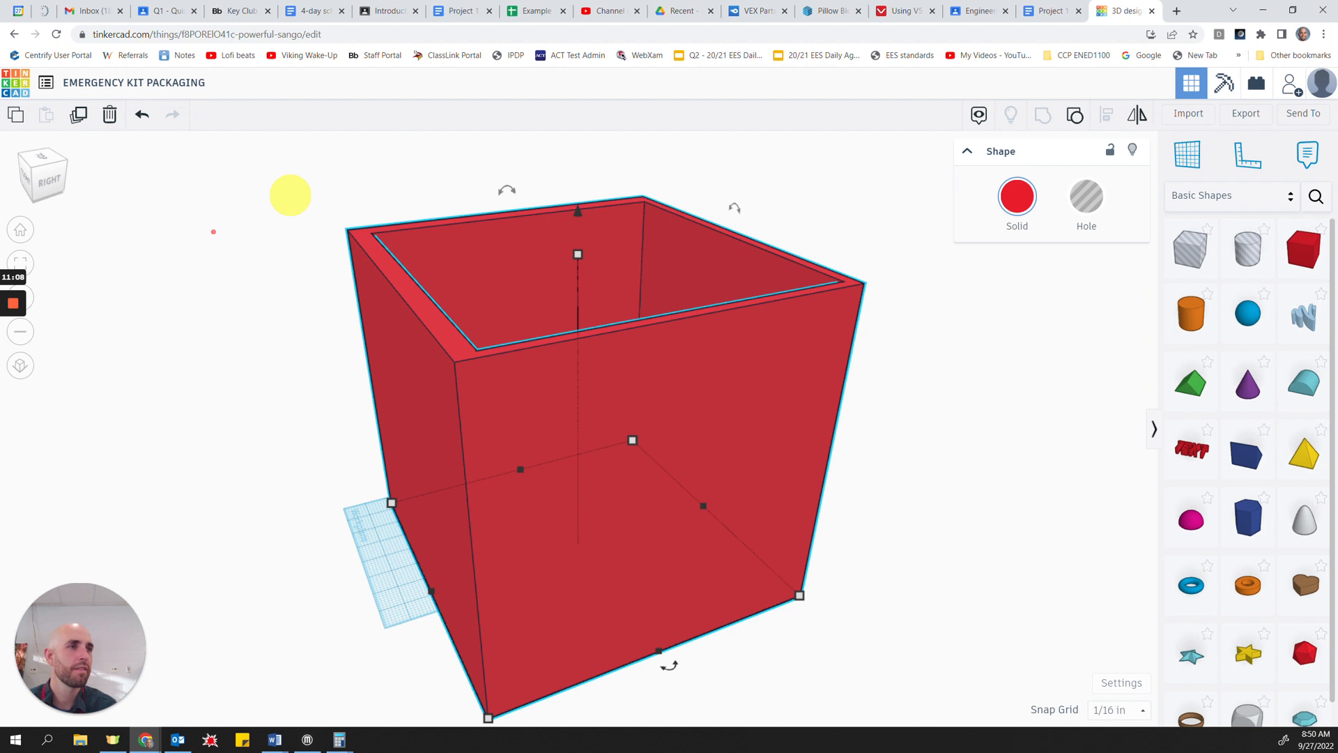